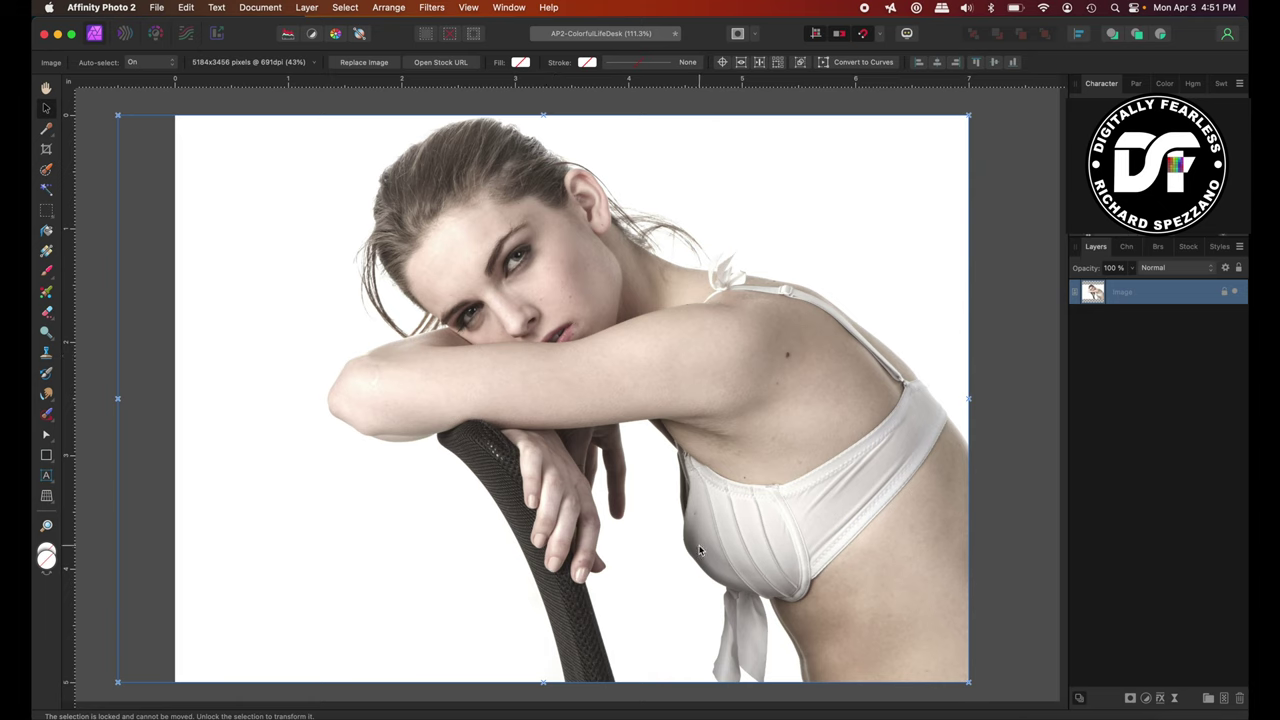
Zoom out, duplicate the Image layer and Rasterize & Trim the copy into a Pixel layer.
{"action": "key", "text": "super+minus"}
{"action": "key", "text": "super+minus"}
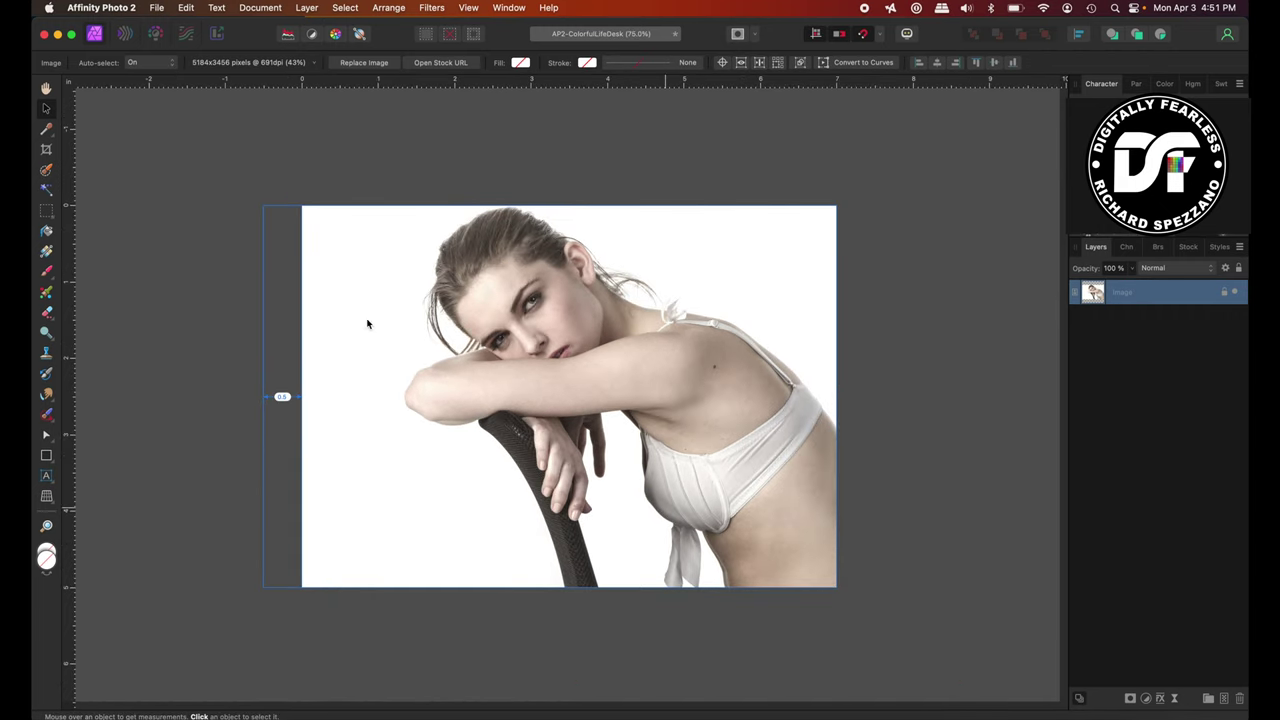
{"action": "scroll", "coordinate": [855, 252], "scroll_direction": "down", "scroll_amount": 2}
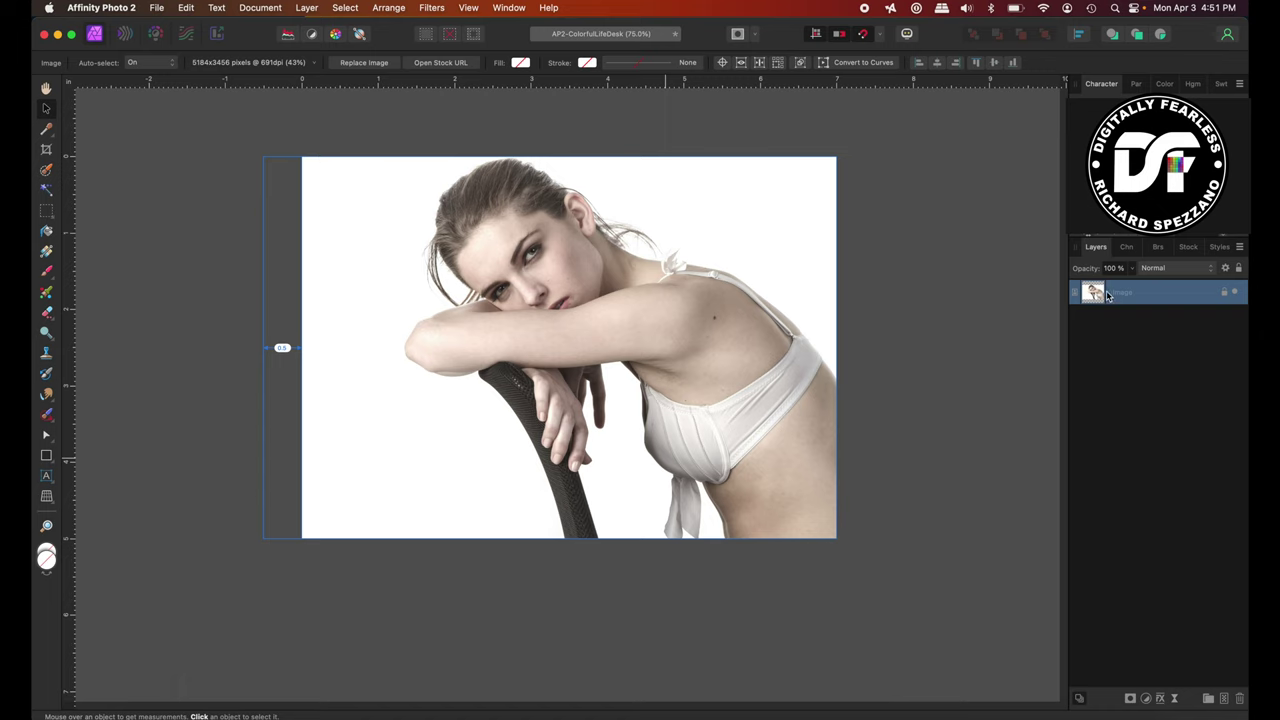
{"action": "key", "text": "super+shift+n"}
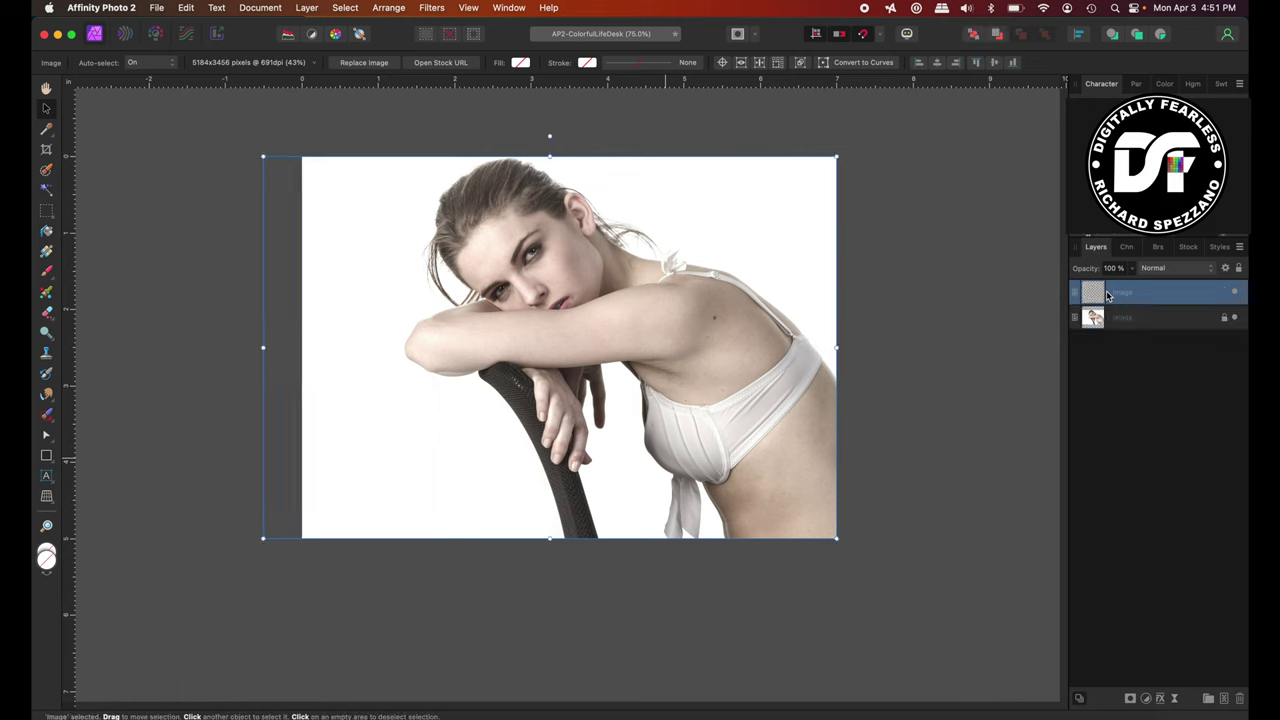
{"action": "right_click", "coordinate": [1110, 297]}
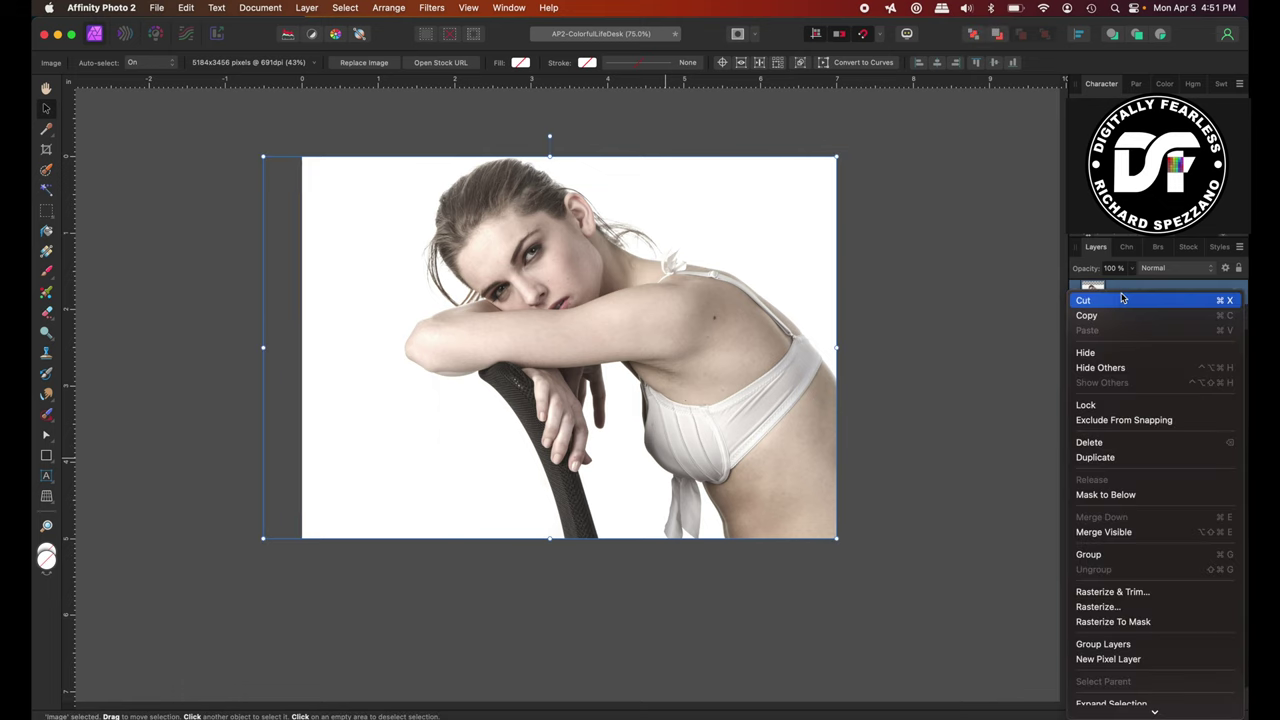
{"action": "left_click", "coordinate": [1118, 592]}
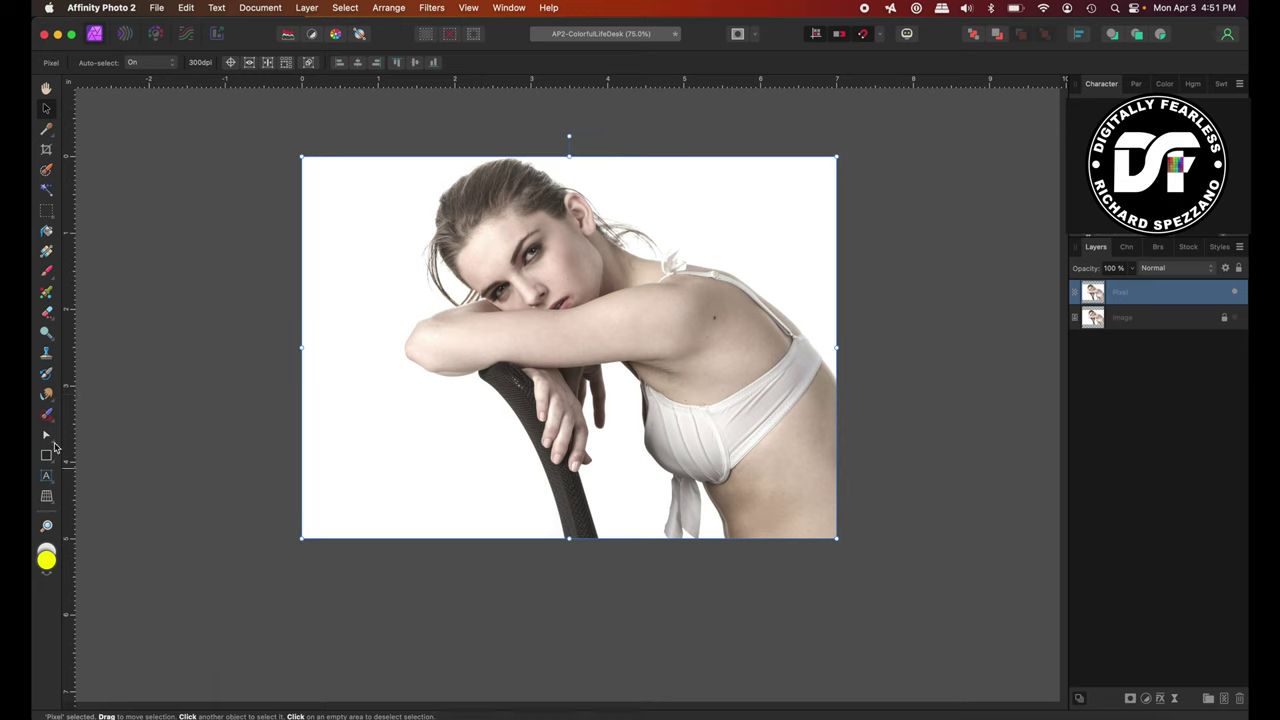
Flood-select the white background in Add mode, then invert the selection onto the woman and chair.
{"action": "left_click", "coordinate": [45, 190]}
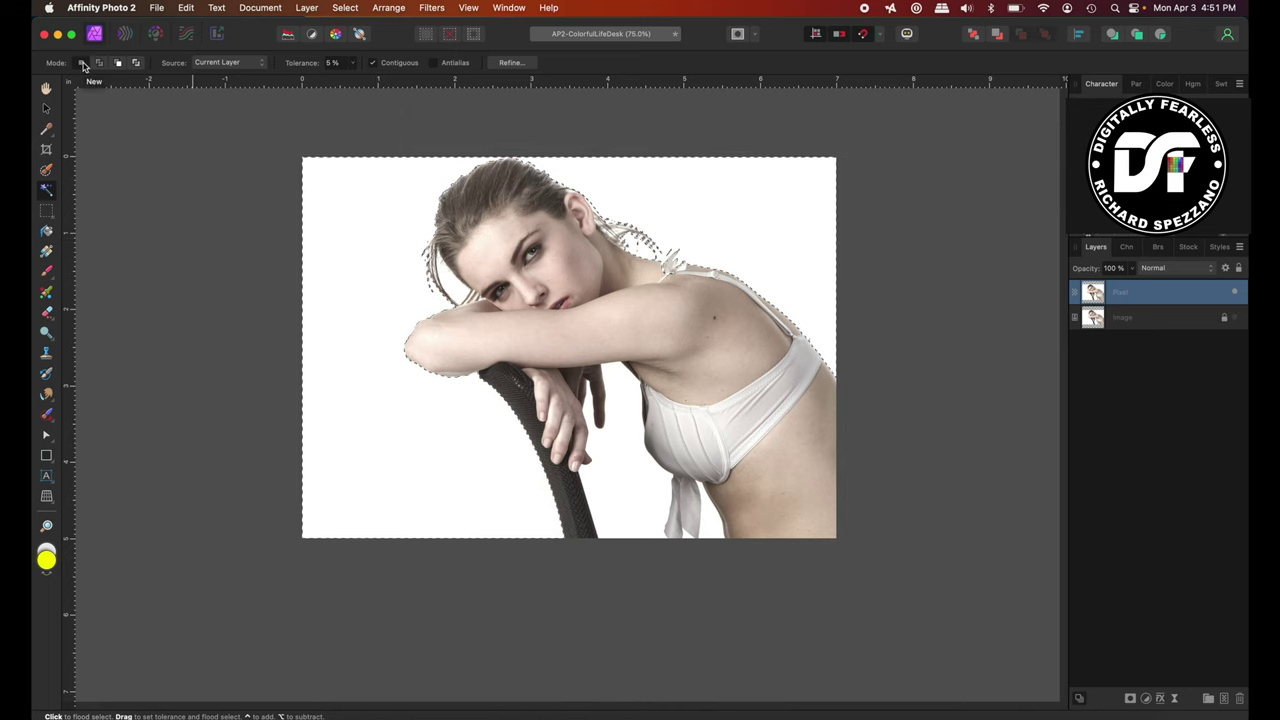
{"action": "left_click", "coordinate": [99, 64]}
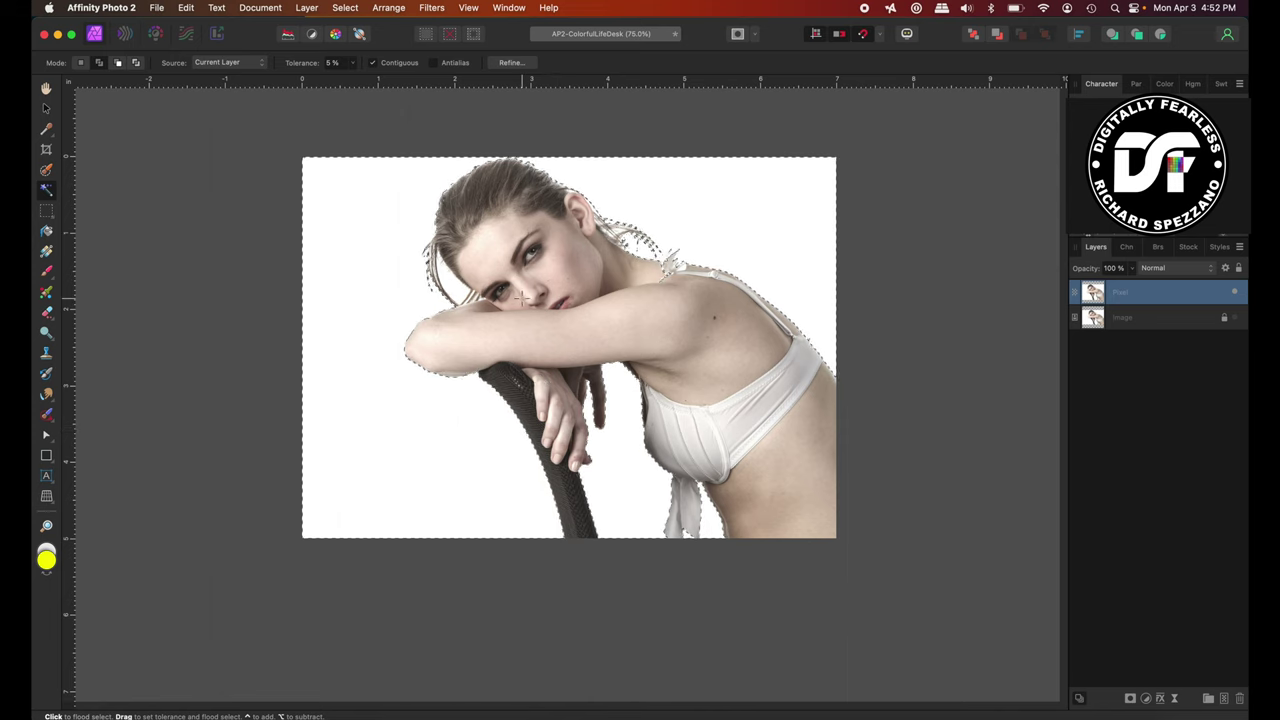
{"action": "left_click", "coordinate": [350, 9]}
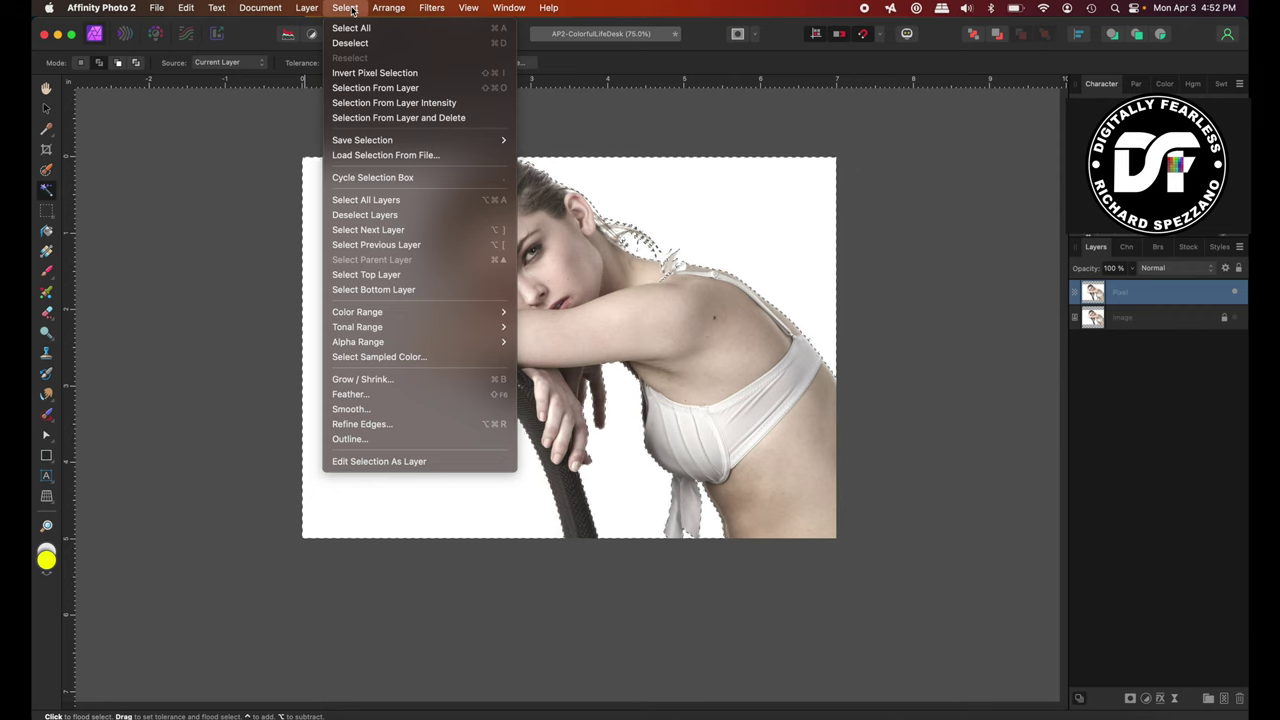
{"action": "left_click", "coordinate": [359, 73]}
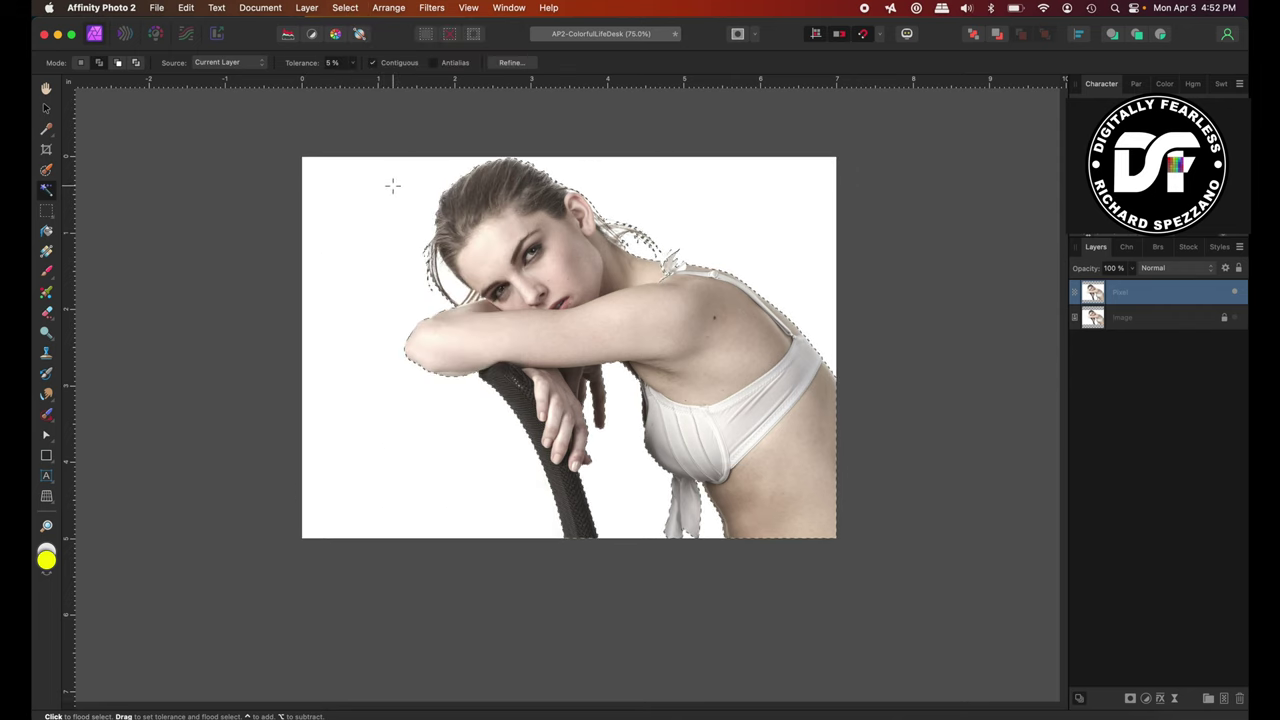
{"action": "left_click", "coordinate": [508, 63]}
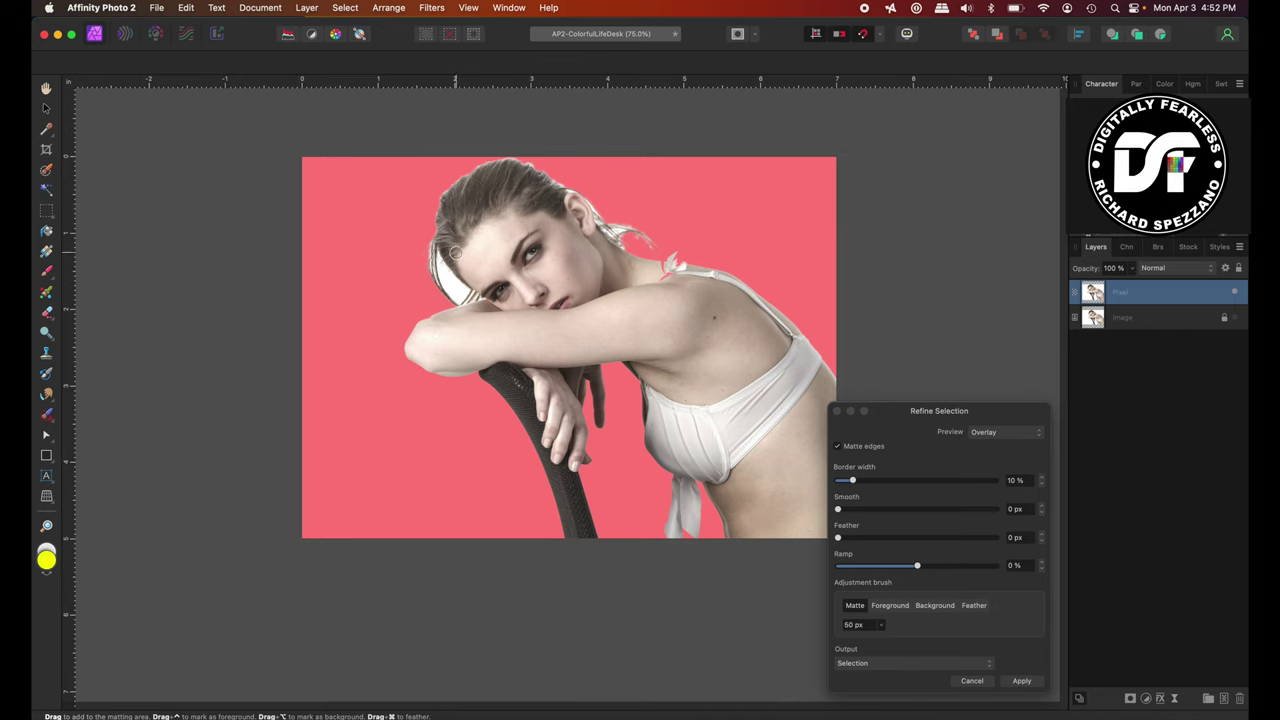
Enlarge the refine brush to 101 px and paint over the left, ear-side and top hair edges.
{"action": "key", "text": "bracketright"}
{"action": "key", "text": "bracketright"}
{"action": "key", "text": "bracketright"}
{"action": "key", "text": "bracketright"}
{"action": "key", "text": "bracketright"}
{"action": "left_click_drag", "start_coordinate": [435, 245], "coordinate": [463, 297]}
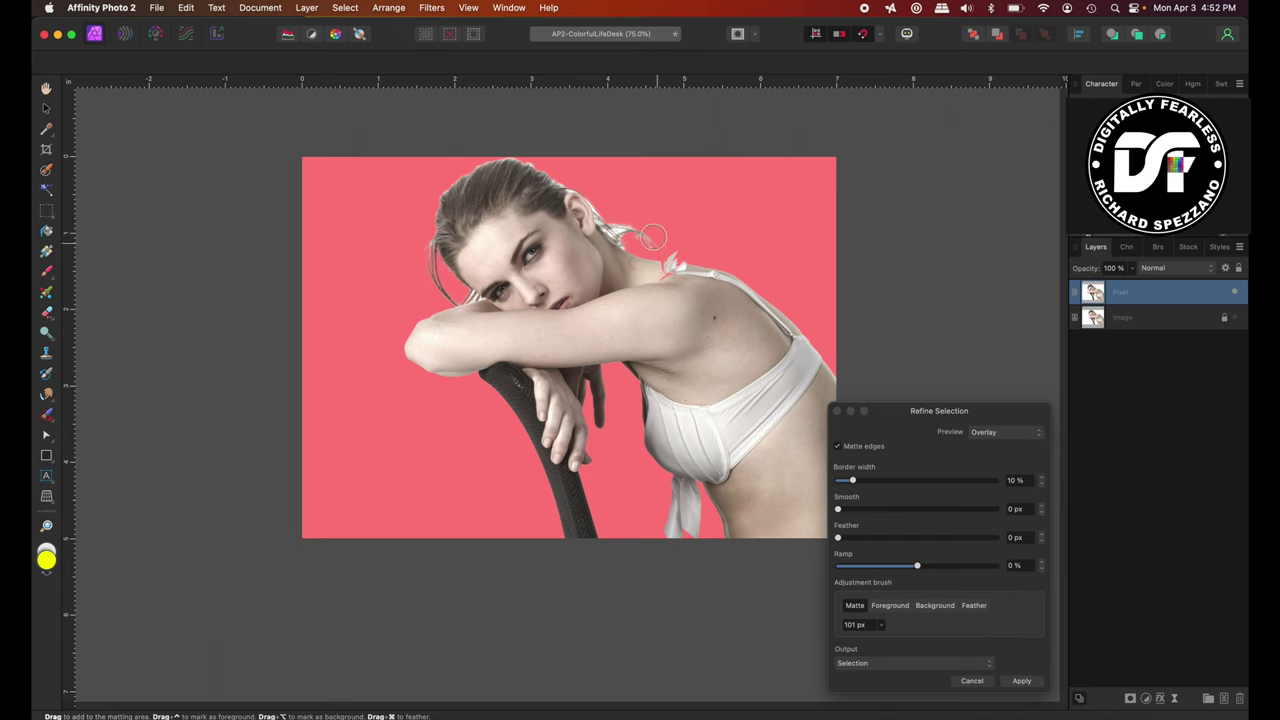
{"action": "left_click_drag", "start_coordinate": [610, 219], "coordinate": [652, 242]}
{"action": "mouse_move", "coordinate": [550, 180]}
{"action": "left_mouse_down"}
{"action": "mouse_move", "coordinate": [562, 178]}
{"action": "mouse_move", "coordinate": [470, 162]}
{"action": "mouse_move", "coordinate": [438, 213]}
{"action": "left_mouse_up"}
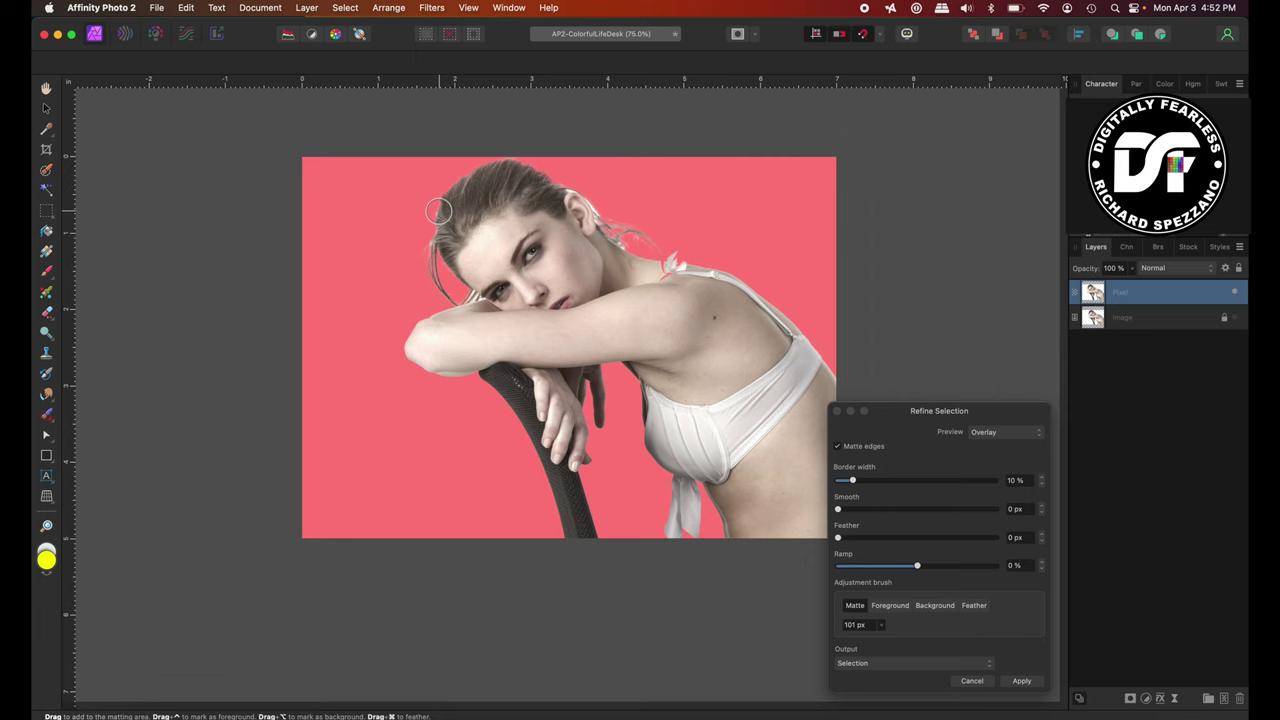
Output the refined selection as a New layer with mask and apply it.
{"action": "left_click", "coordinate": [926, 669]}
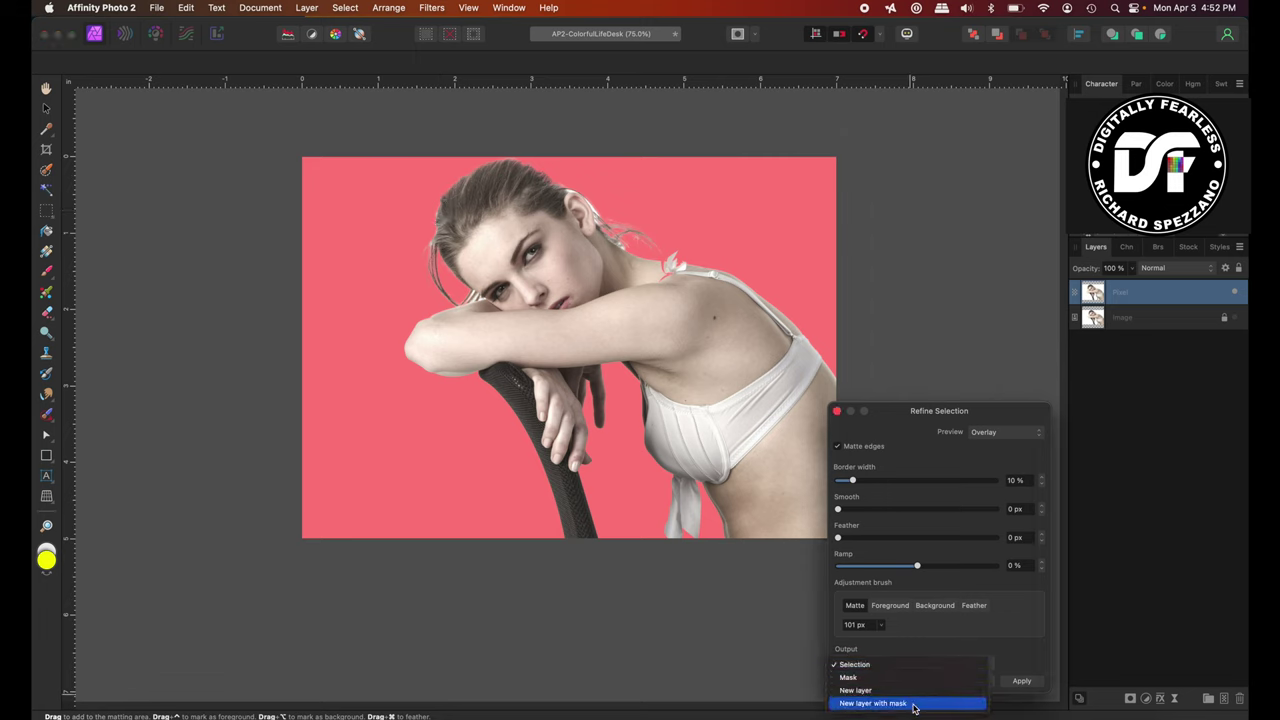
{"action": "left_click", "coordinate": [913, 704]}
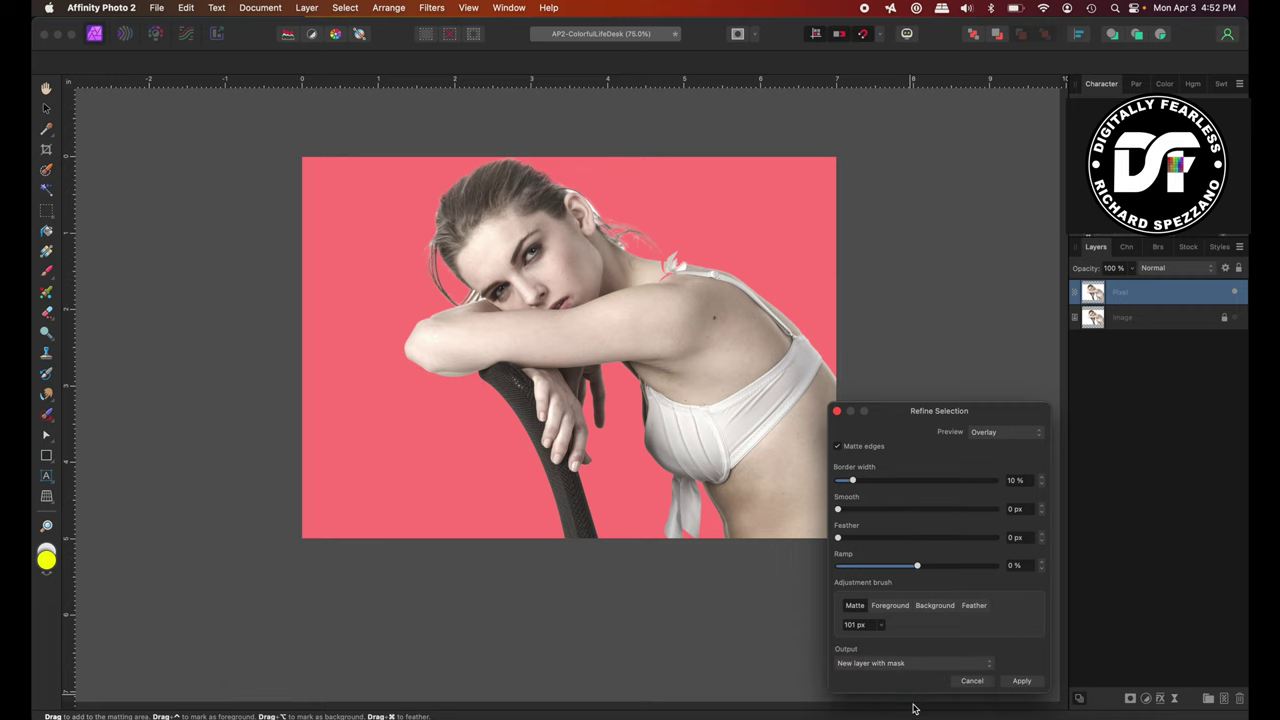
{"action": "left_click", "coordinate": [1019, 688]}
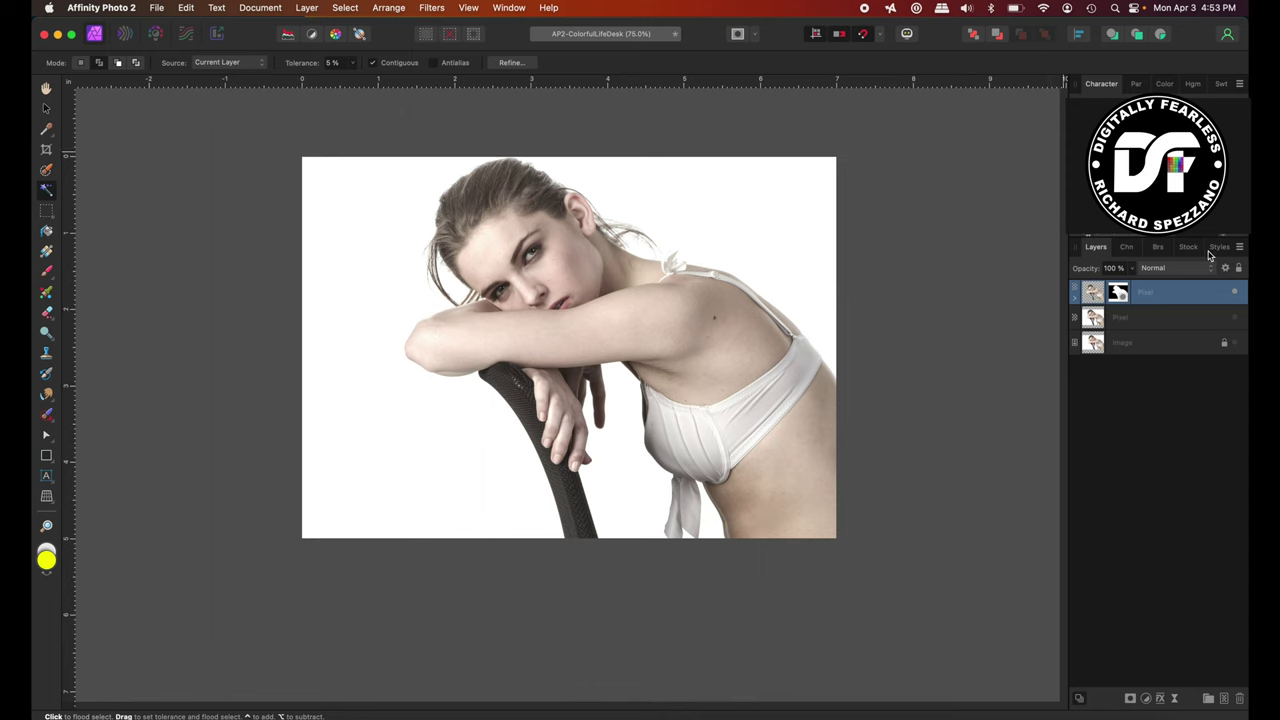
Make the document background transparent and Rasterize & Trim the masked cutout layer.
{"action": "left_click", "coordinate": [252, 9]}
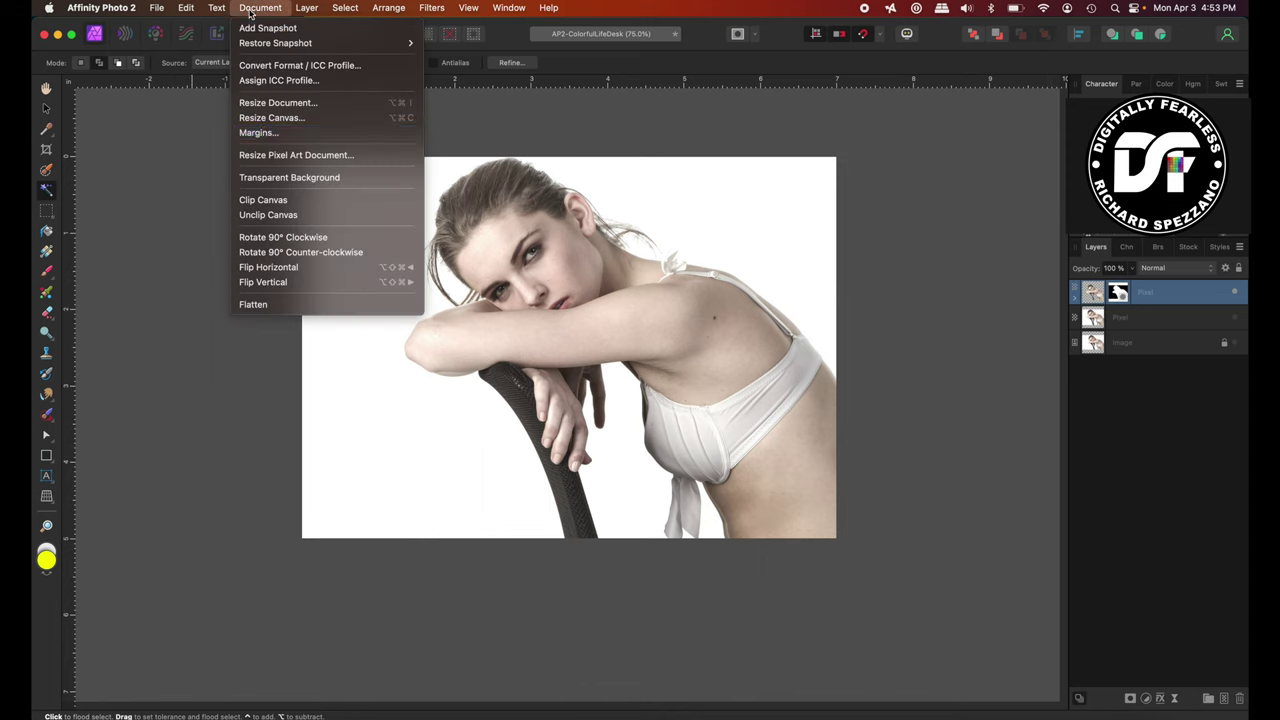
{"action": "left_click", "coordinate": [267, 179]}
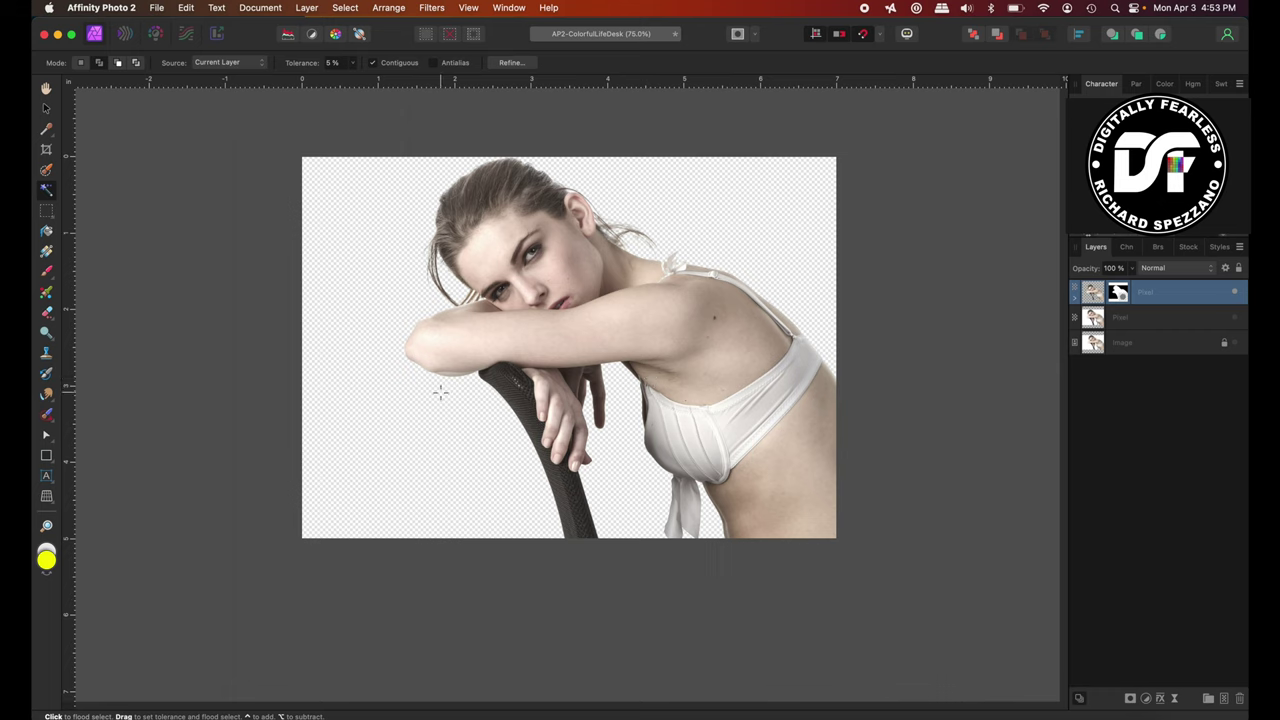
{"action": "right_click", "coordinate": [1100, 291]}
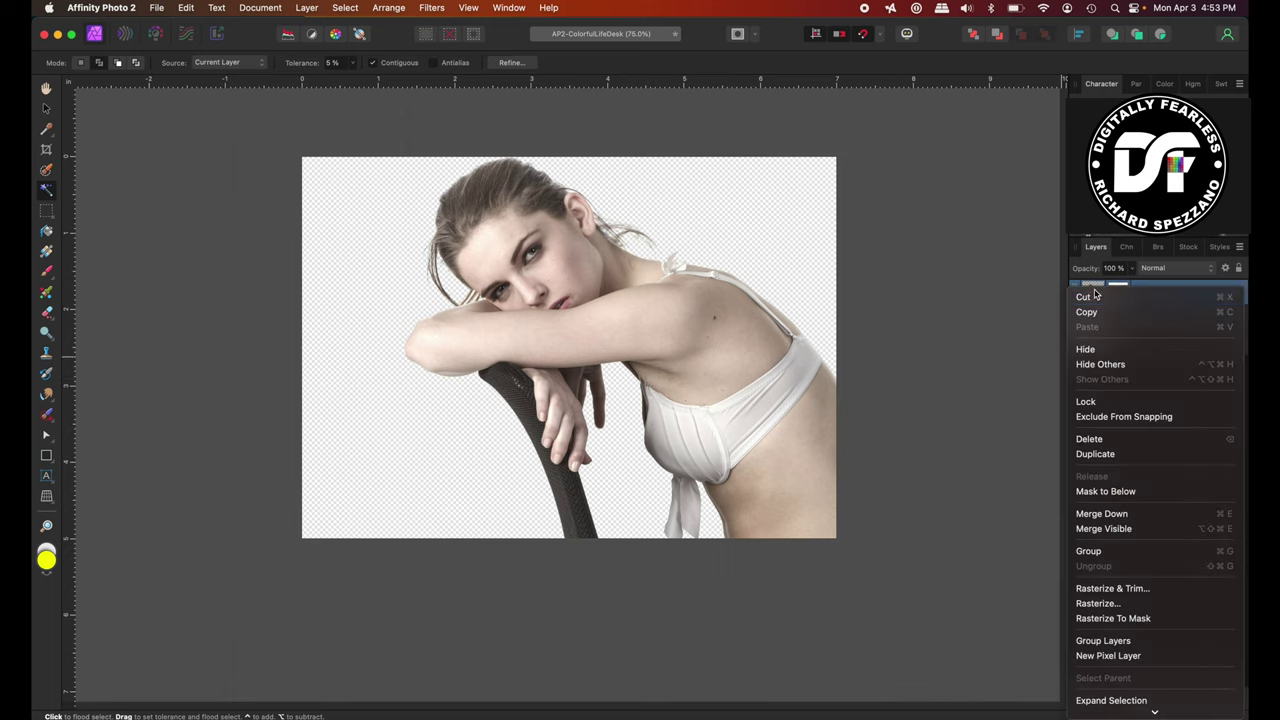
{"action": "left_click", "coordinate": [1113, 590]}
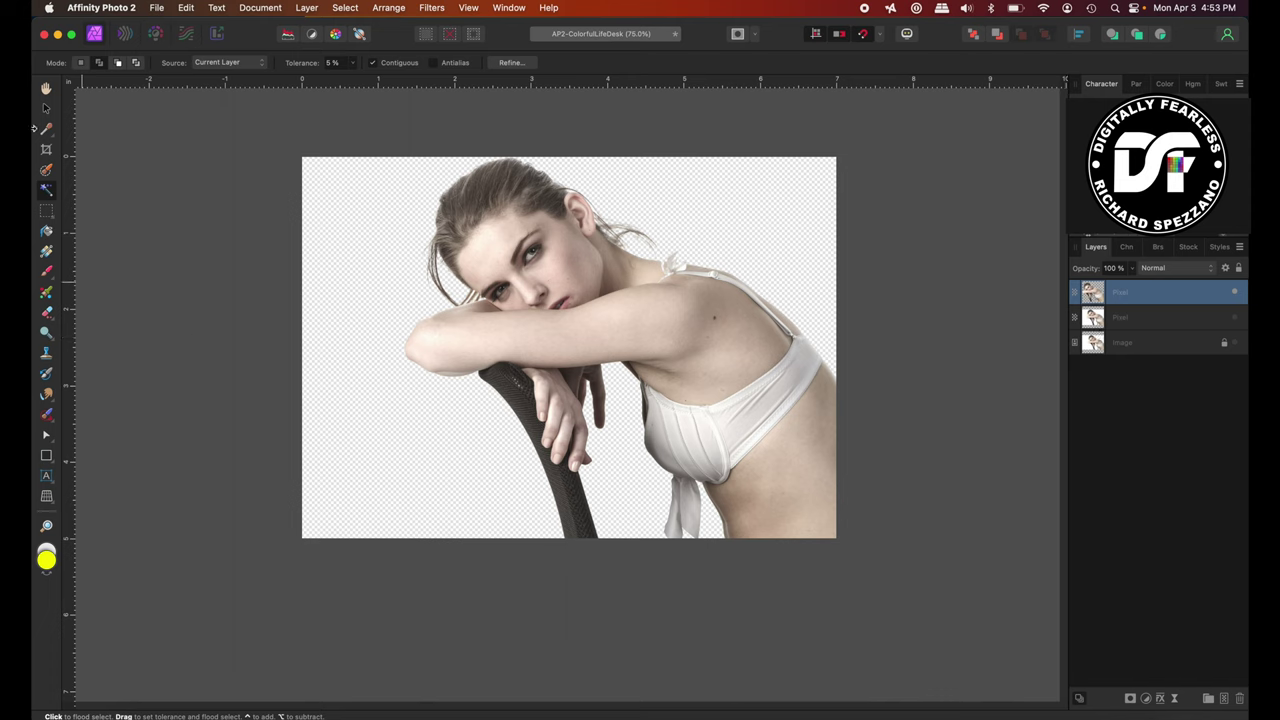
{"action": "left_click", "coordinate": [46, 108]}
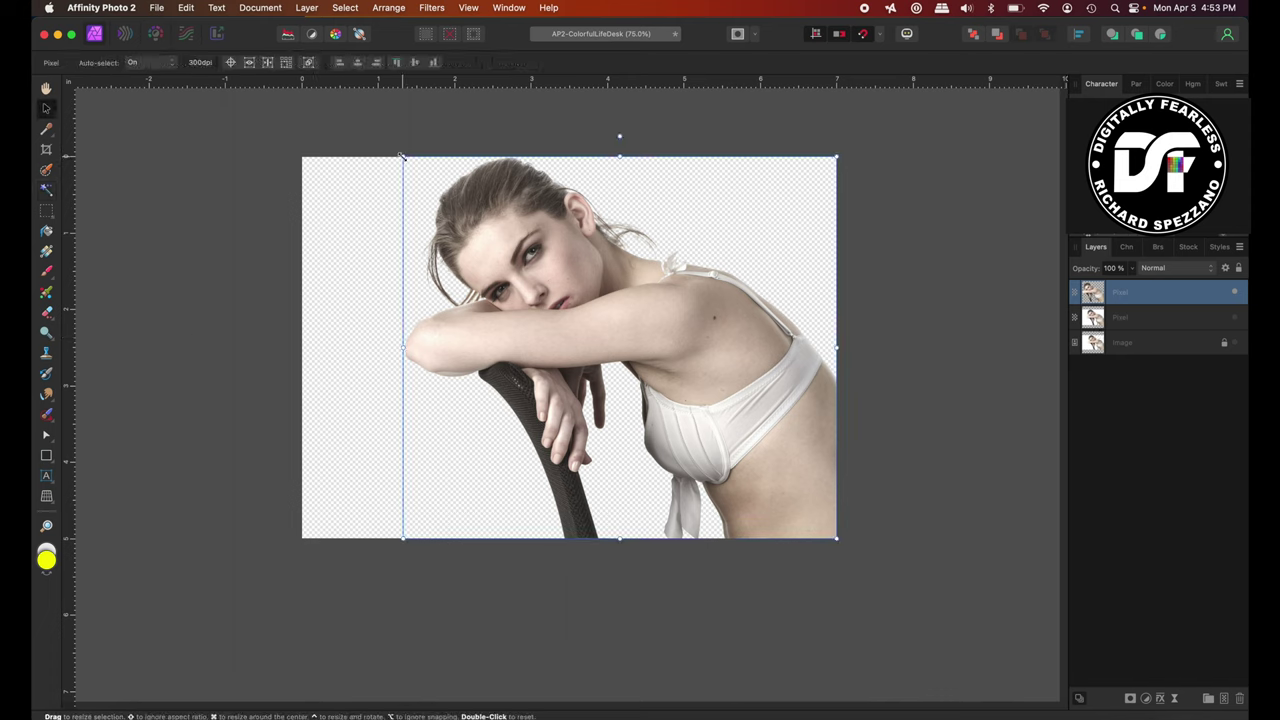
Scale the cutout toward the lower right, tilt it about 9° around its bottom-right corner, and duplicate it.
{"action": "left_click_drag", "start_coordinate": [403, 157], "coordinate": [500, 244]}
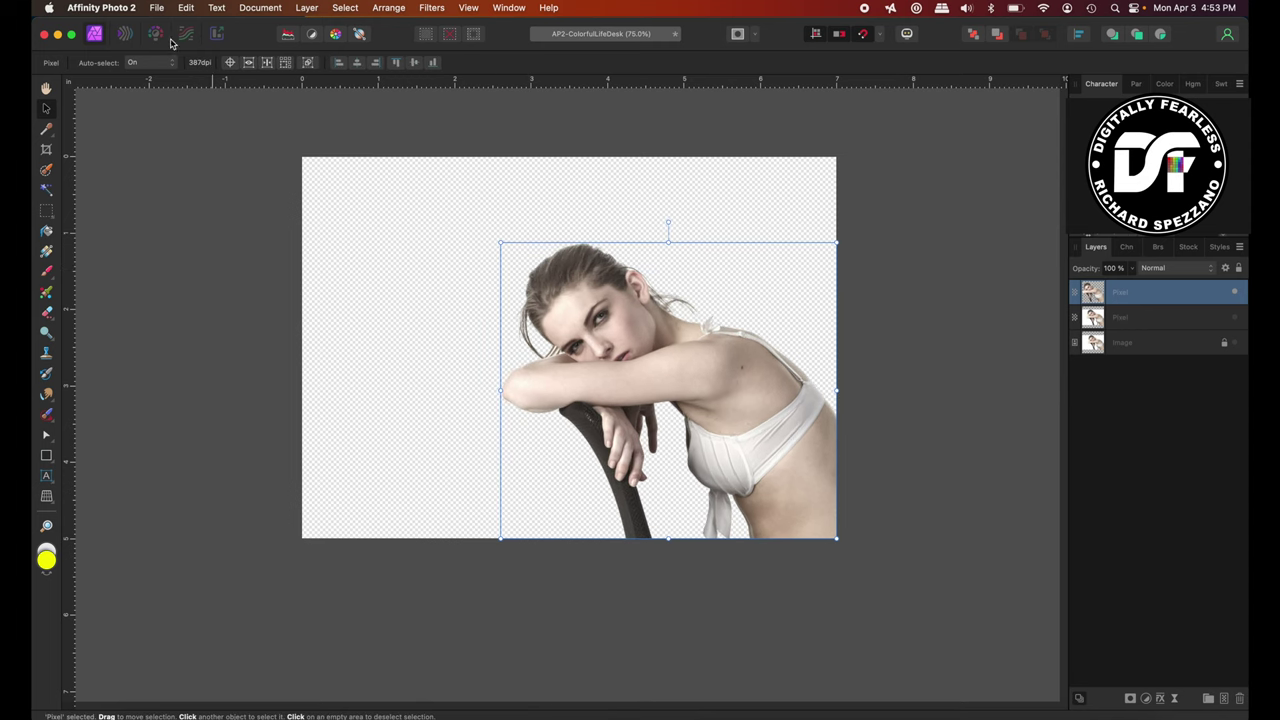
{"action": "left_click", "coordinate": [230, 63]}
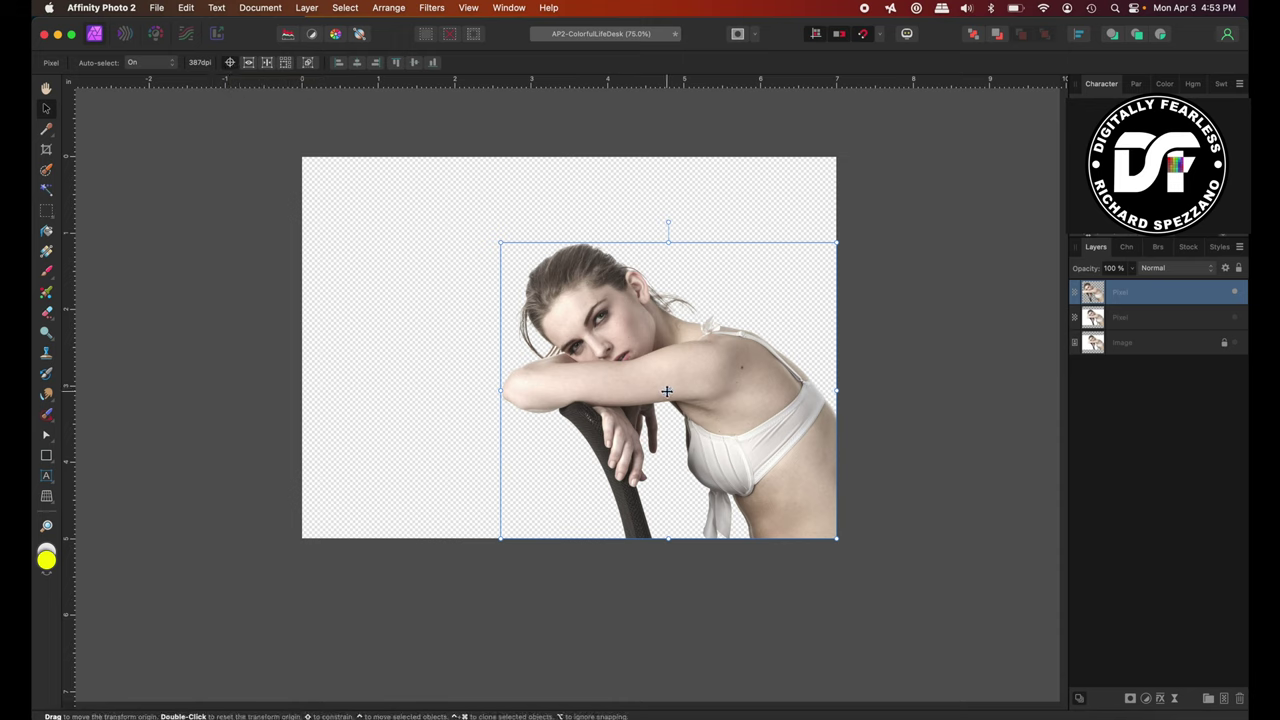
{"action": "mouse_move", "coordinate": [667, 391]}
{"action": "left_mouse_down"}
{"action": "mouse_move", "coordinate": [770, 498]}
{"action": "mouse_move", "coordinate": [830, 536]}
{"action": "left_mouse_up"}
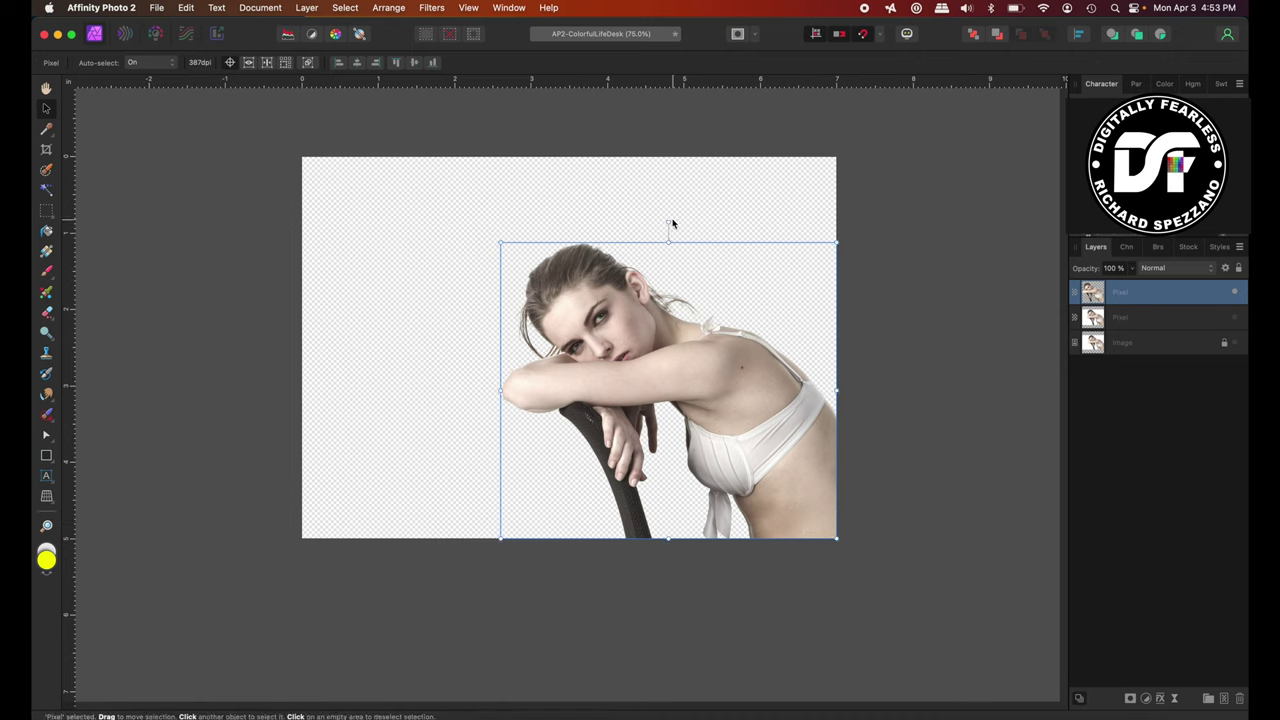
{"action": "left_click_drag", "start_coordinate": [667, 221], "coordinate": [771, 193]}
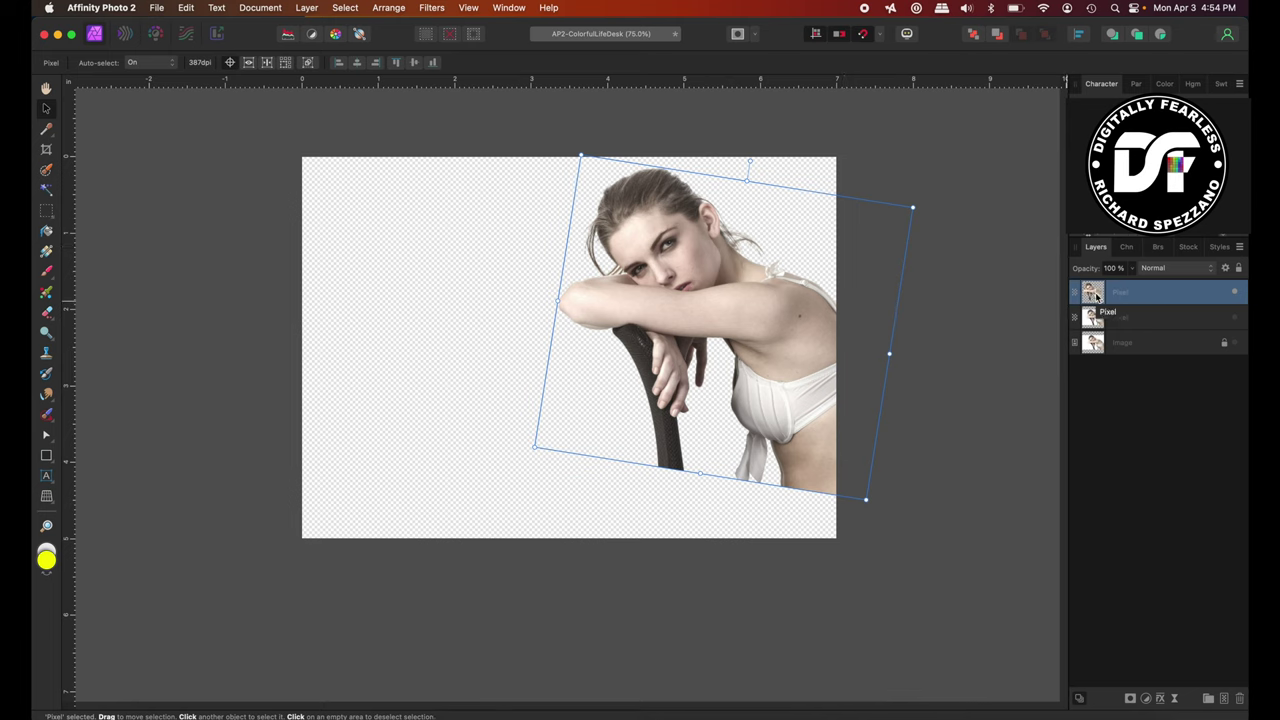
{"action": "key", "text": "super+j"}
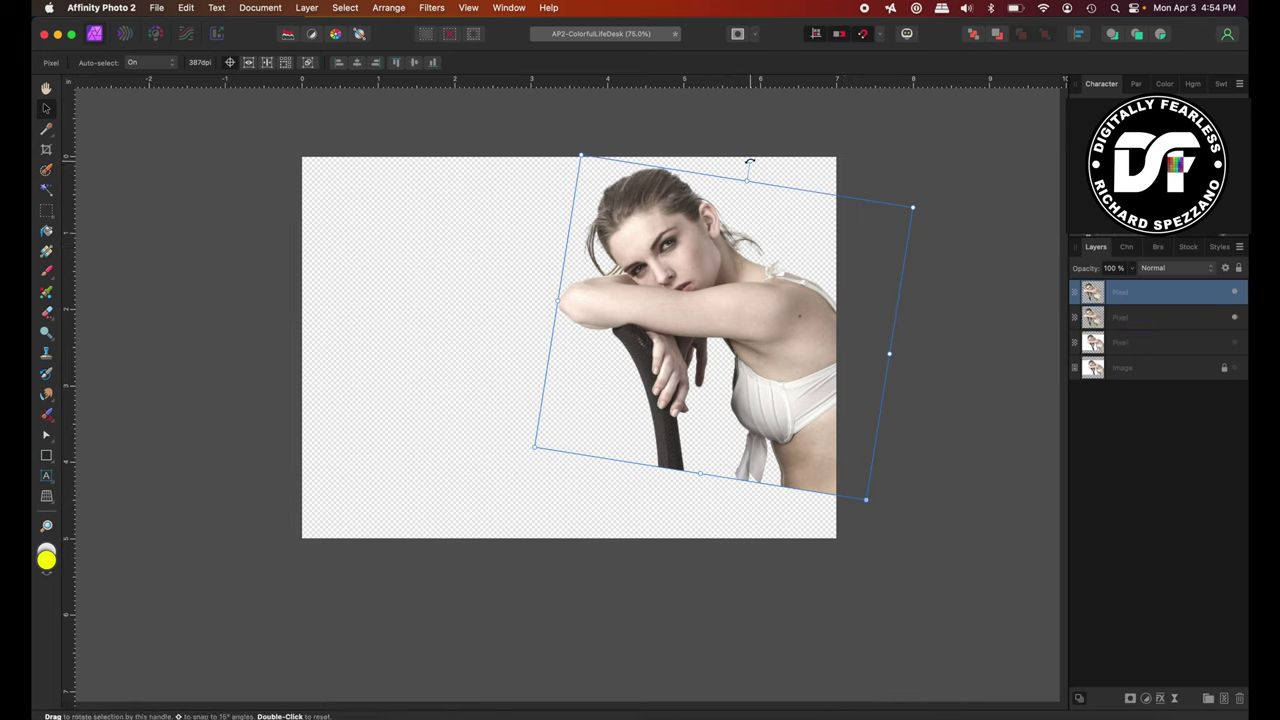
Rotate the duplicate and repeat the copy twice to get four fanned cutouts.
{"action": "left_click_drag", "start_coordinate": [749, 162], "coordinate": [671, 202]}
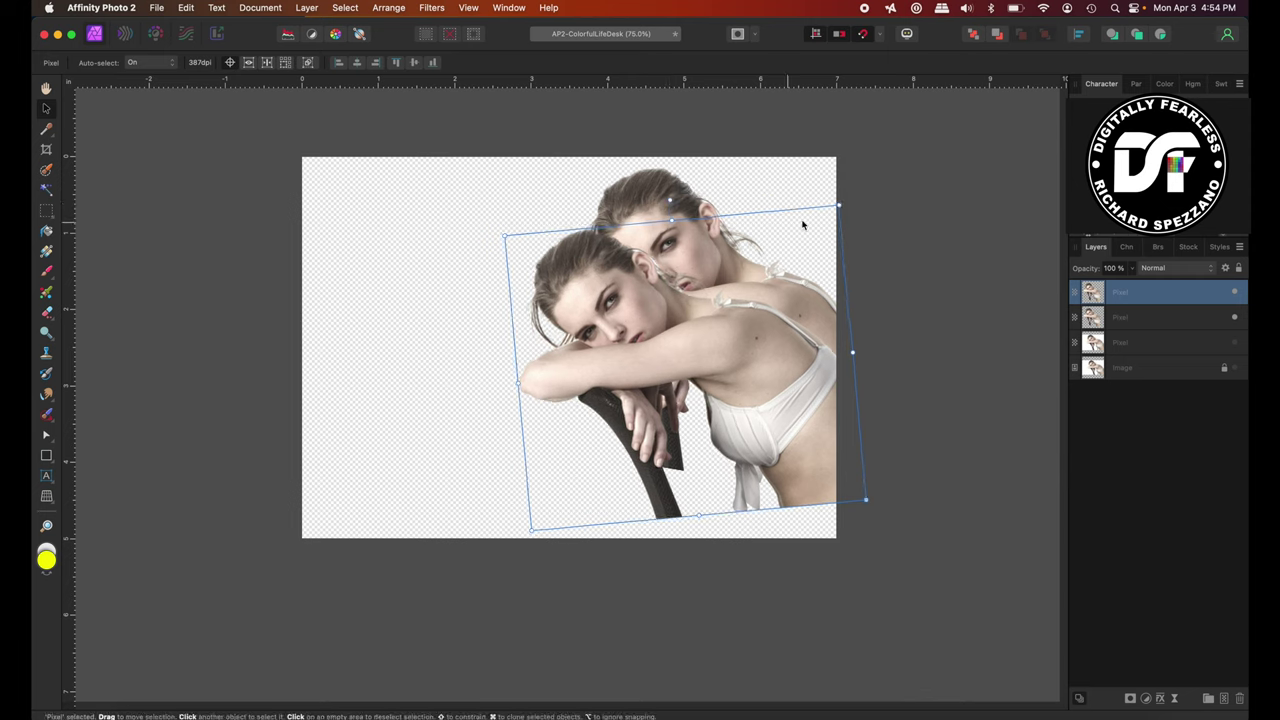
{"action": "key", "text": "super+j"}
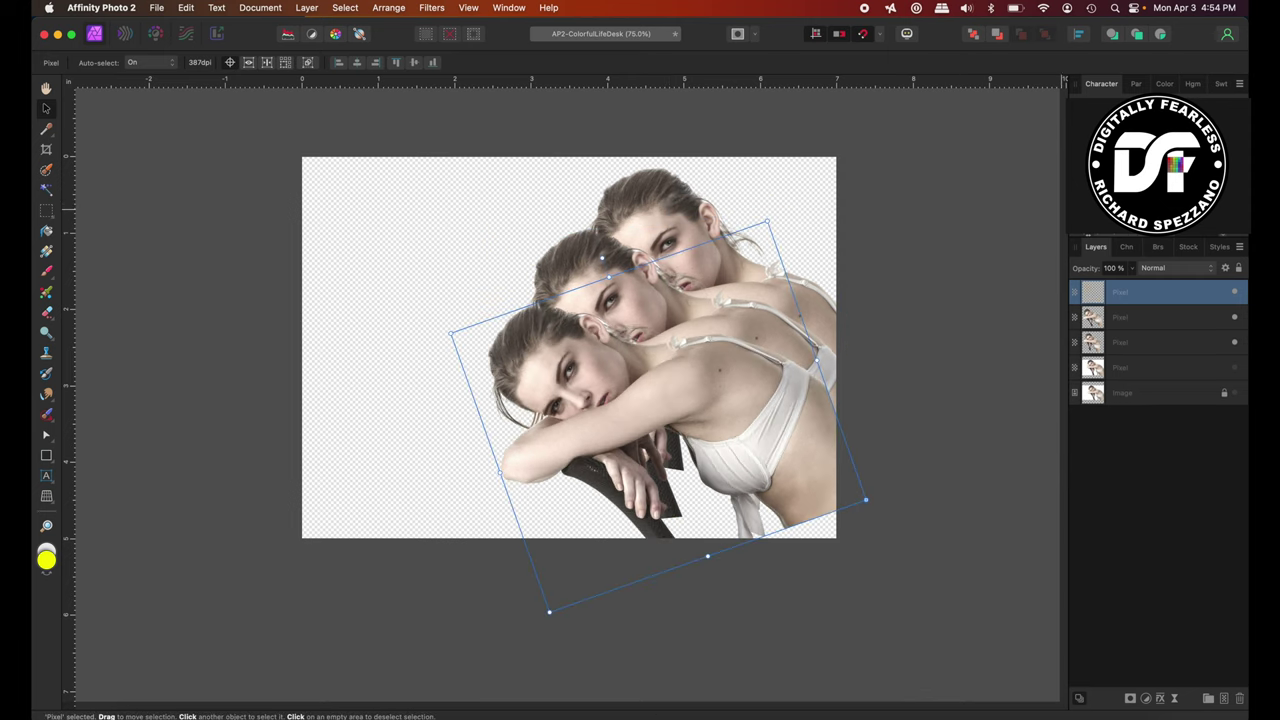
{"action": "key", "text": "super+j"}
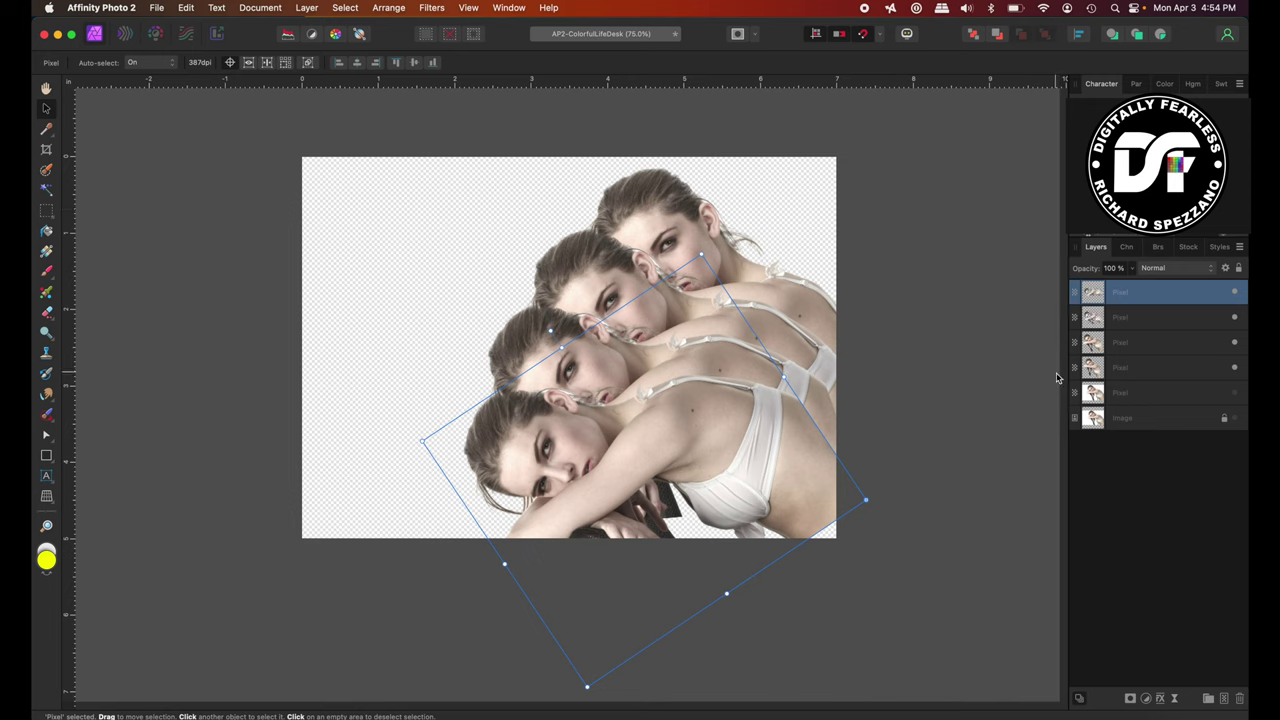
Rotate all four copies together, shift the fan slightly left and down, then select the top copy.
{"action": "left_click", "coordinate": [1138, 368], "text": "shift"}
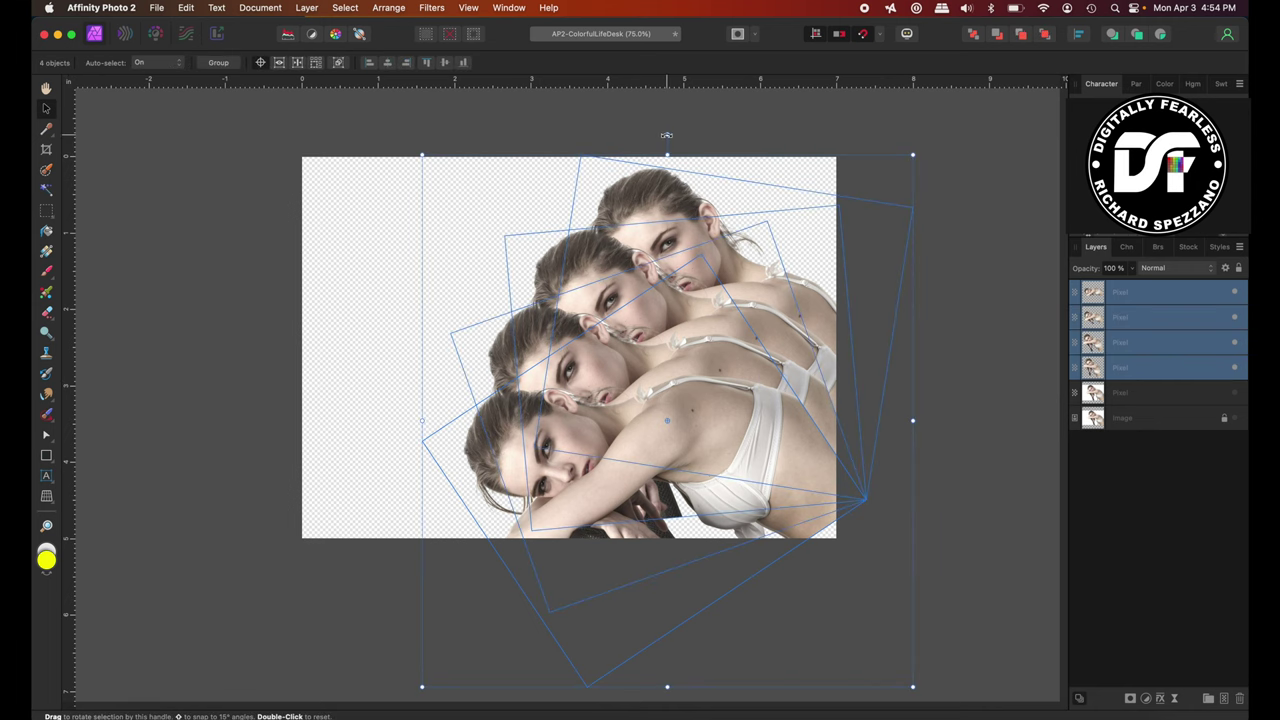
{"action": "left_click_drag", "start_coordinate": [666, 134], "coordinate": [734, 131]}
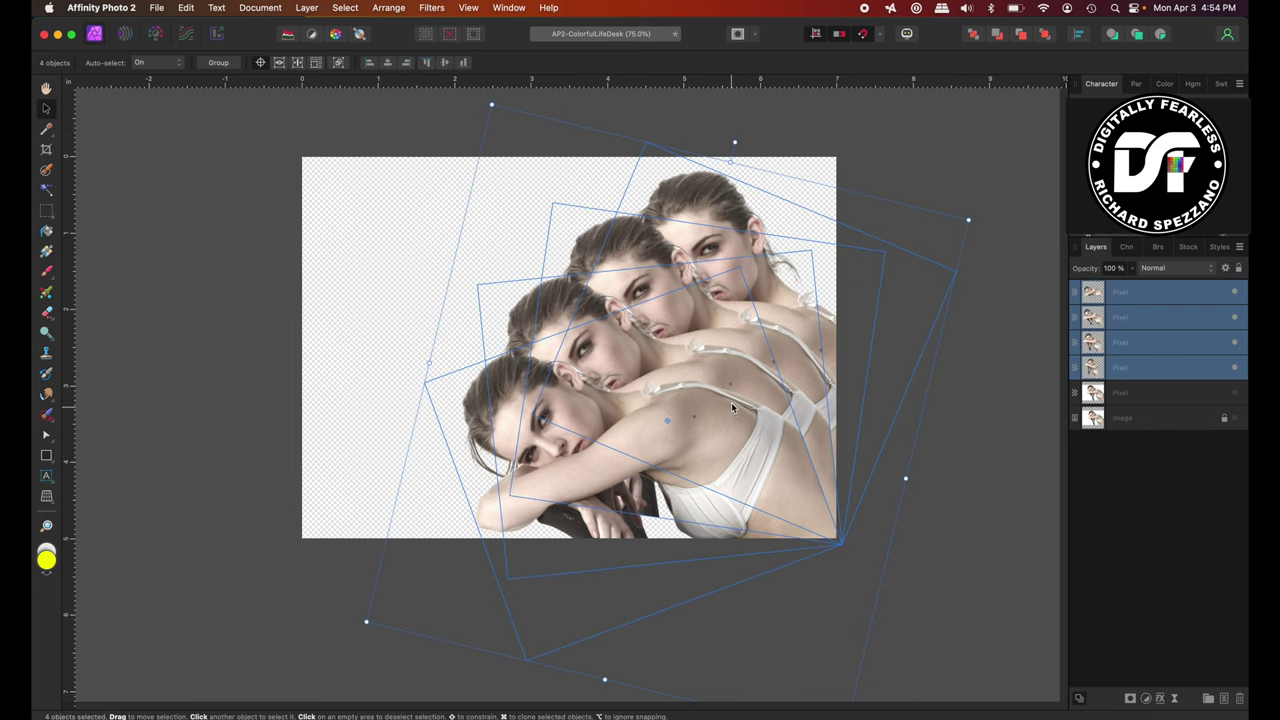
{"action": "left_click_drag", "start_coordinate": [731, 406], "coordinate": [716, 408]}
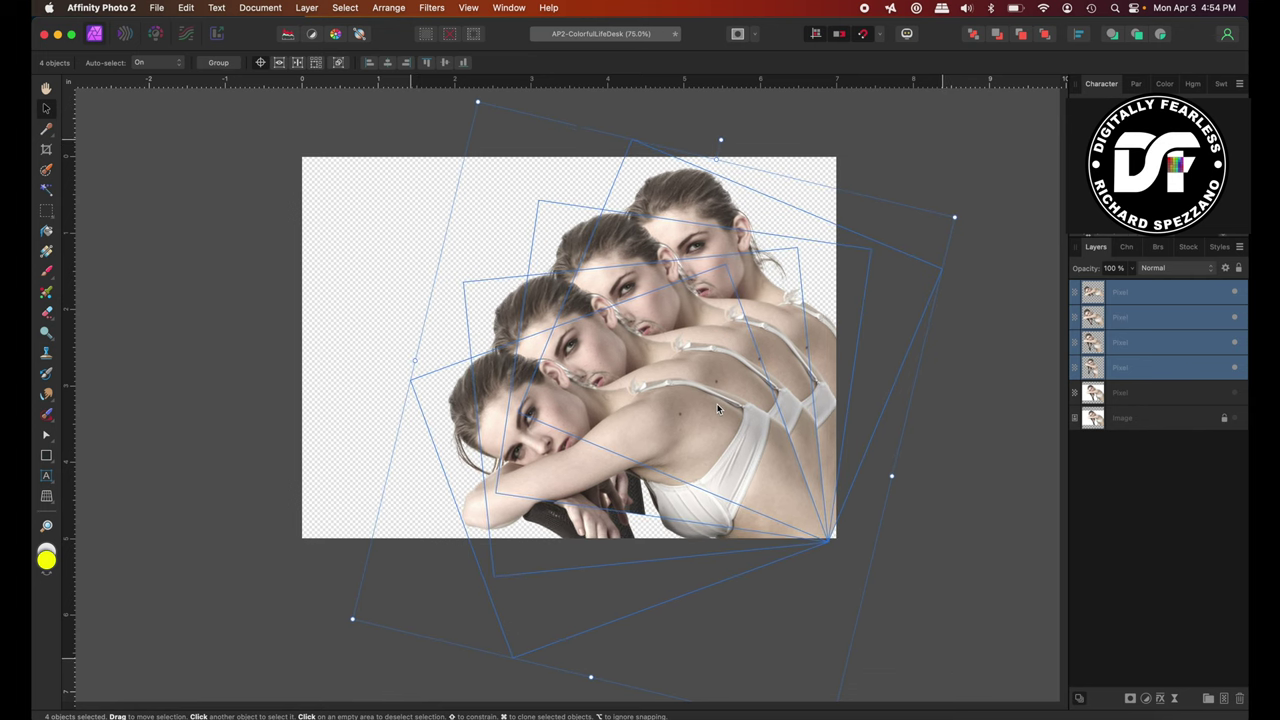
{"action": "left_click", "coordinate": [1000, 170]}
{"action": "left_click", "coordinate": [1094, 290]}
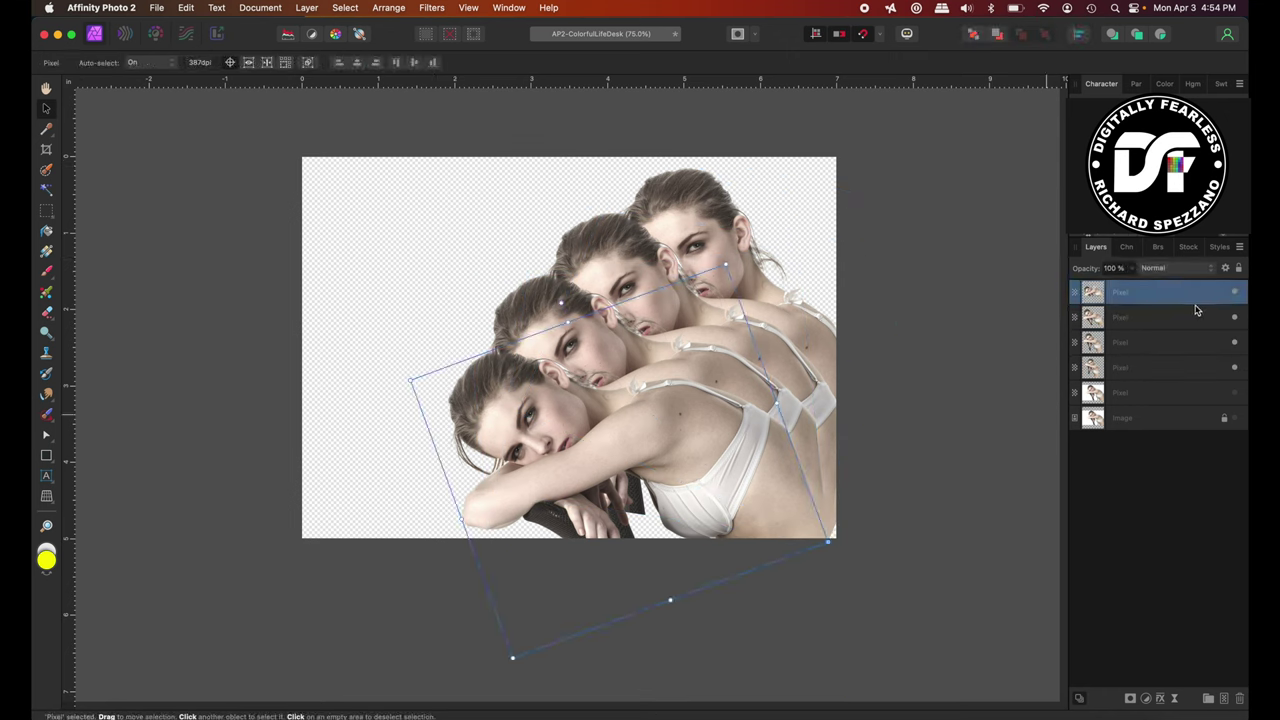
Give the front copy a cyan Color Overlay in Color blend mode.
{"action": "left_click", "coordinate": [1161, 700]}
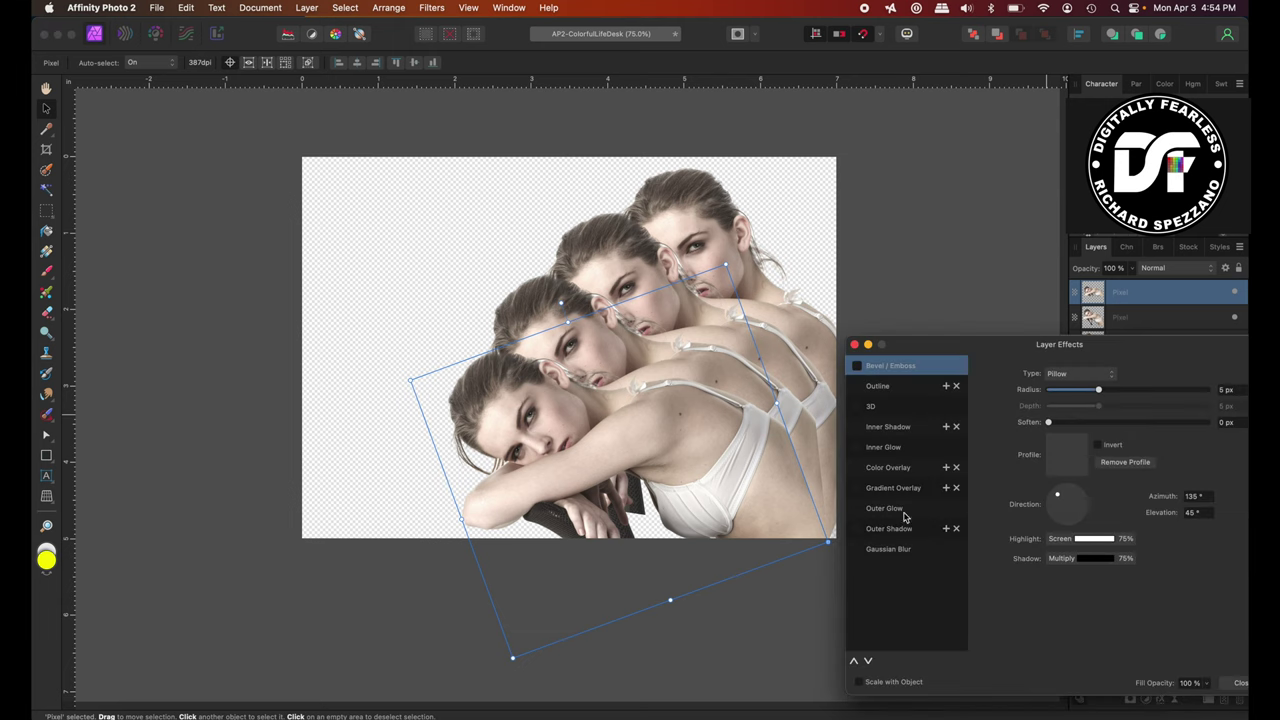
{"action": "left_click", "coordinate": [857, 468]}
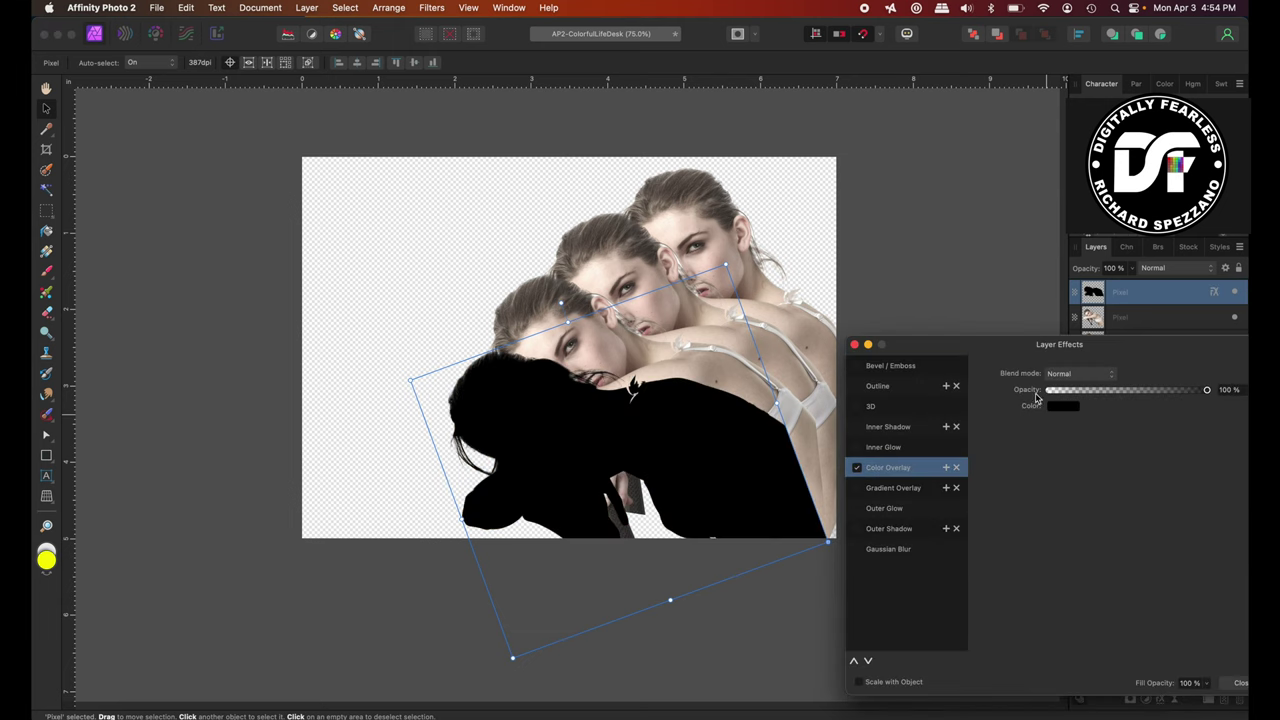
{"action": "left_click", "coordinate": [1075, 373]}
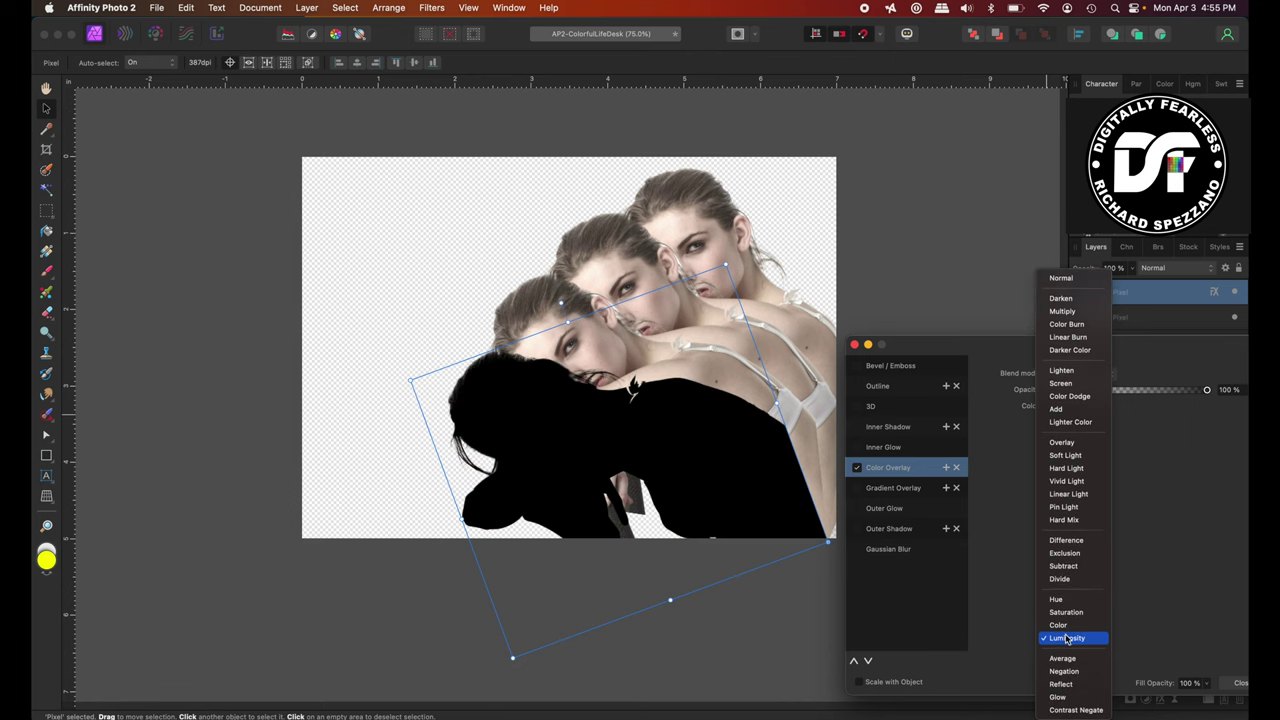
{"action": "left_click", "coordinate": [1058, 625]}
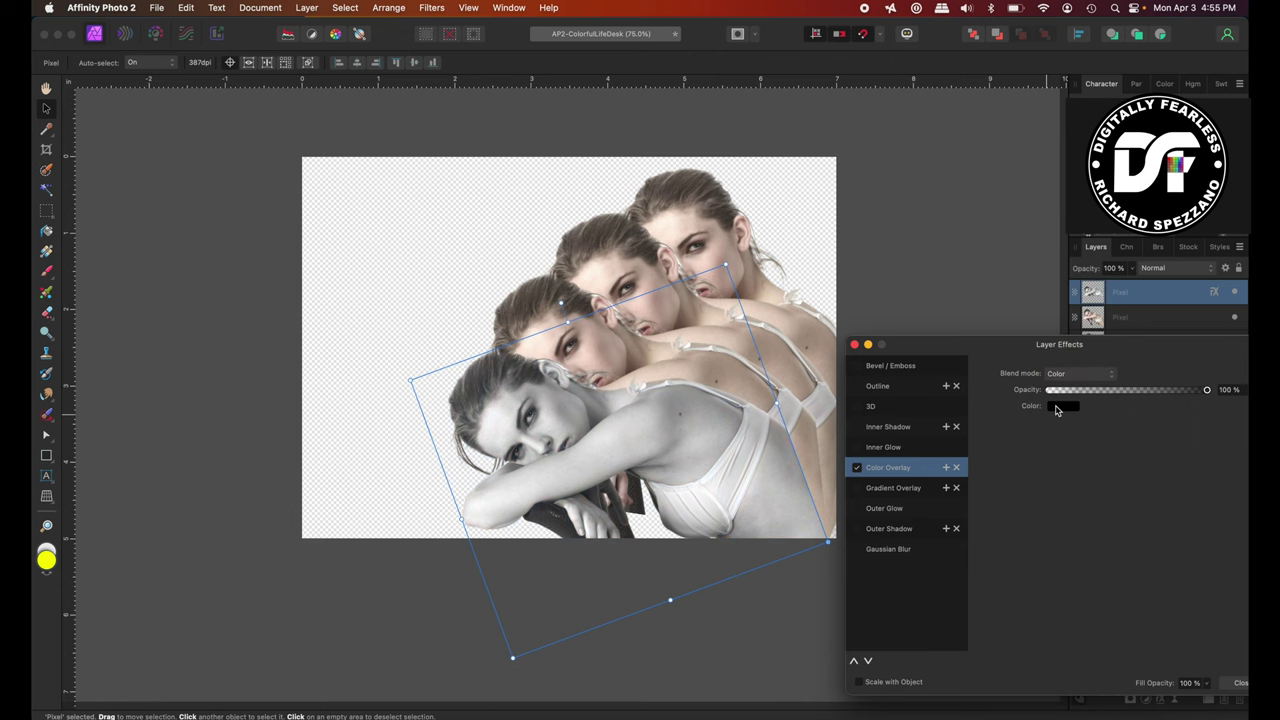
{"action": "left_click", "coordinate": [1057, 407]}
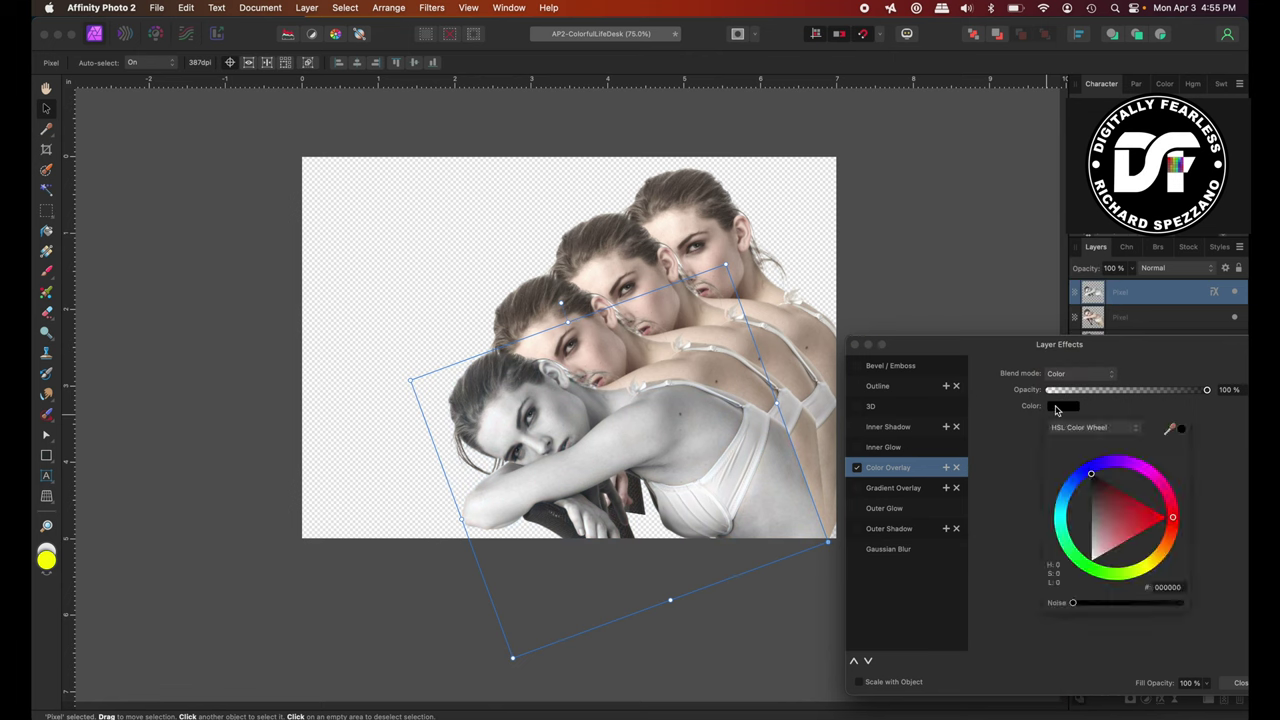
{"action": "left_click", "coordinate": [1062, 512]}
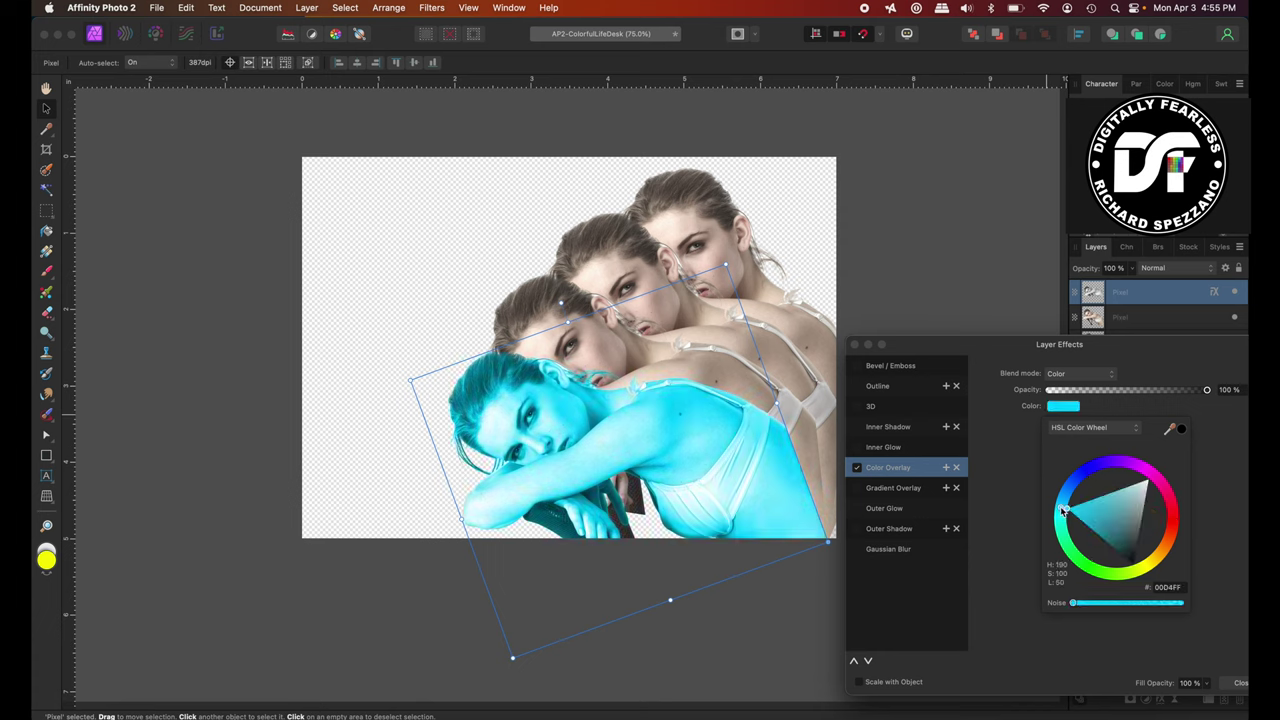
Give the second copy a purple Color Overlay in Color blend mode.
{"action": "left_click", "coordinate": [538, 305]}
{"action": "left_click", "coordinate": [857, 468]}
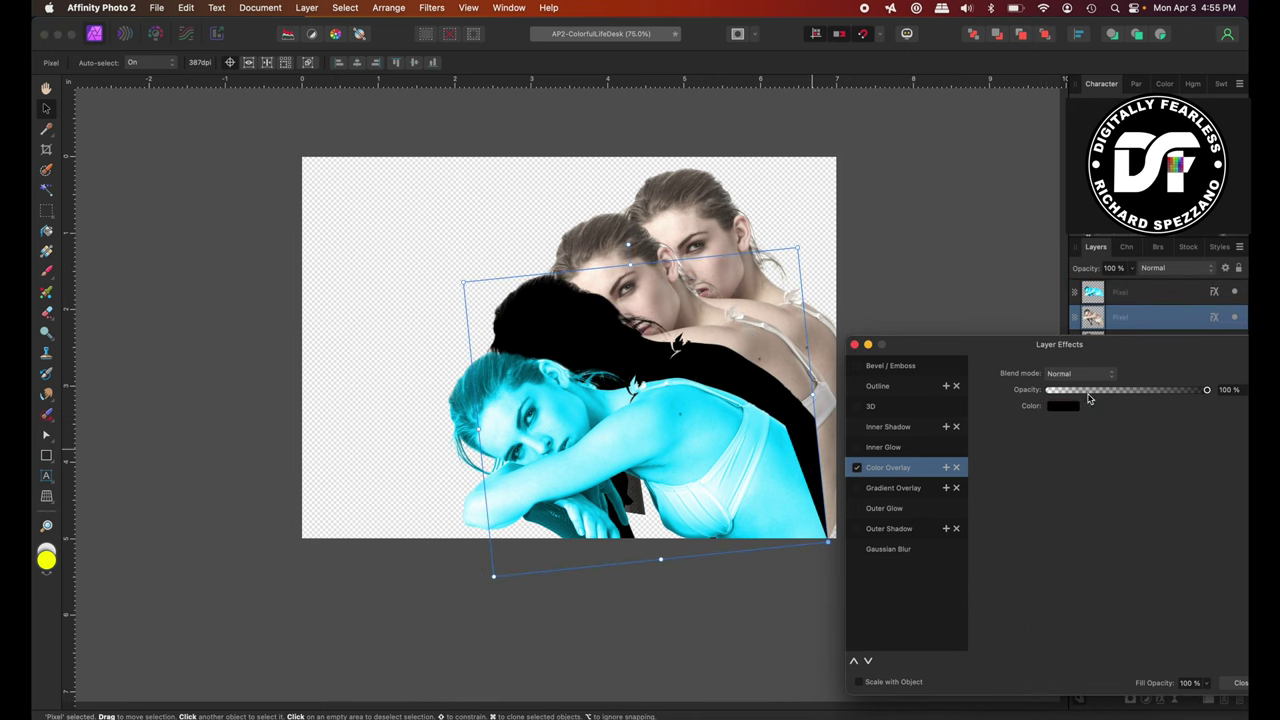
{"action": "left_click", "coordinate": [1075, 373]}
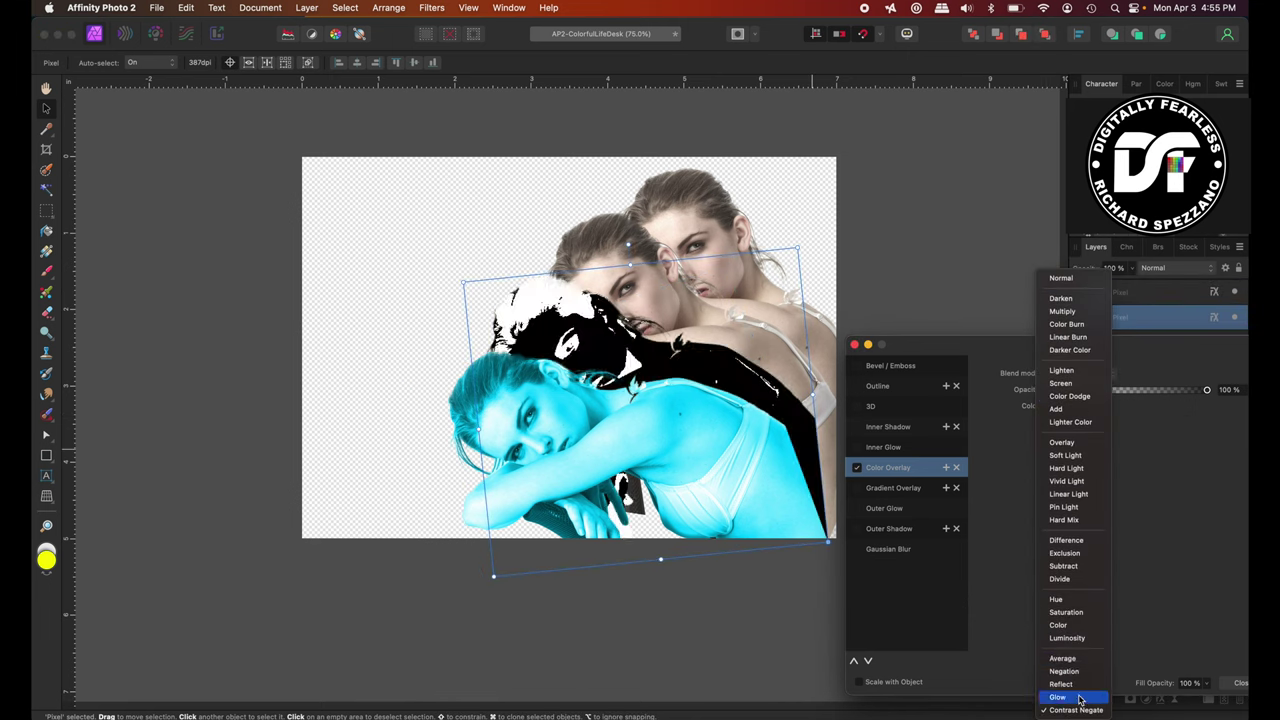
{"action": "left_click", "coordinate": [1069, 630]}
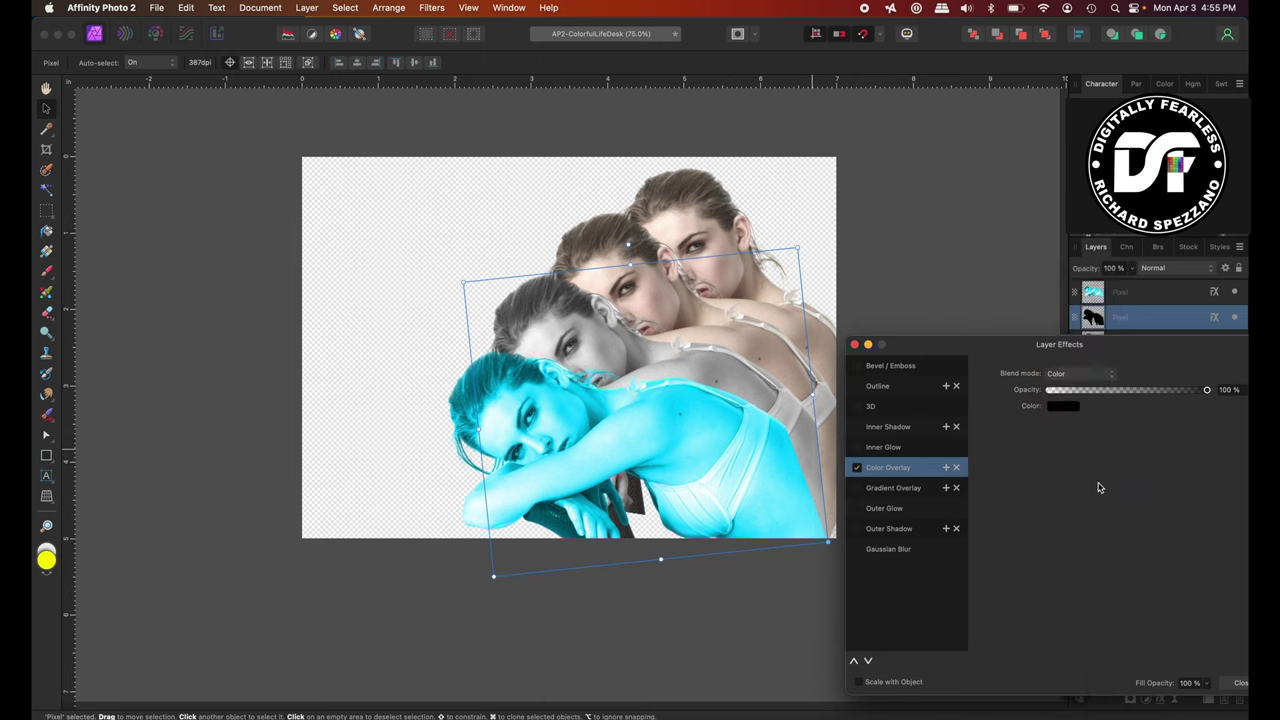
{"action": "left_click", "coordinate": [1066, 406]}
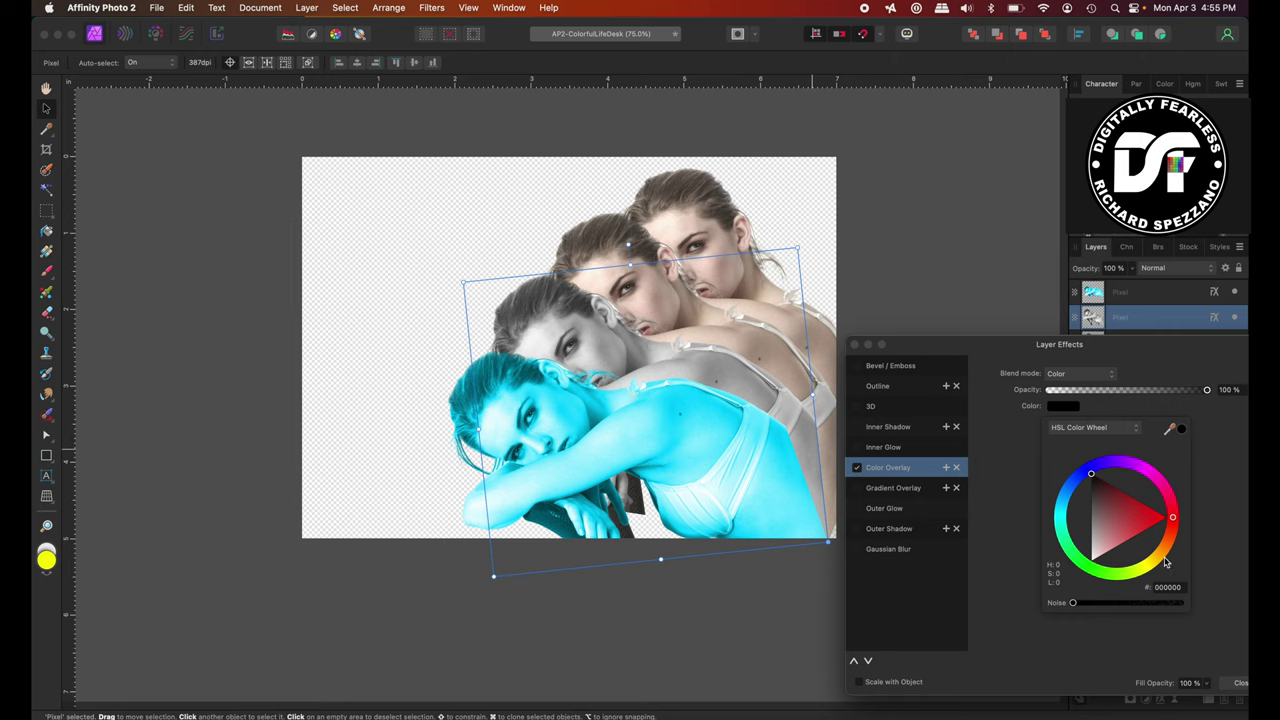
{"action": "left_click", "coordinate": [1127, 467]}
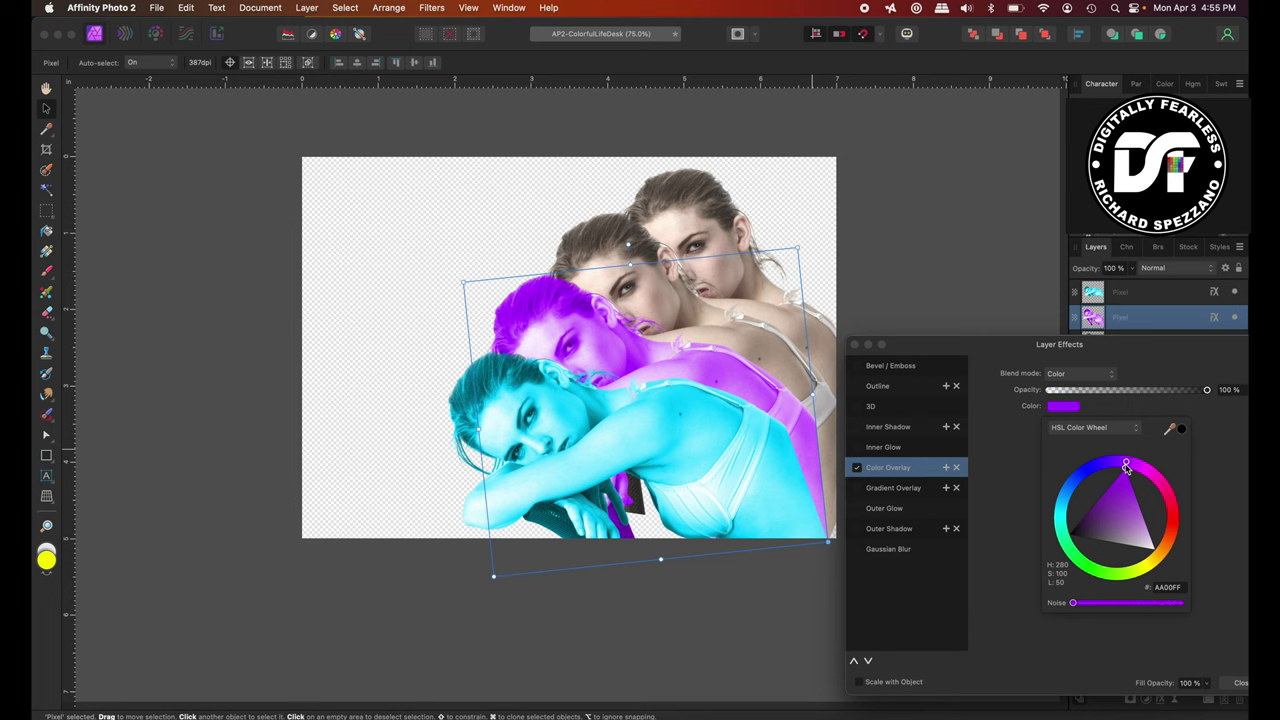
{"action": "left_click_drag", "start_coordinate": [1127, 467], "coordinate": [1133, 469]}
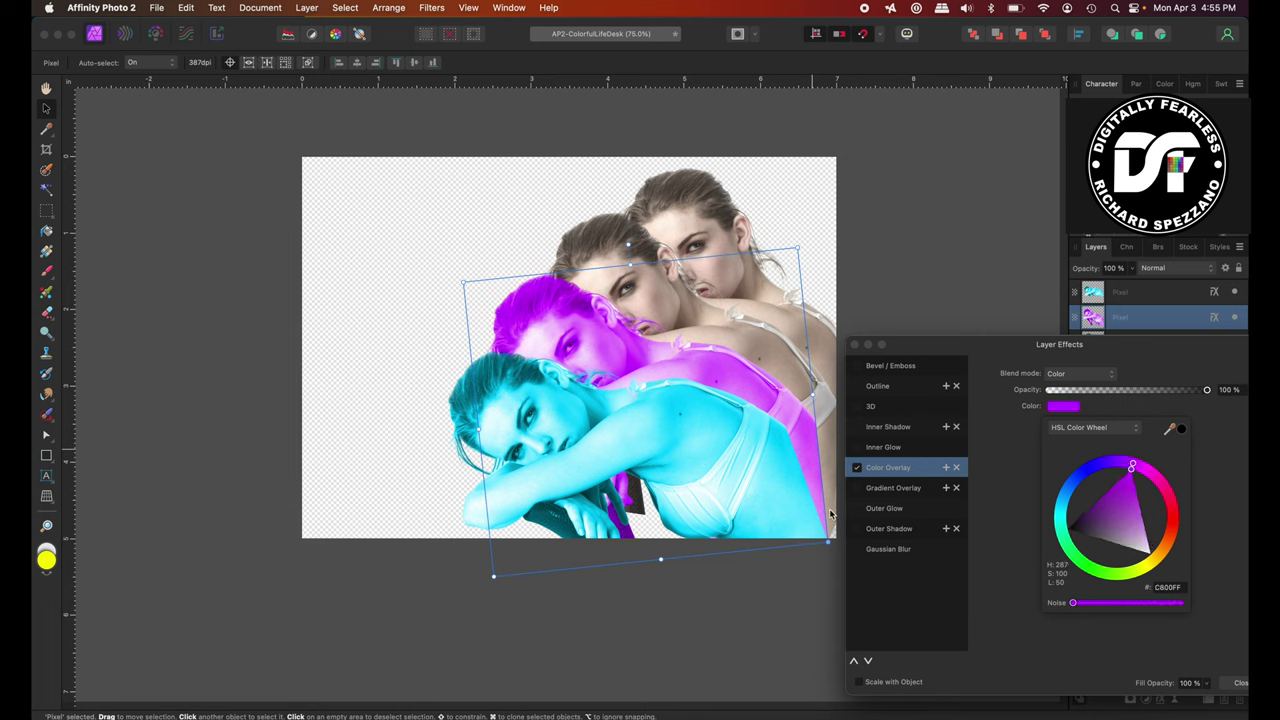
Give the third copy a golden-yellow Color Overlay in Color blend mode.
{"action": "left_click", "coordinate": [620, 232]}
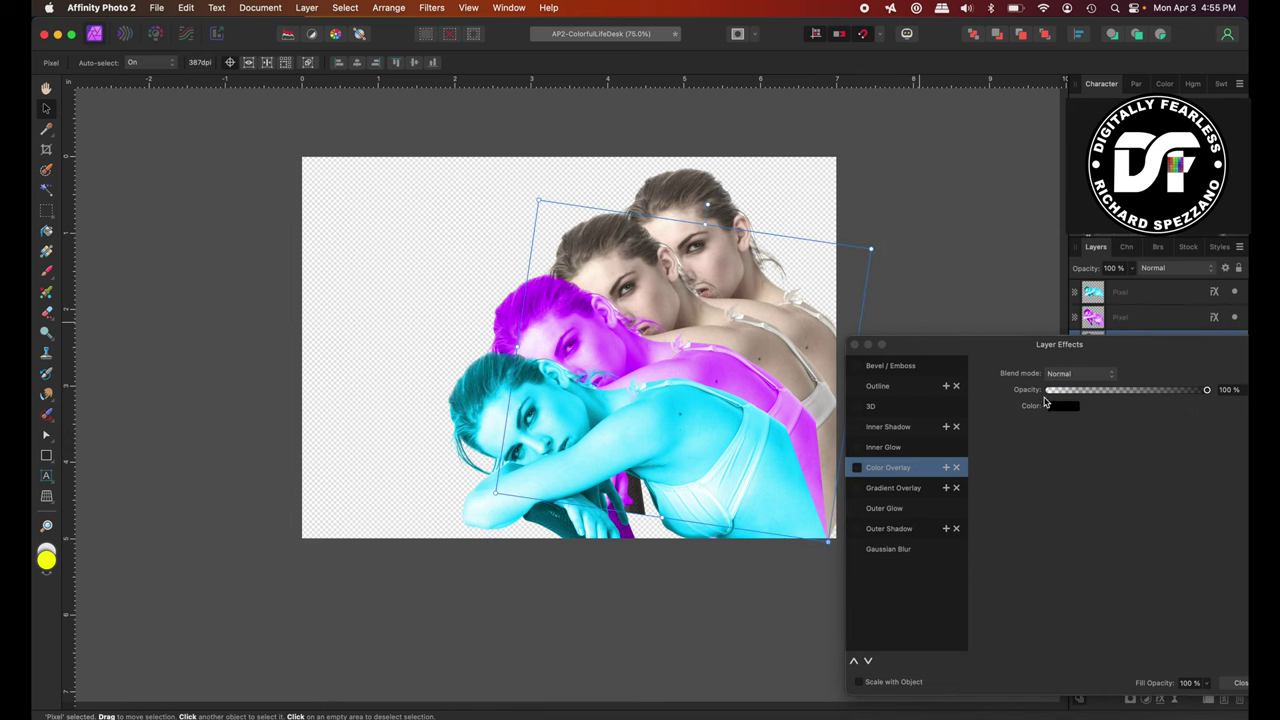
{"action": "left_click", "coordinate": [1070, 373]}
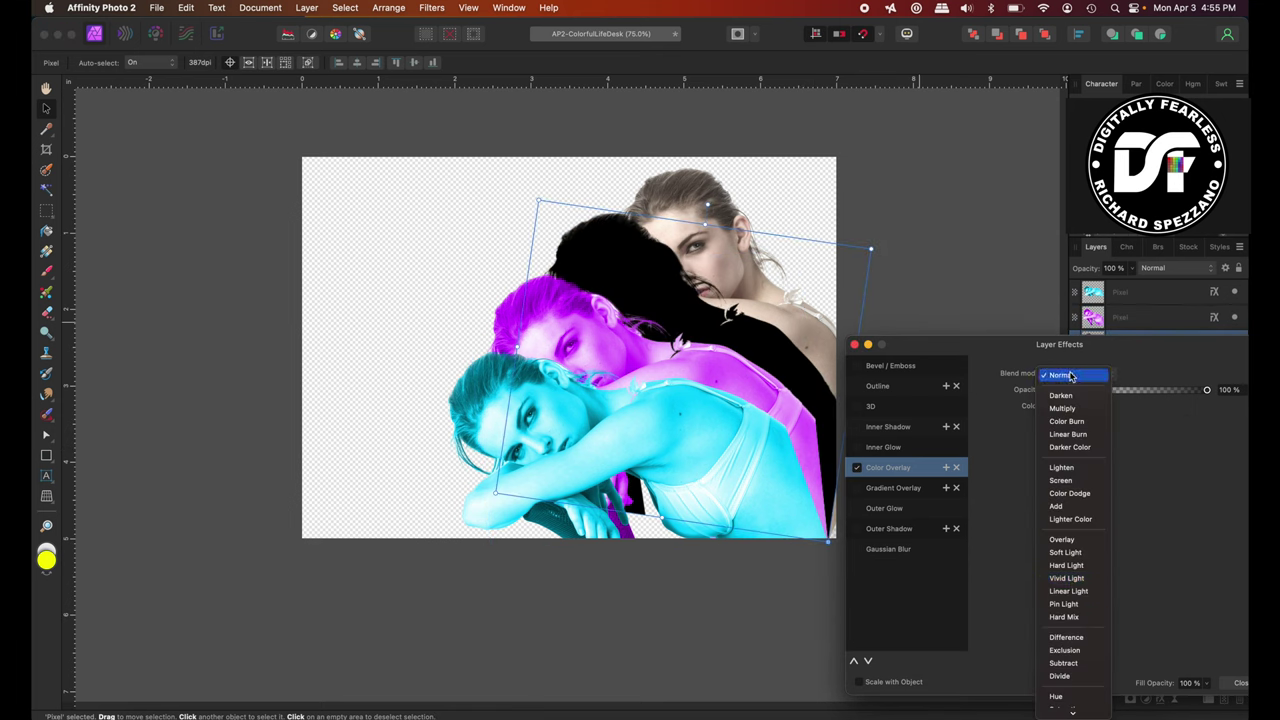
{"action": "scroll", "coordinate": [1070, 655], "scroll_direction": "down", "scroll_amount": 2}
{"action": "left_click", "coordinate": [1060, 625]}
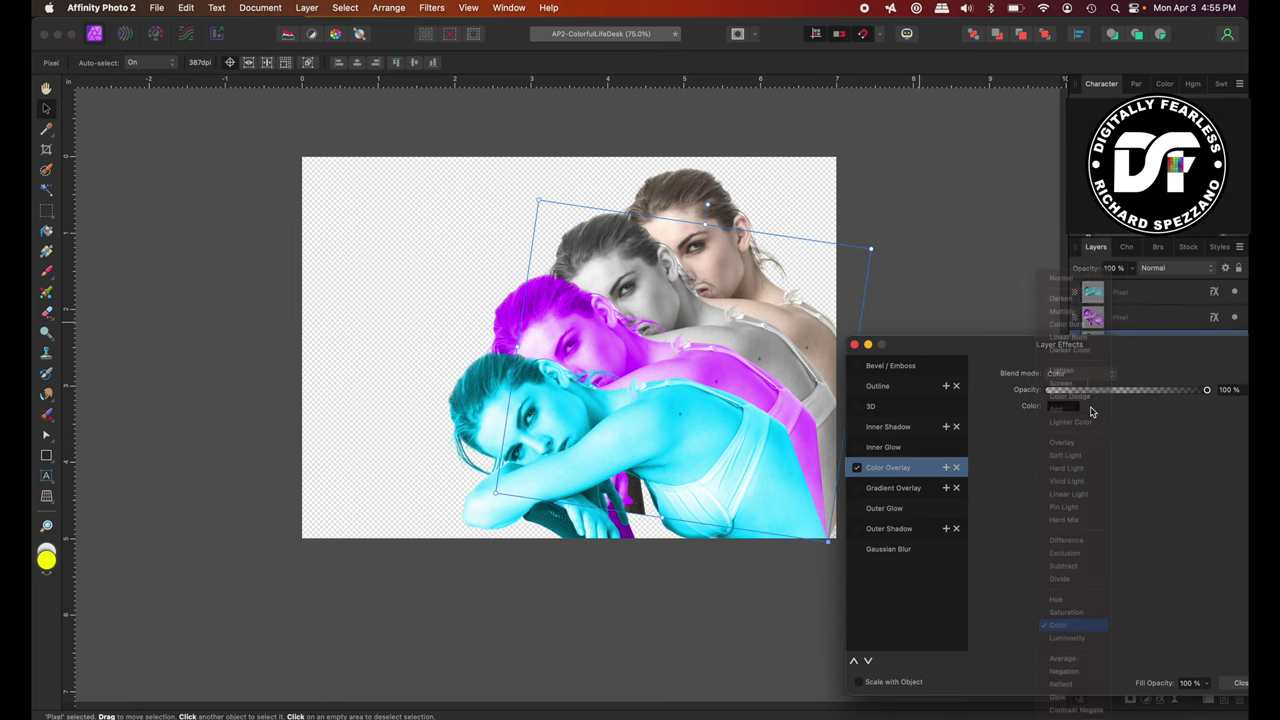
{"action": "left_click", "coordinate": [1063, 406]}
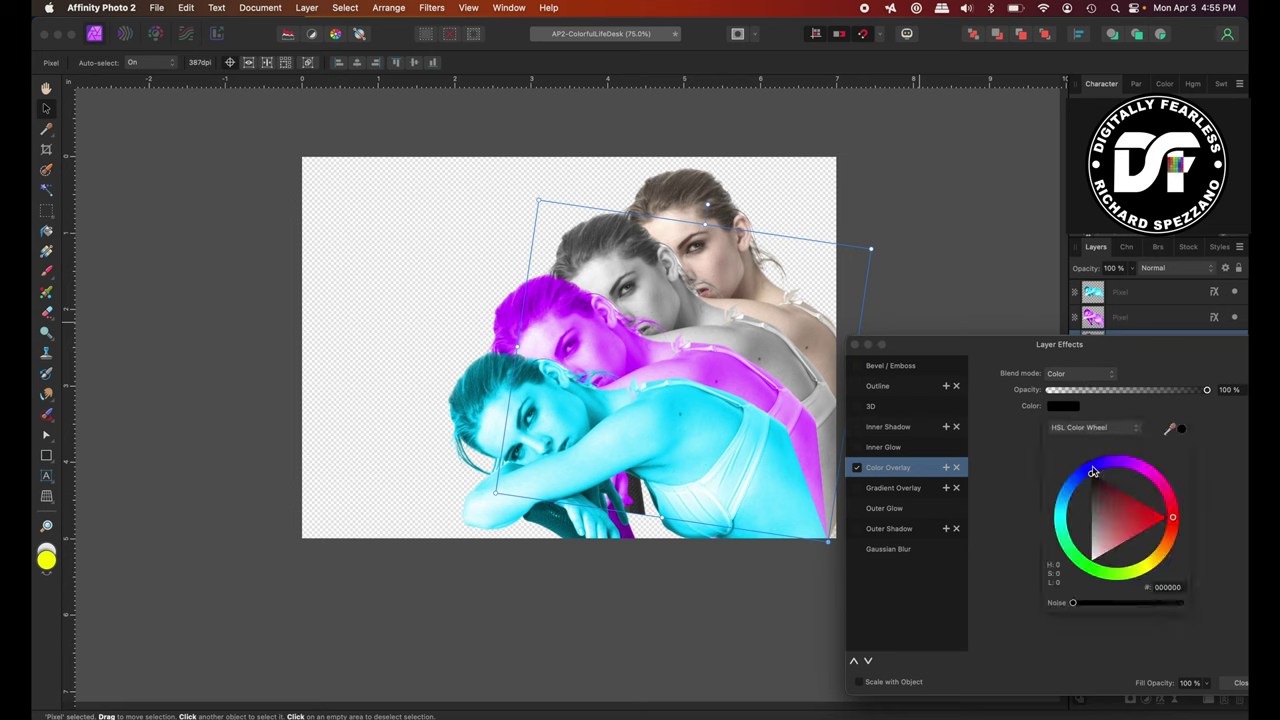
{"action": "left_click_drag", "start_coordinate": [1092, 477], "coordinate": [1165, 566]}
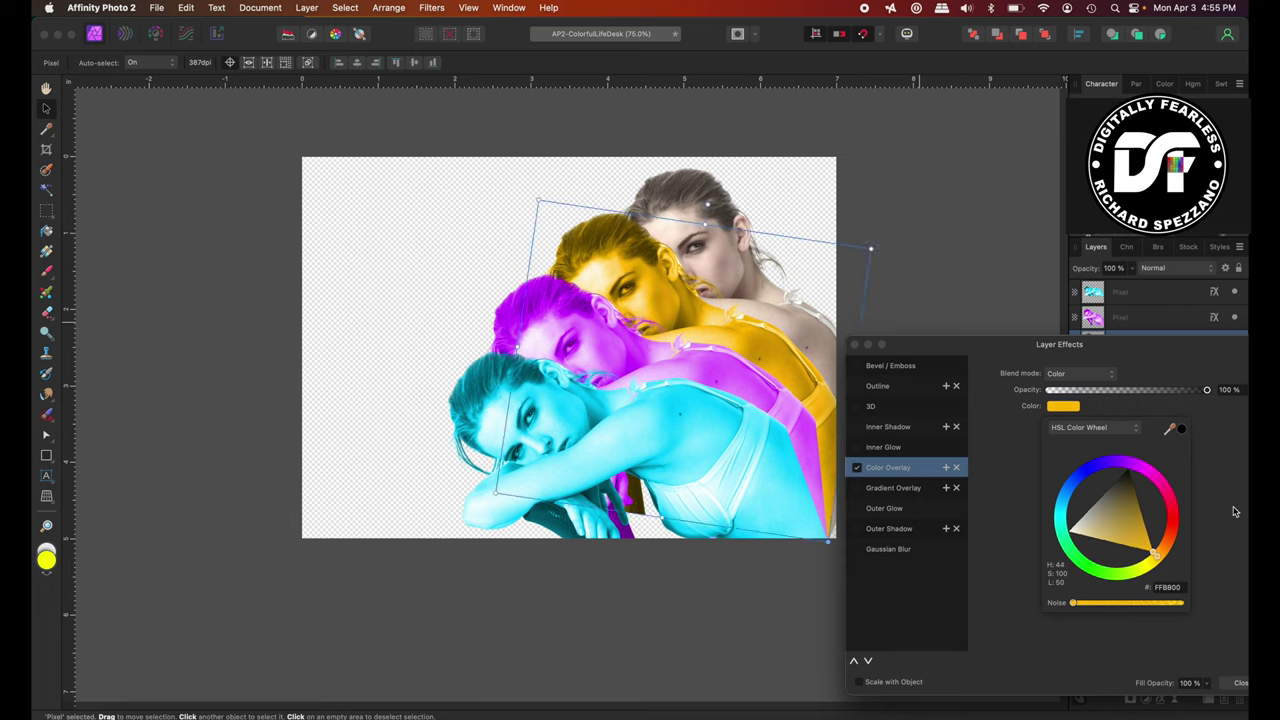
Give the back copy a green Color Overlay in Color blend mode and close Layer Effects.
{"action": "left_click", "coordinate": [689, 188]}
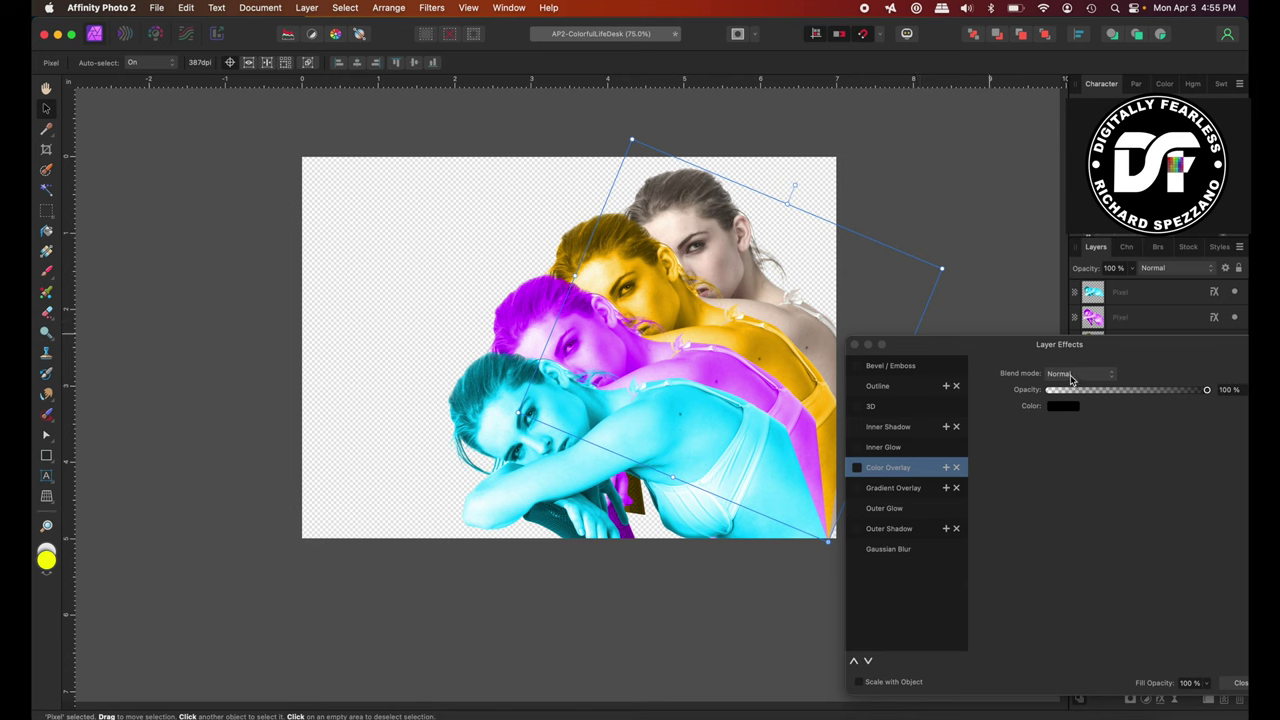
{"action": "left_click", "coordinate": [1071, 374]}
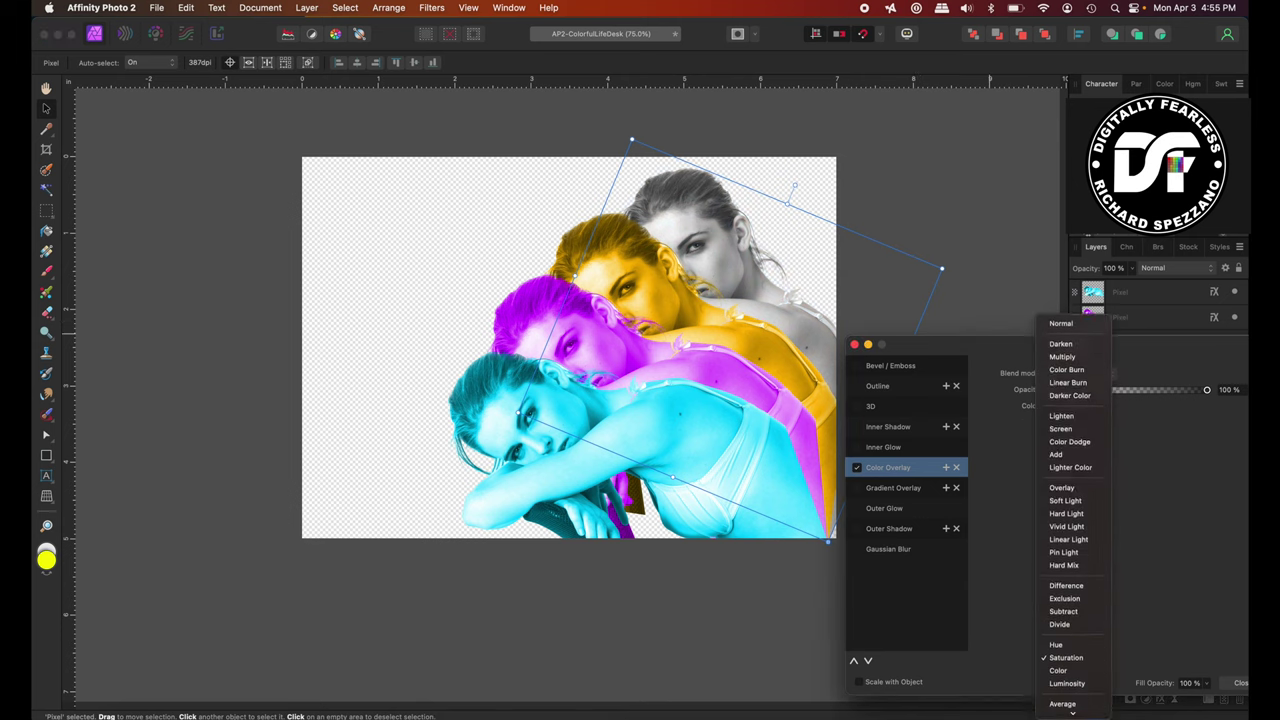
{"action": "left_click", "coordinate": [1065, 626]}
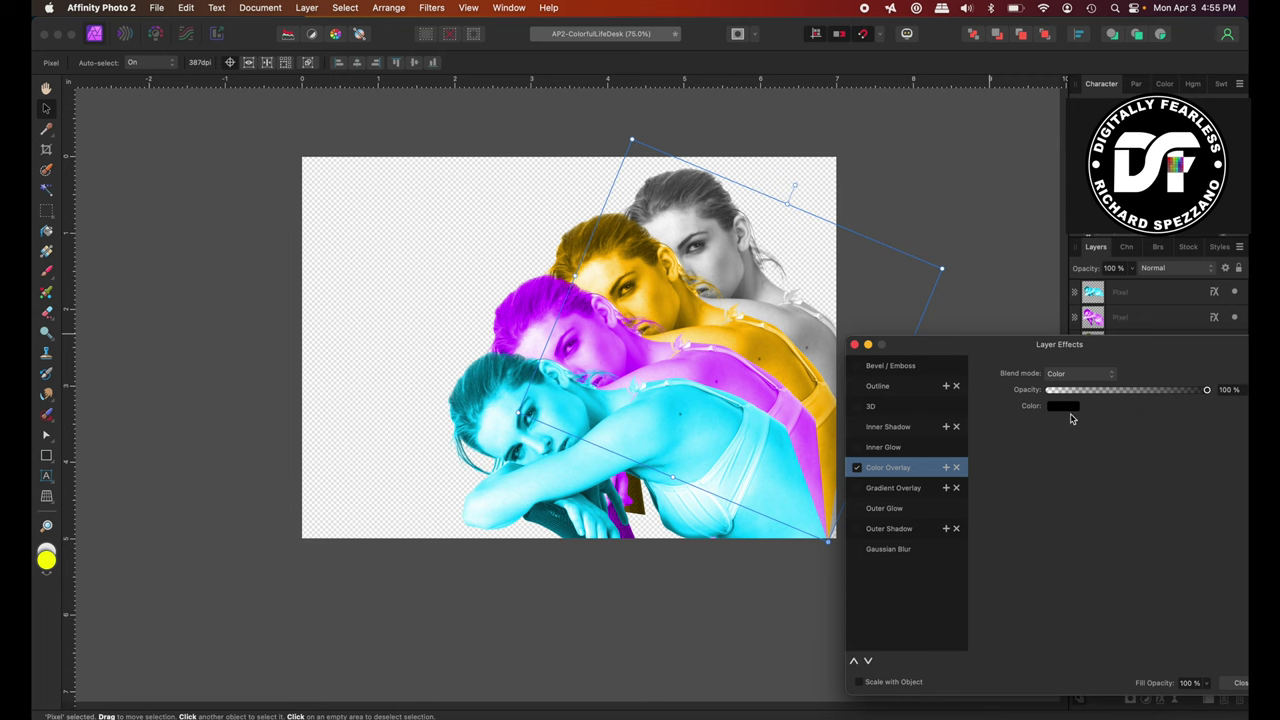
{"action": "left_click", "coordinate": [1065, 406]}
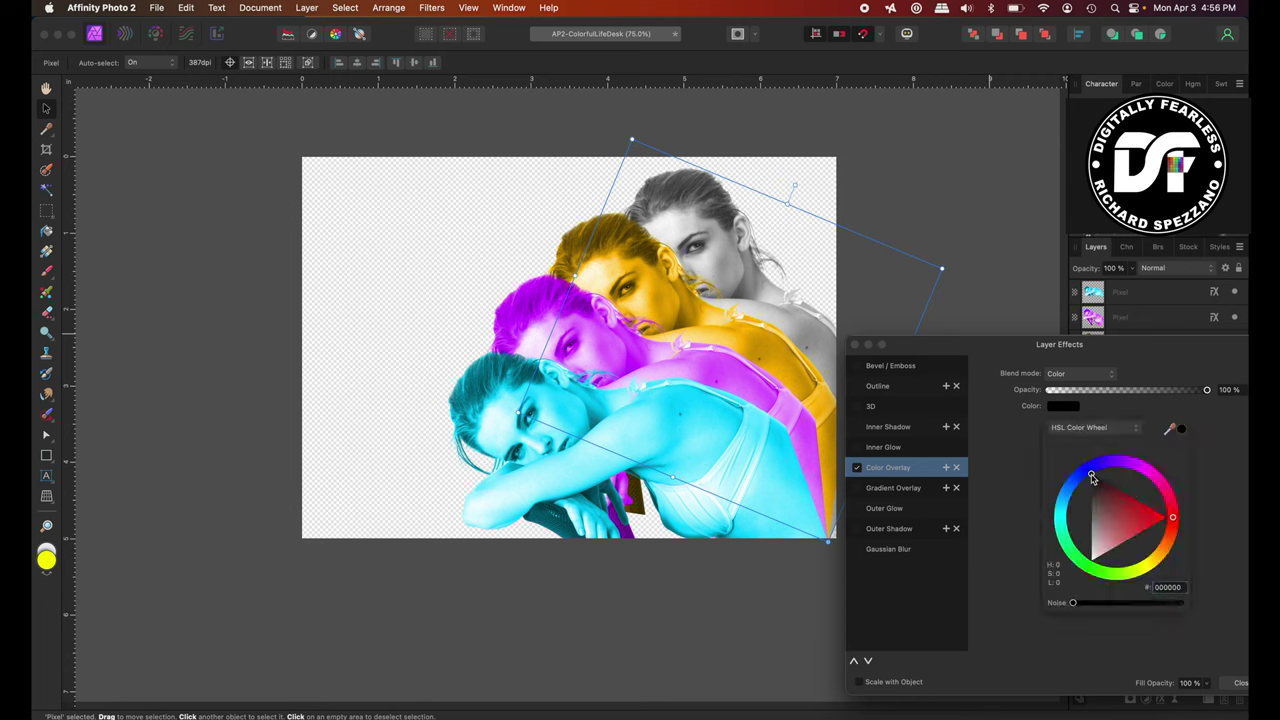
{"action": "left_click_drag", "start_coordinate": [1171, 518], "coordinate": [1061, 549]}
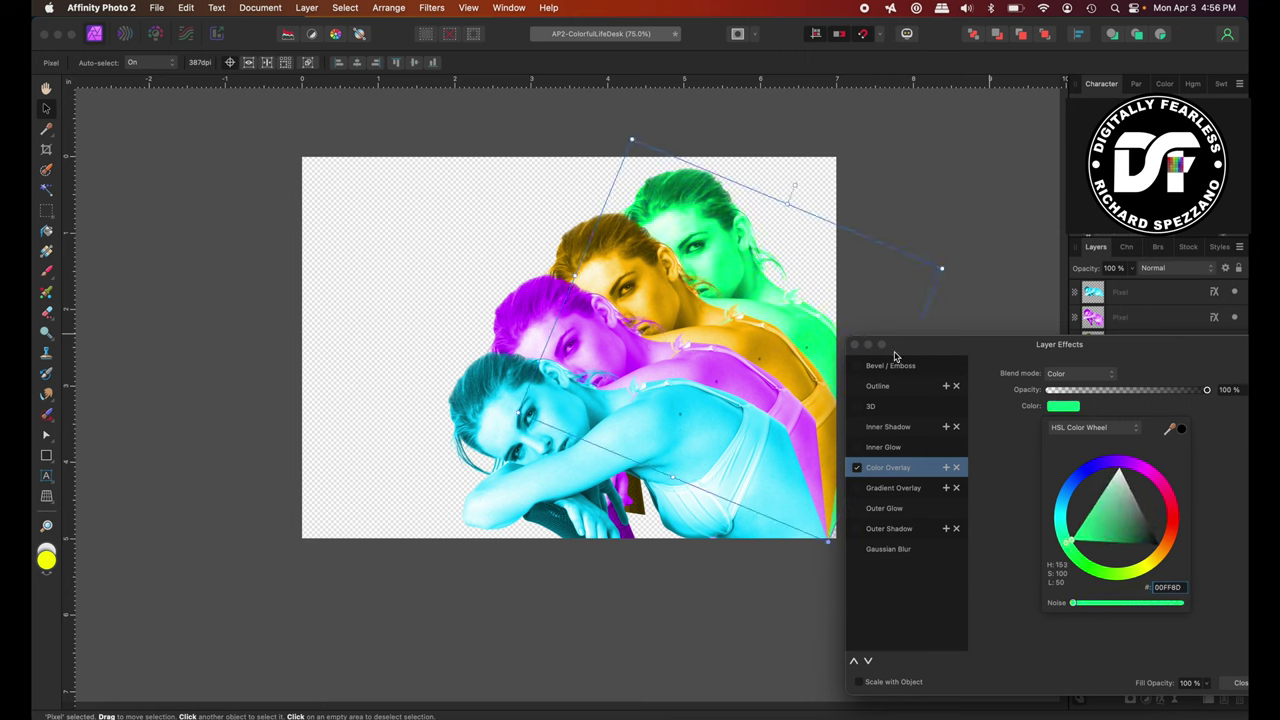
{"action": "left_click", "coordinate": [854, 344]}
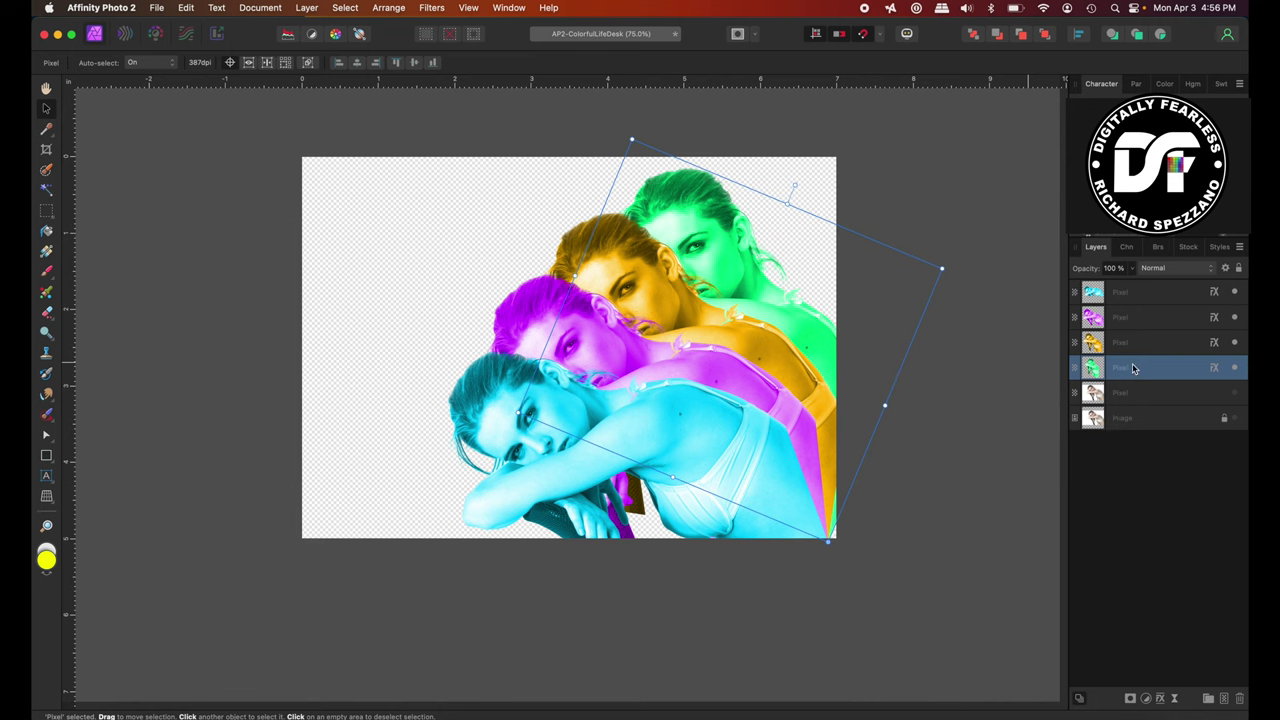
Group the four coloured Pixel layers with Cmd+G and duplicate the group with Cmd+J.
{"action": "left_click", "coordinate": [1143, 293], "text": "shift"}
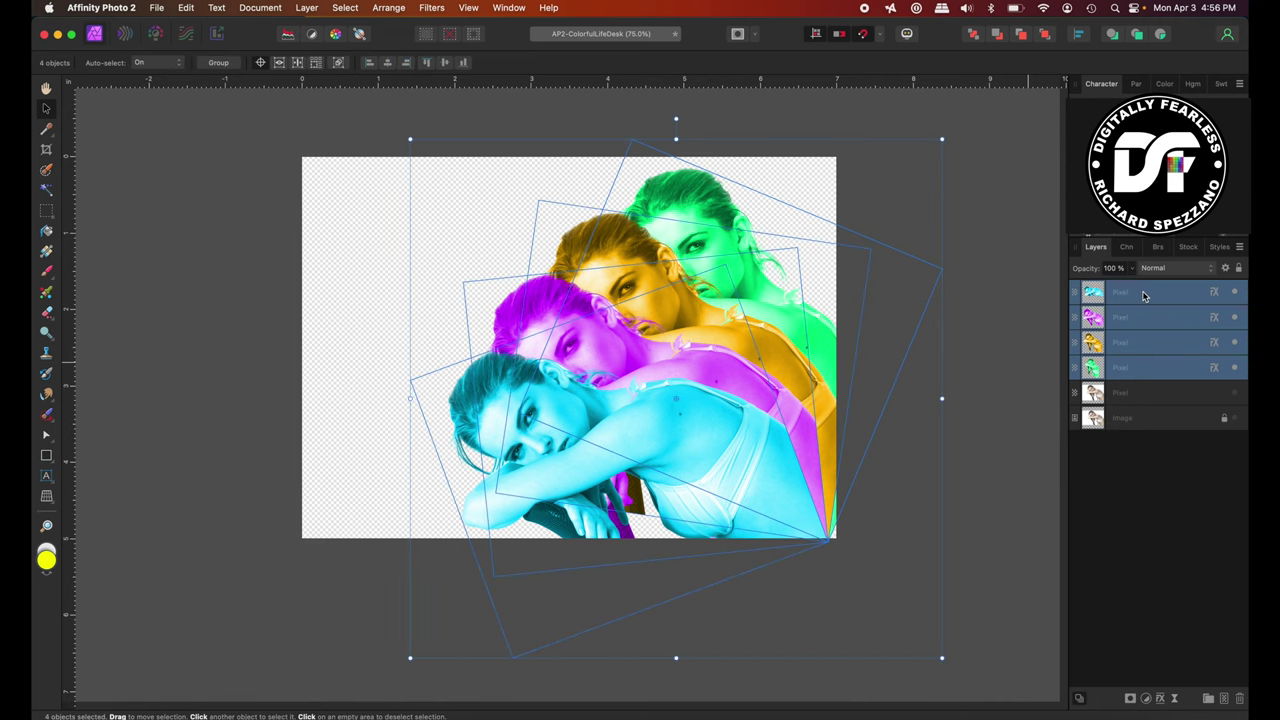
{"action": "key", "text": "super+g"}
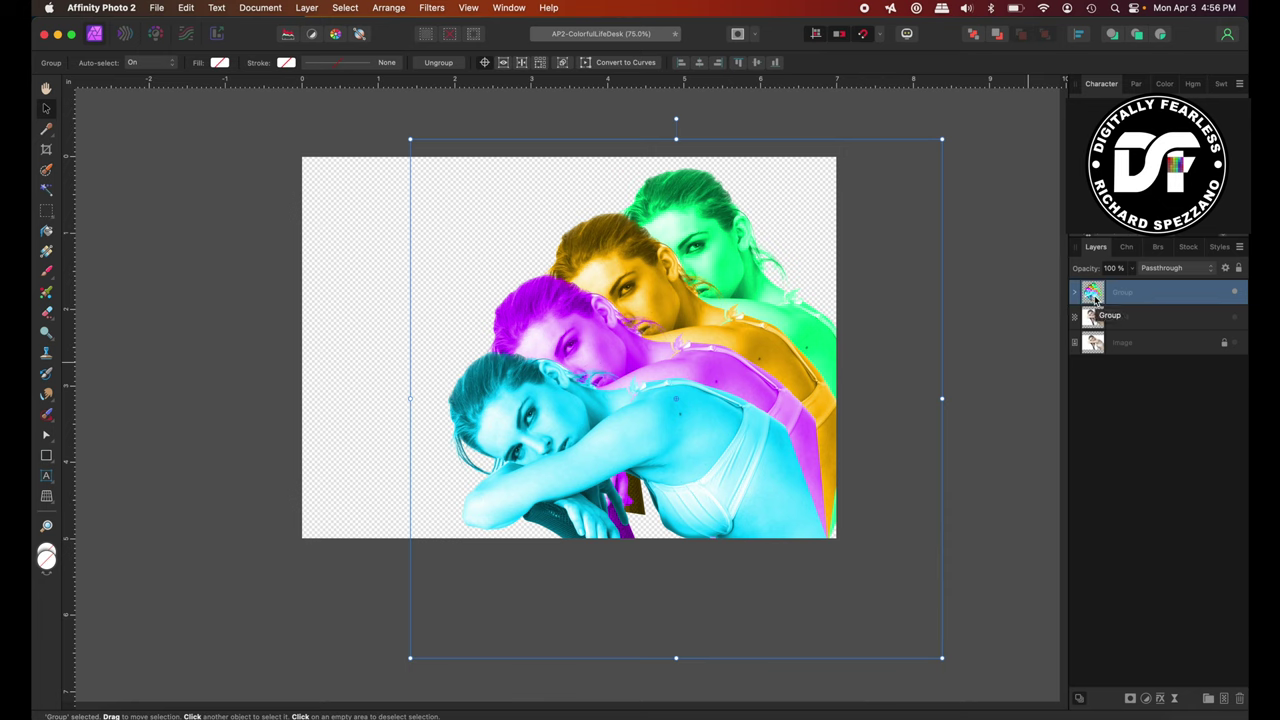
{"action": "key", "text": "super+j"}
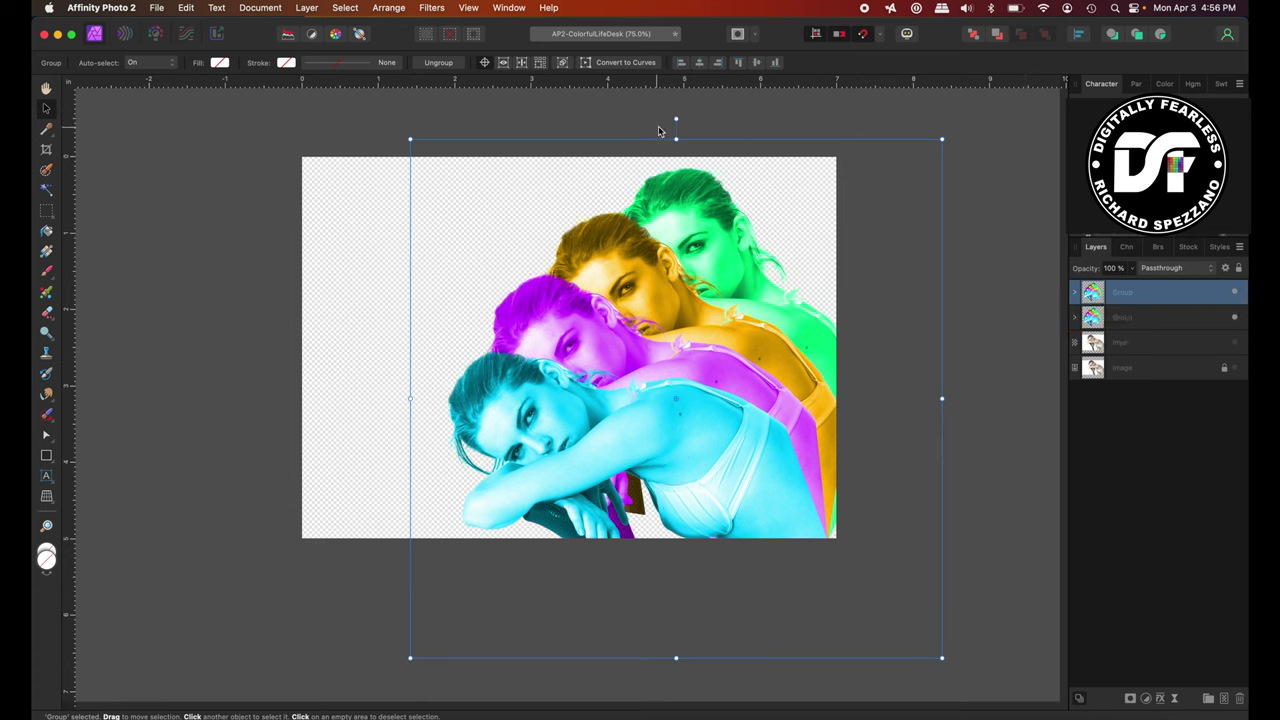
{"action": "left_click", "coordinate": [385, 8]}
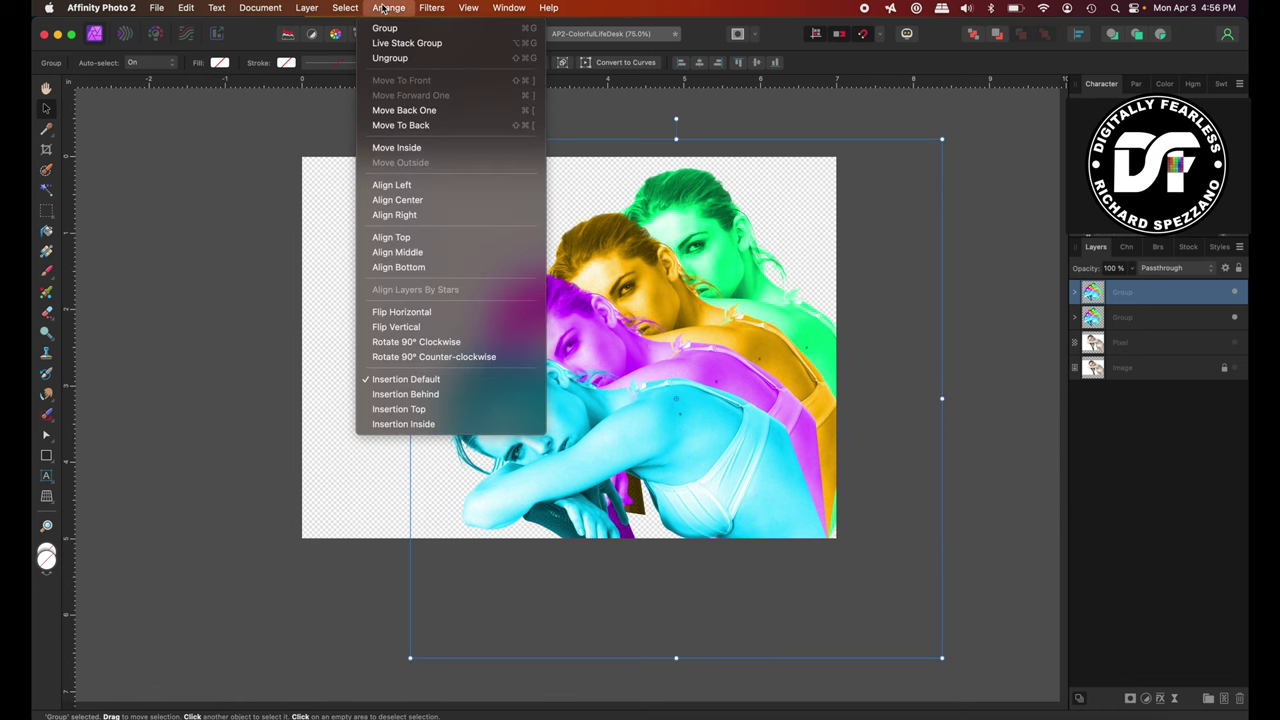
Flip the duplicate group horizontally, rotate it about 100°, and move it up and left.
{"action": "left_click", "coordinate": [384, 314]}
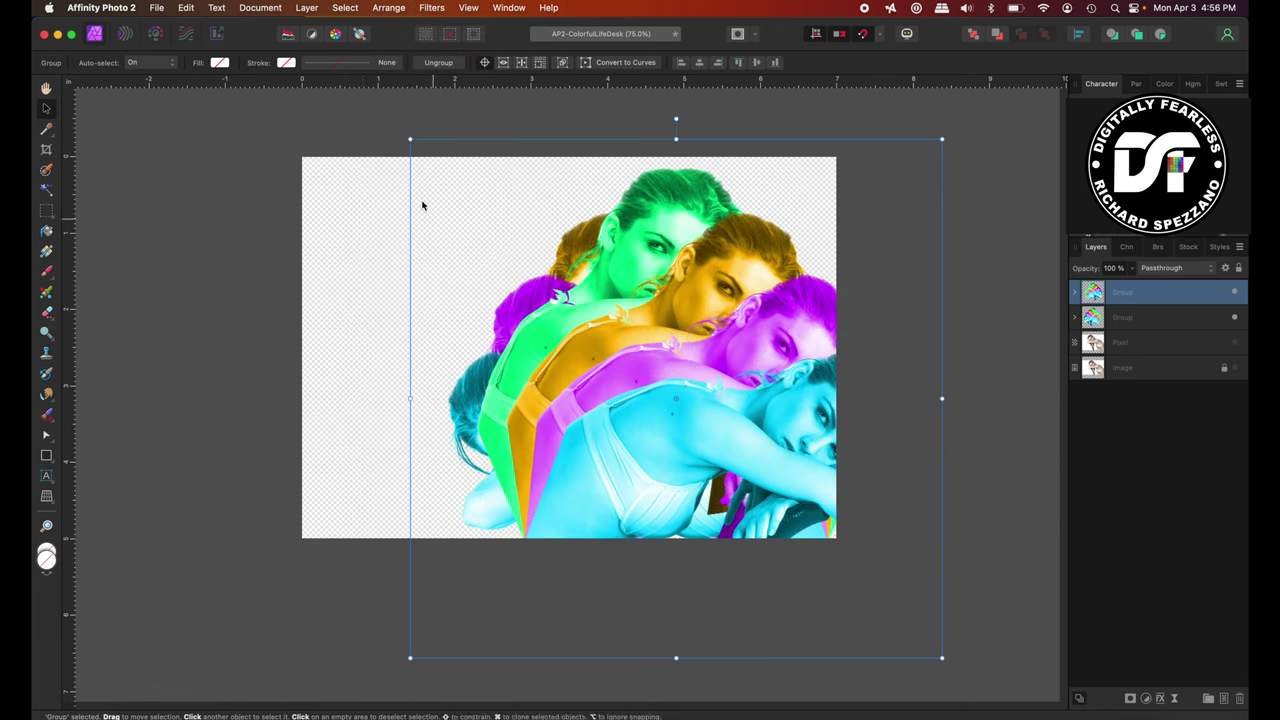
{"action": "left_click_drag", "start_coordinate": [678, 119], "coordinate": [878, 387]}
{"action": "left_click_drag", "start_coordinate": [663, 374], "coordinate": [503, 333]}
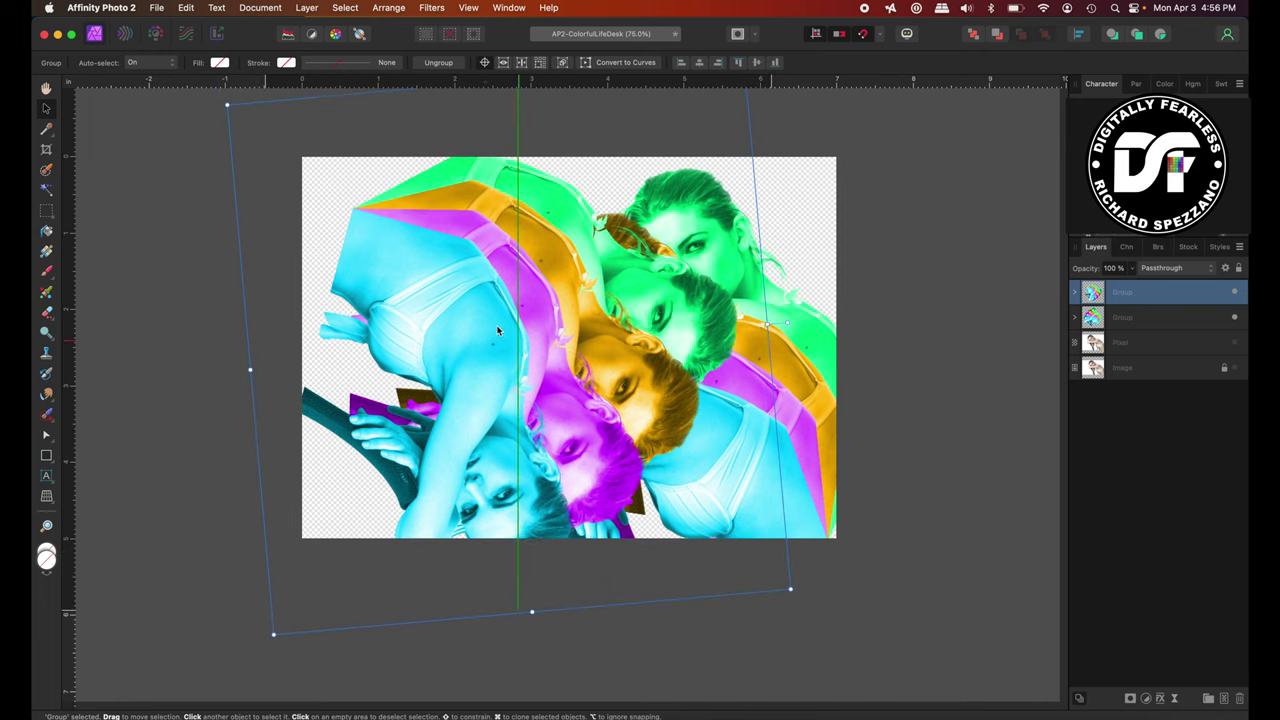
{"action": "scroll", "coordinate": [318, 352], "scroll_direction": "up", "scroll_amount": 1}
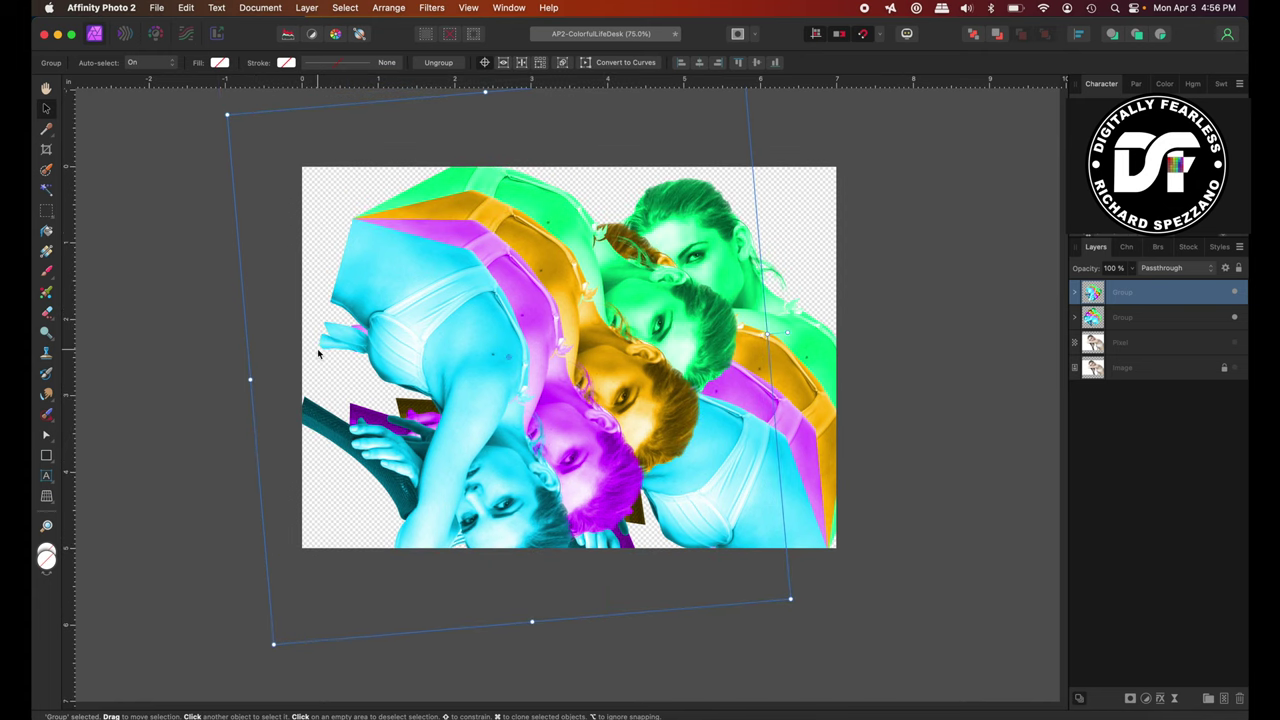
{"action": "key", "text": "super+minus"}
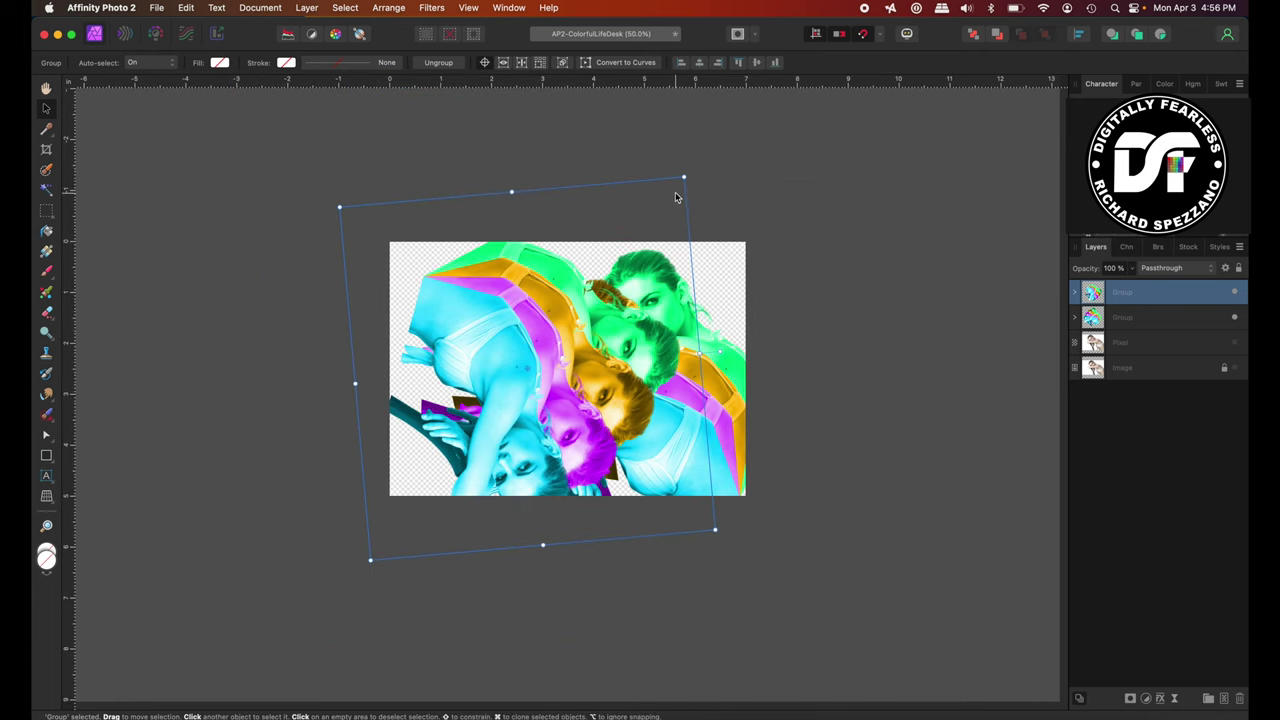
Fine-tune the group's rotation and position, then move it beneath the other group in Layers.
{"action": "left_click_drag", "start_coordinate": [684, 177], "coordinate": [718, 162]}
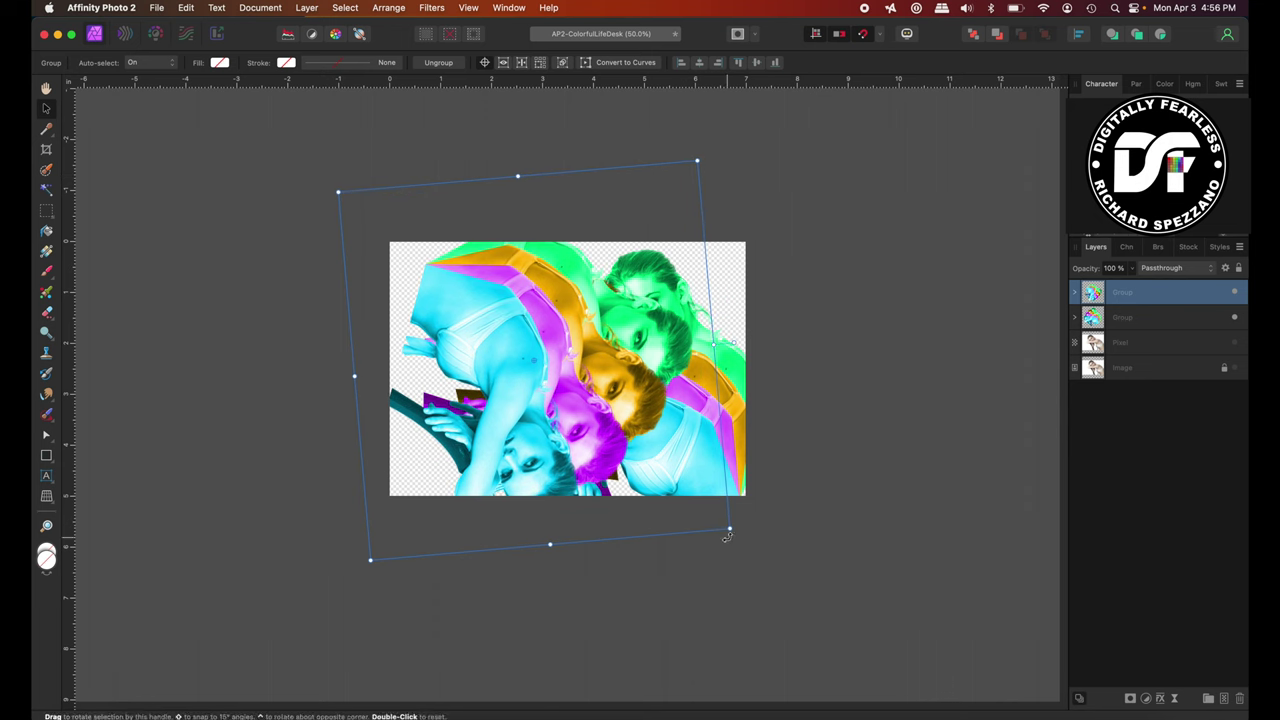
{"action": "left_click_drag", "start_coordinate": [729, 536], "coordinate": [781, 430]}
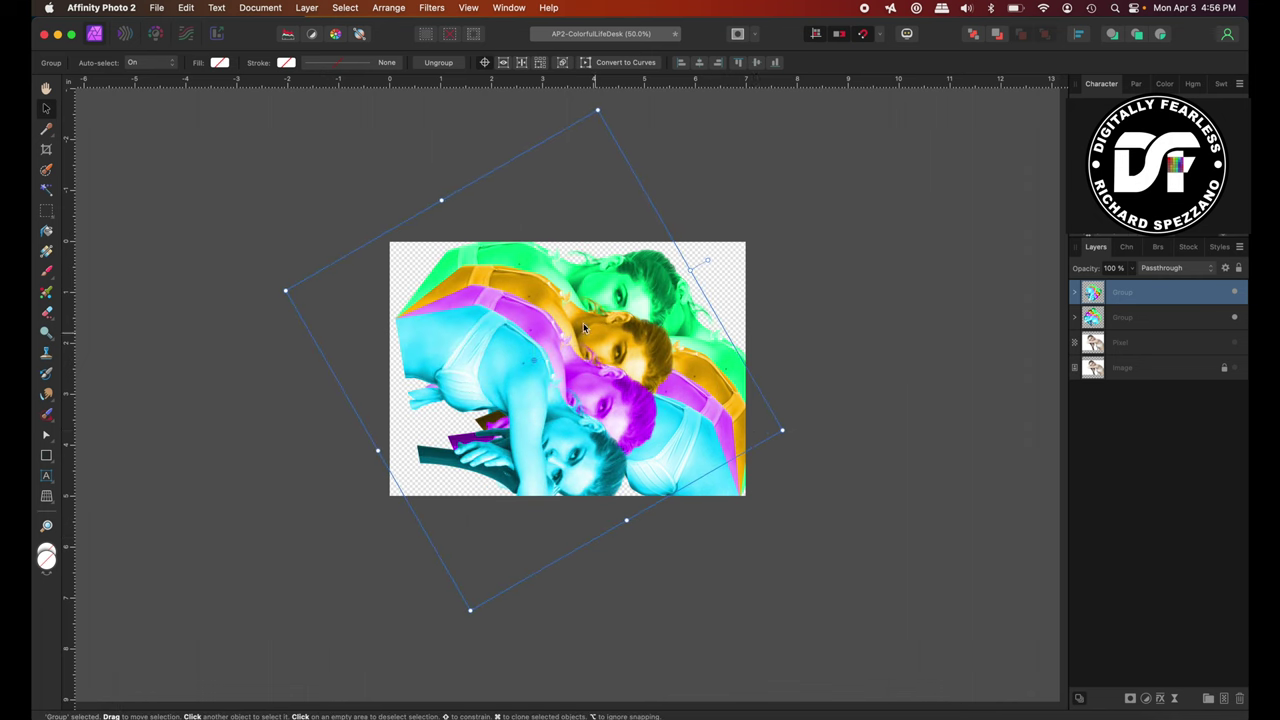
{"action": "left_click_drag", "start_coordinate": [530, 313], "coordinate": [486, 318]}
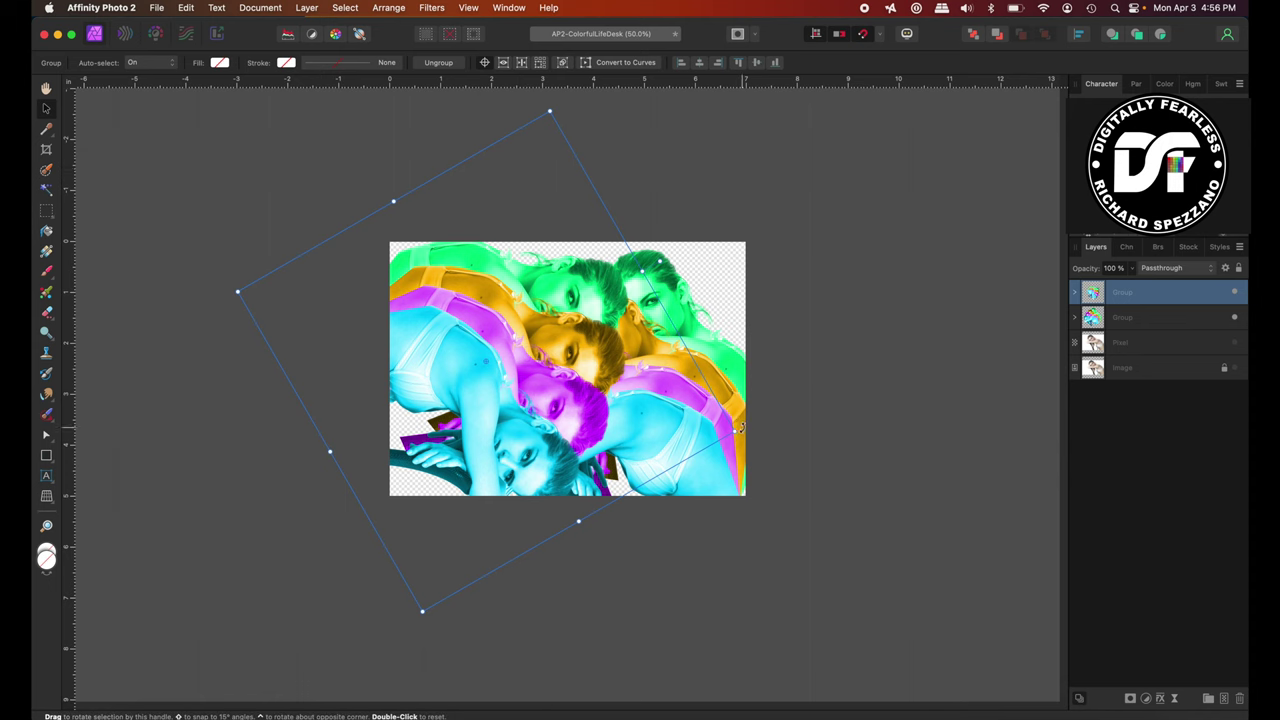
{"action": "left_click_drag", "start_coordinate": [741, 428], "coordinate": [757, 446]}
{"action": "left_click_drag", "start_coordinate": [478, 306], "coordinate": [483, 292]}
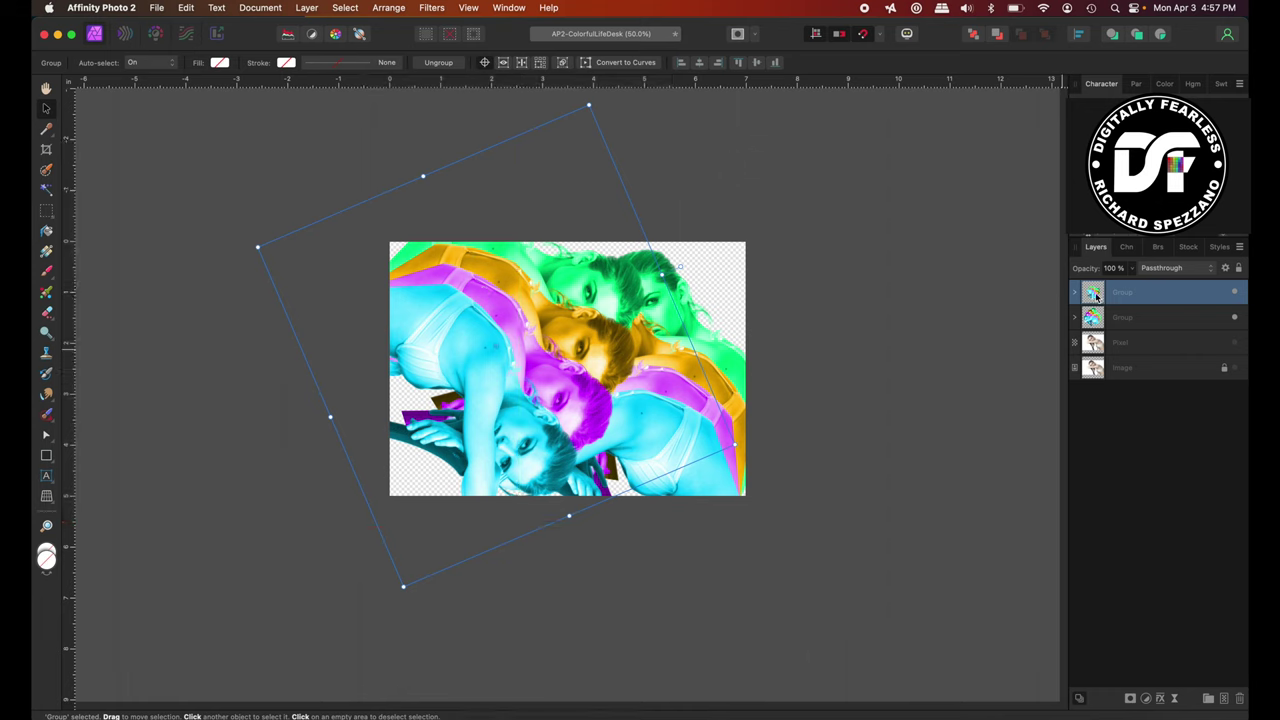
{"action": "left_click_drag", "start_coordinate": [1096, 295], "coordinate": [1094, 330]}
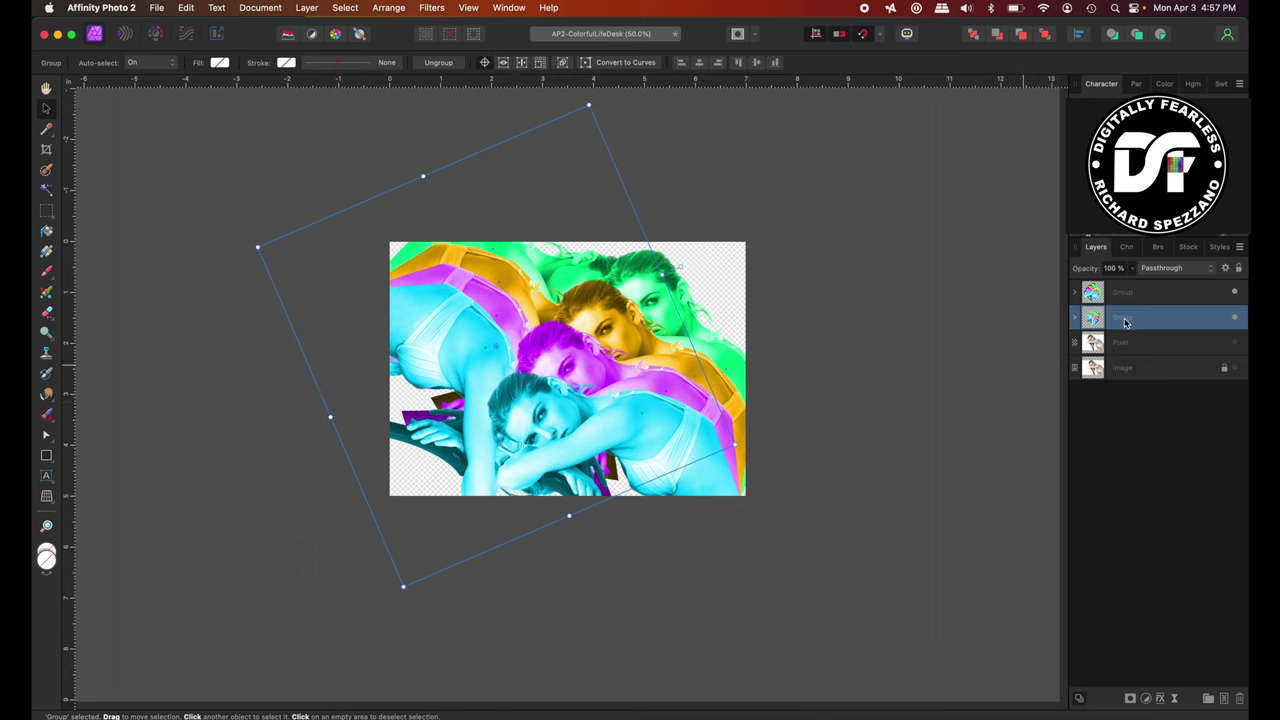
Add a live Radial Blur at an 8.6° angle to the lower group with Preserve Alpha left off.
{"action": "left_click", "coordinate": [1175, 700]}
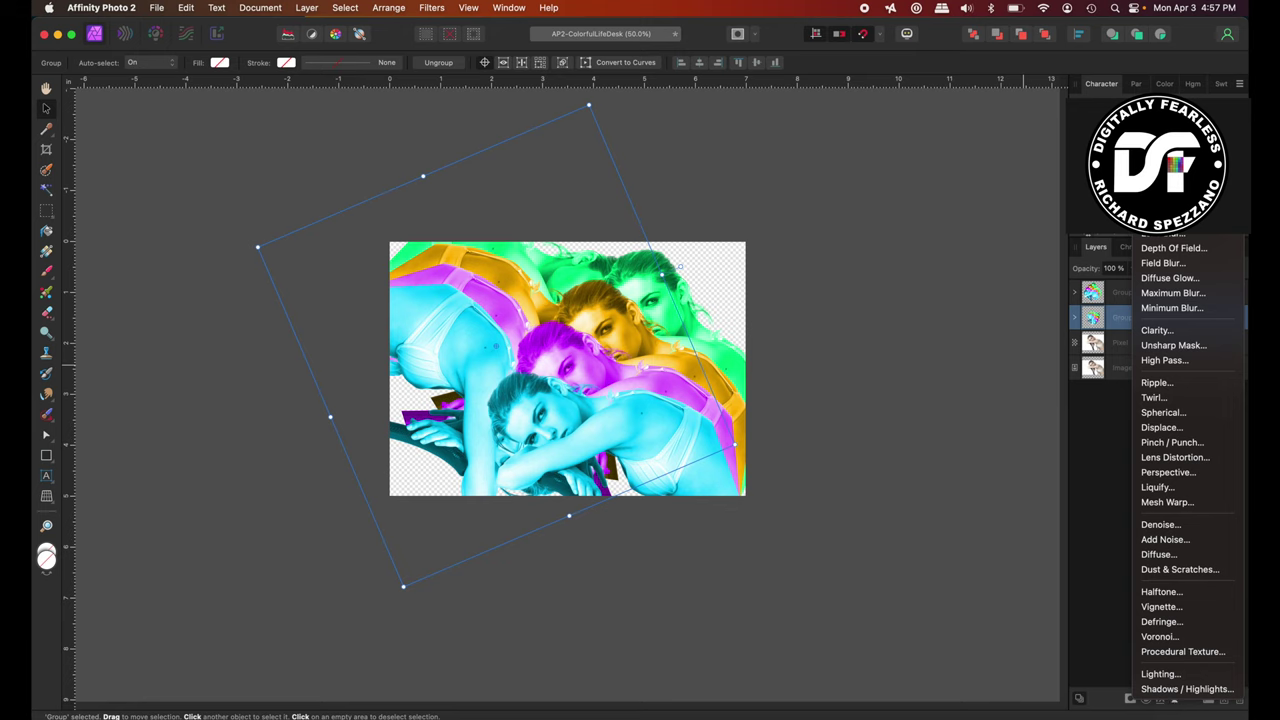
{"action": "left_click", "coordinate": [1170, 218]}
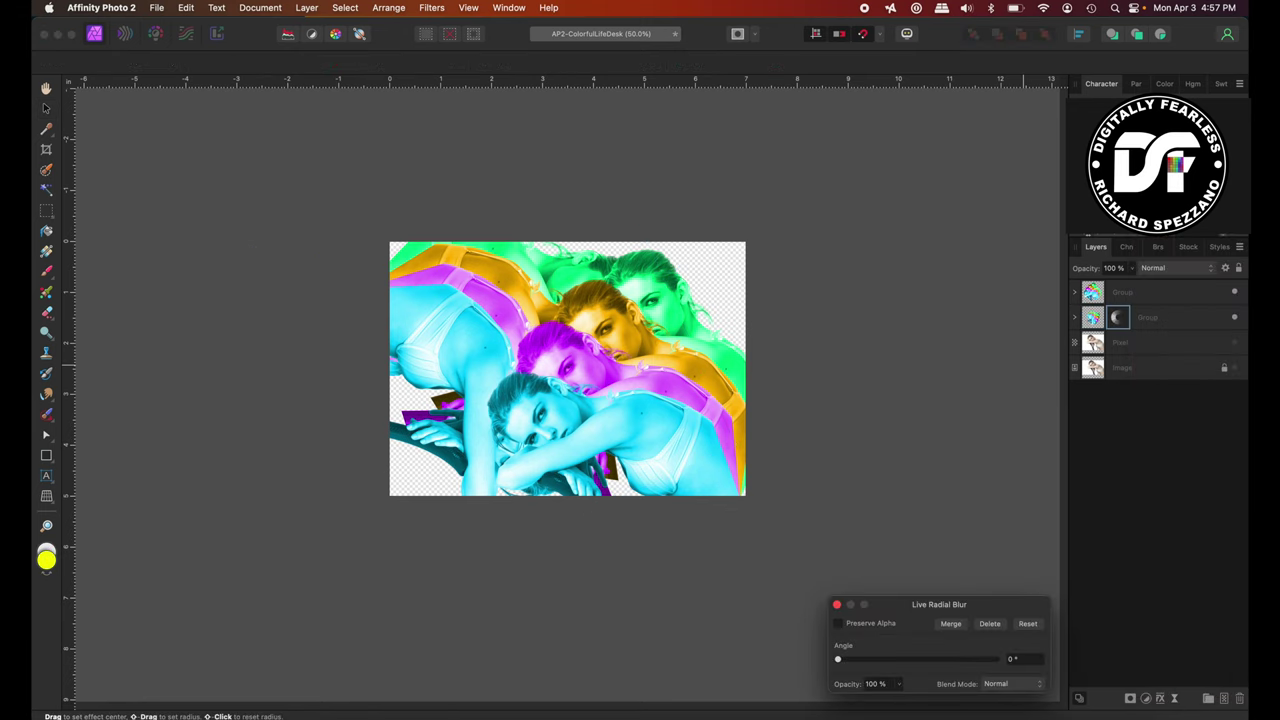
{"action": "mouse_move", "coordinate": [840, 662]}
{"action": "left_mouse_down"}
{"action": "mouse_move", "coordinate": [1020, 663]}
{"action": "mouse_move", "coordinate": [845, 665]}
{"action": "mouse_move", "coordinate": [876, 664]}
{"action": "left_mouse_up"}
{"action": "left_click", "coordinate": [839, 624]}
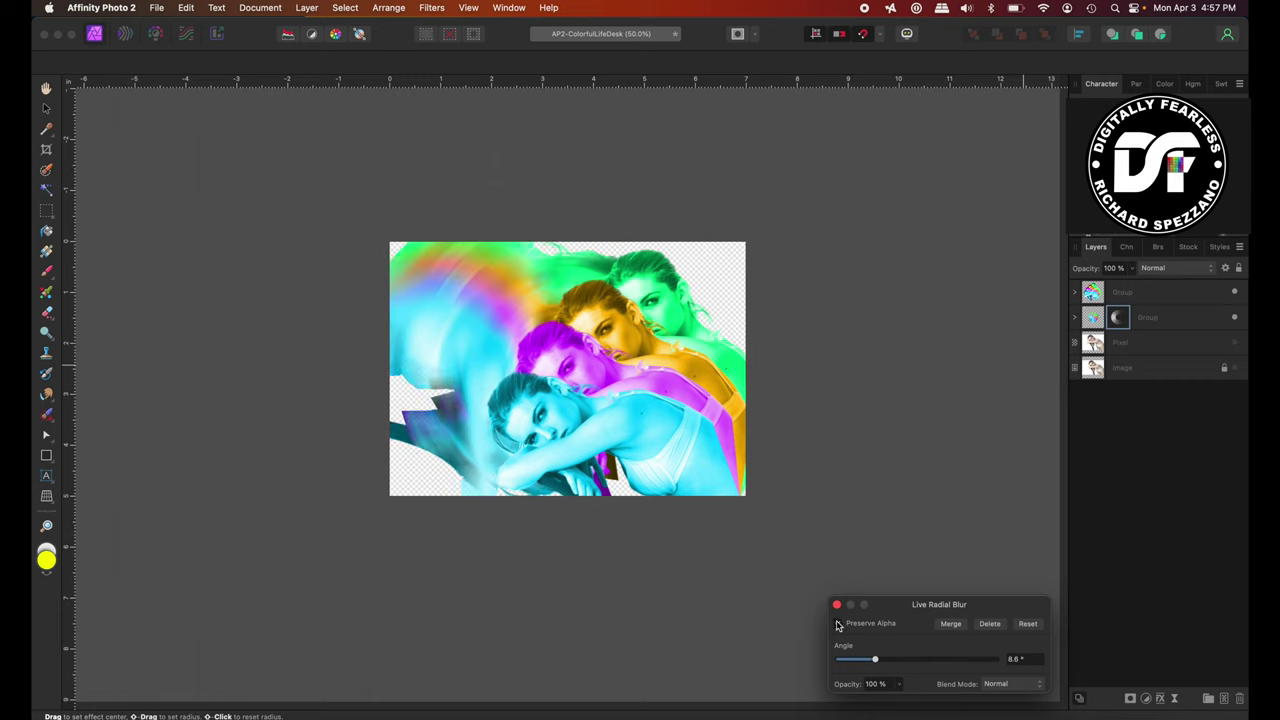
{"action": "left_click", "coordinate": [839, 624]}
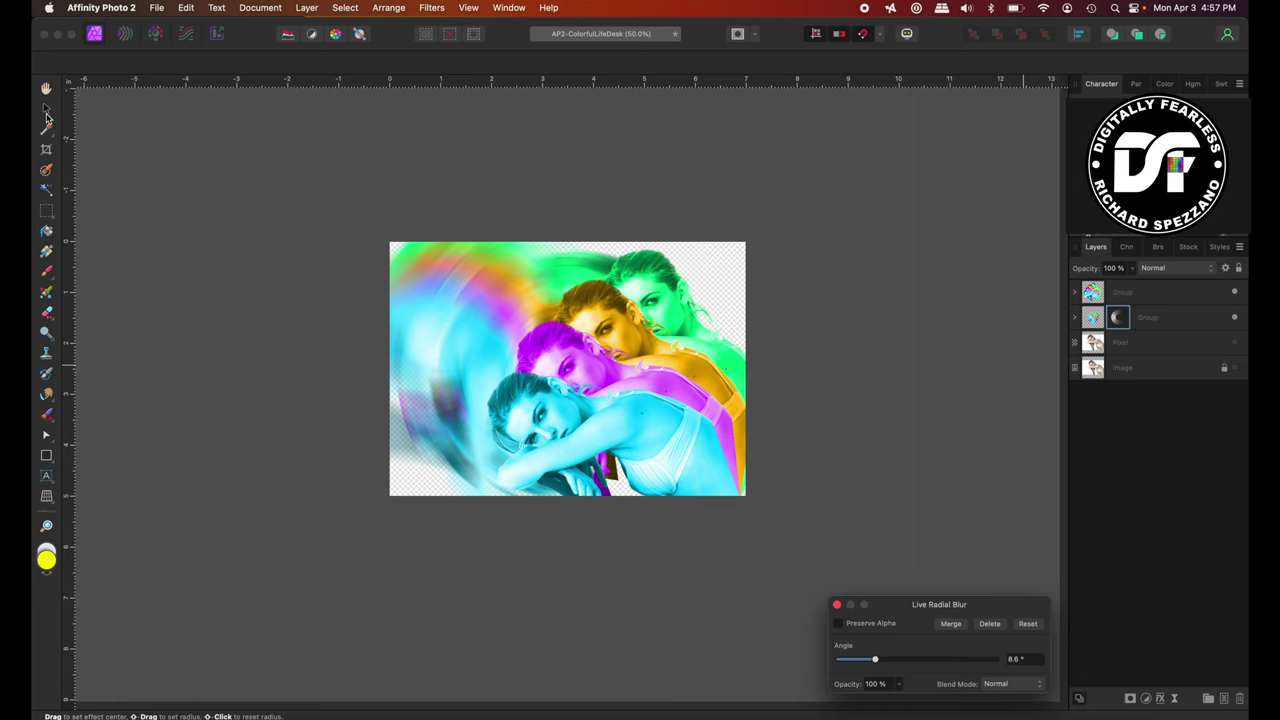
{"action": "left_click", "coordinate": [46, 112]}
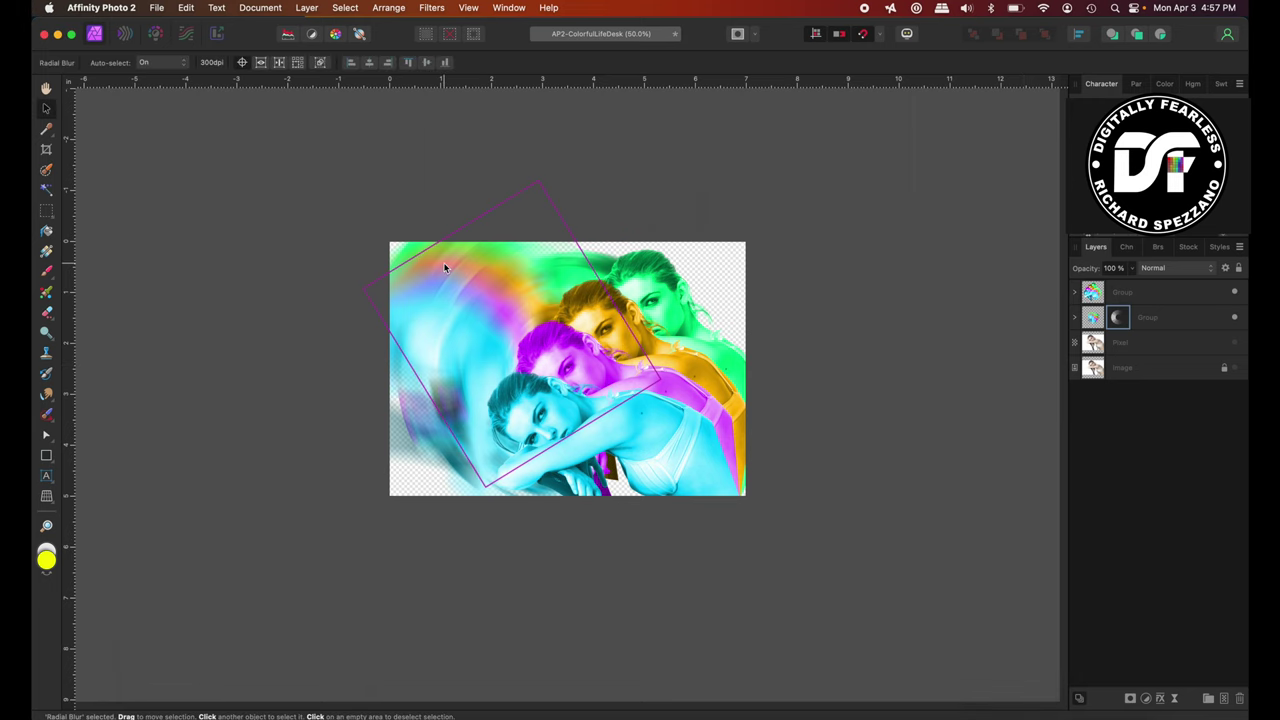
Rotate and scale the blurred Group beyond the canvas edges so the swirl fills the background, viewed at 75%.
{"action": "key", "text": "super+minus"}
{"action": "key", "text": "super+minus"}
{"action": "key", "text": "super+minus"}
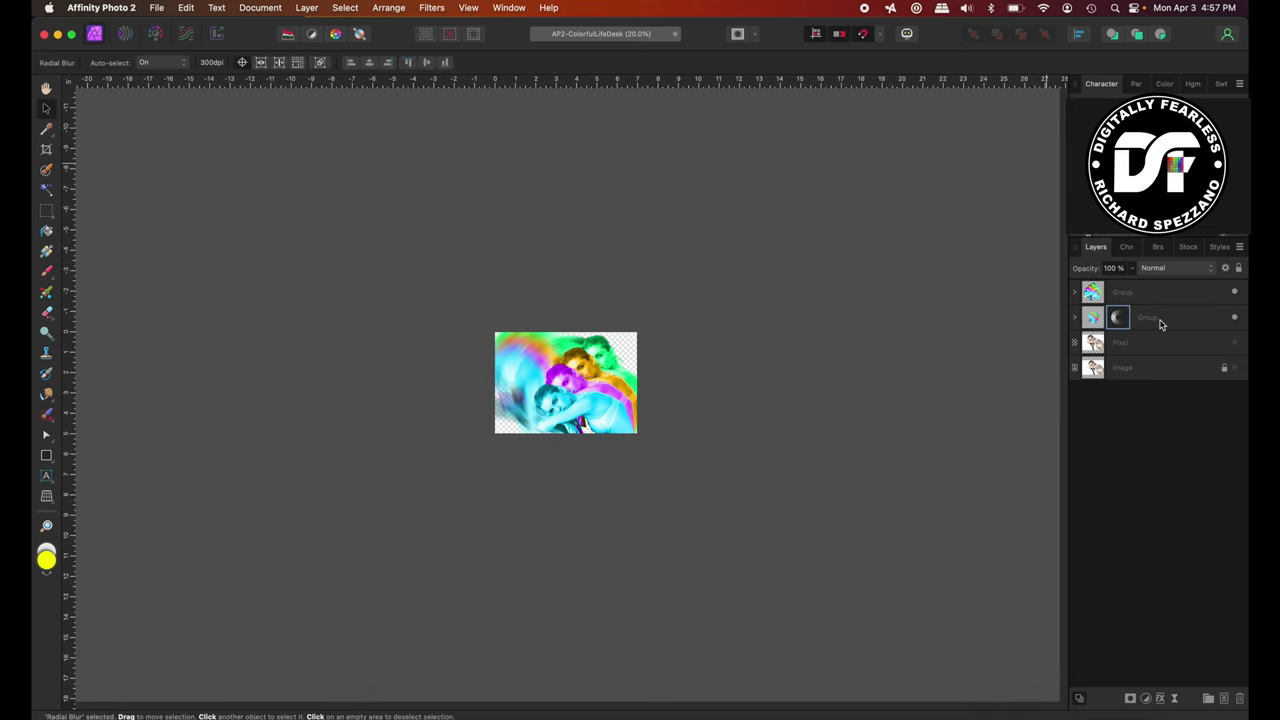
{"action": "left_click", "coordinate": [1092, 320]}
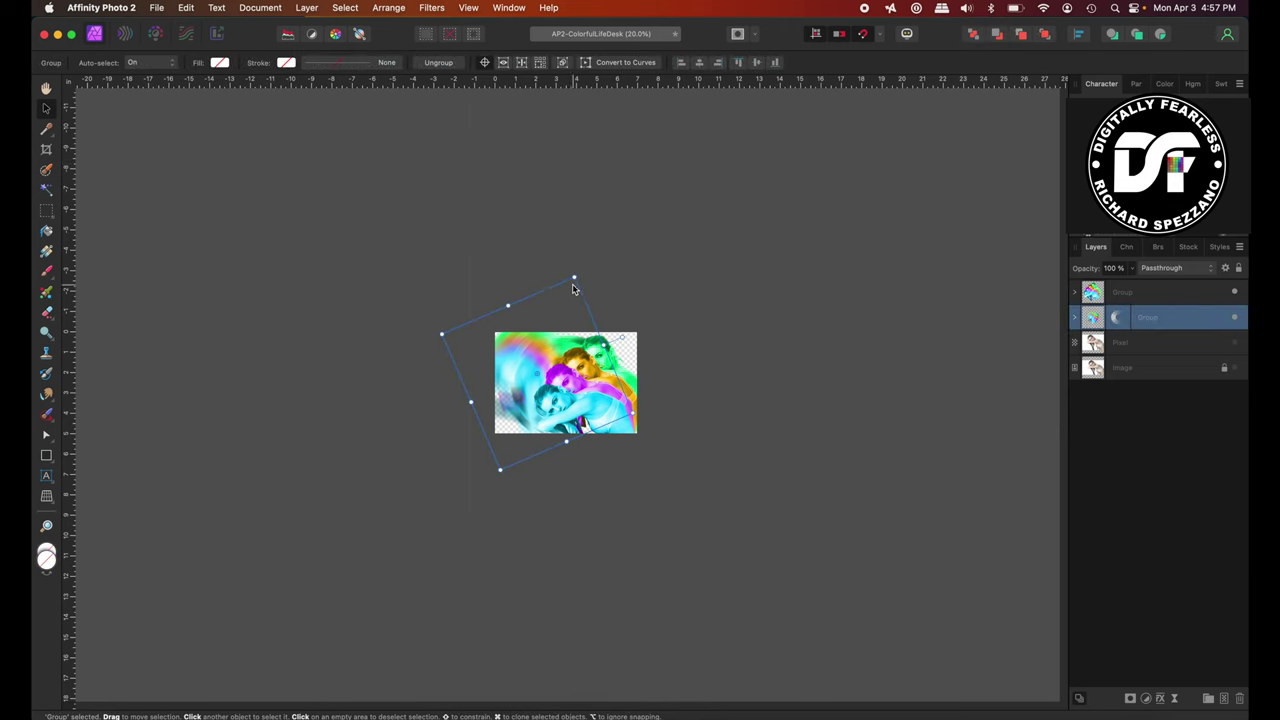
{"action": "left_click_drag", "start_coordinate": [574, 278], "coordinate": [586, 246]}
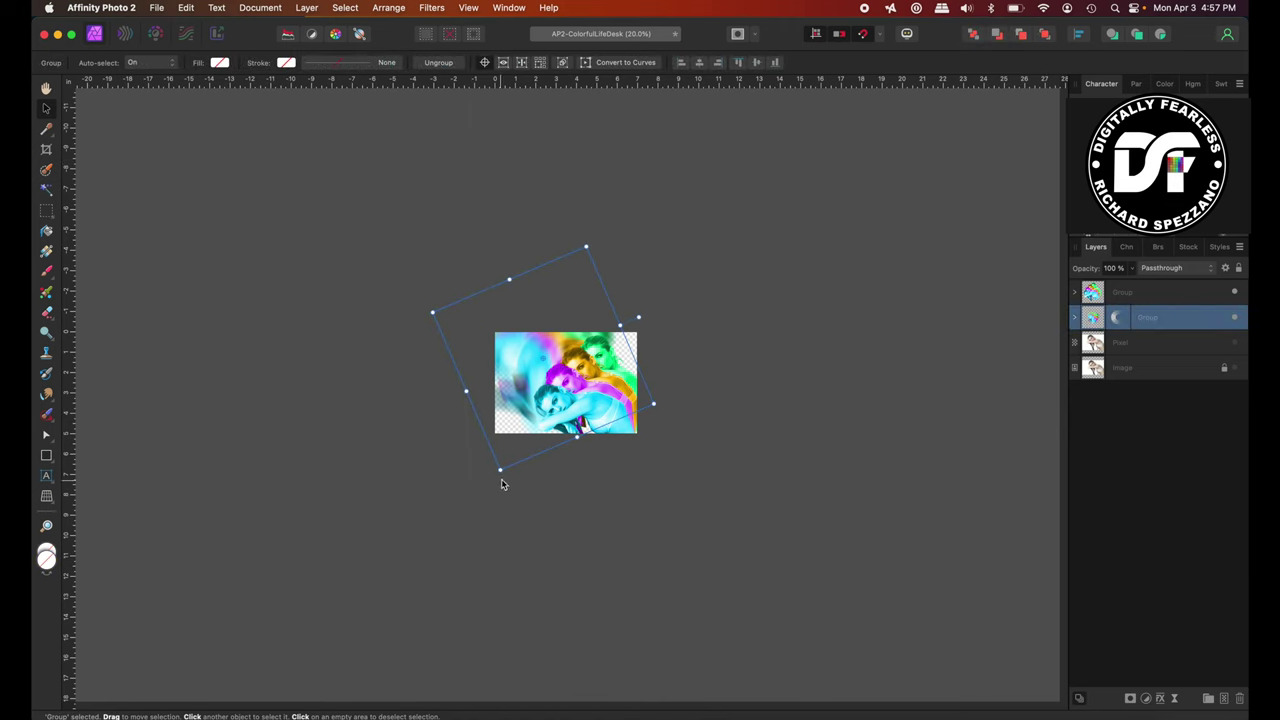
{"action": "left_click_drag", "start_coordinate": [500, 469], "coordinate": [488, 500]}
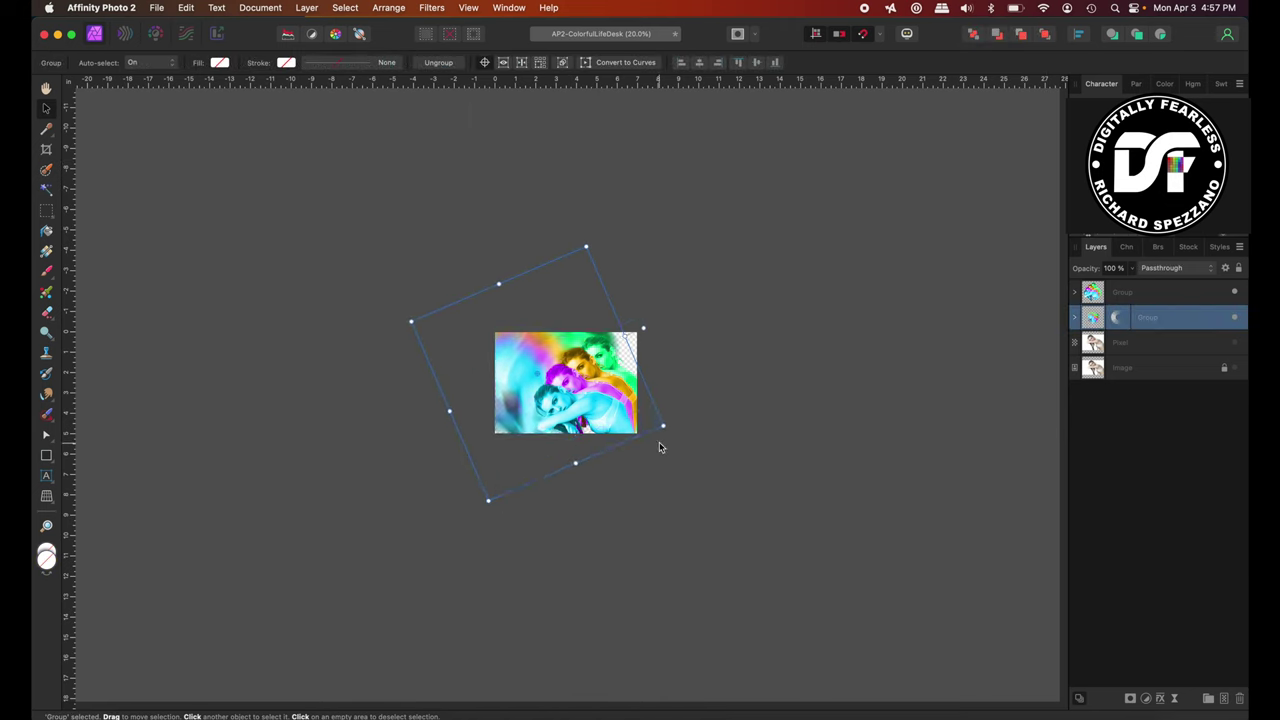
{"action": "left_click_drag", "start_coordinate": [663, 426], "coordinate": [697, 439]}
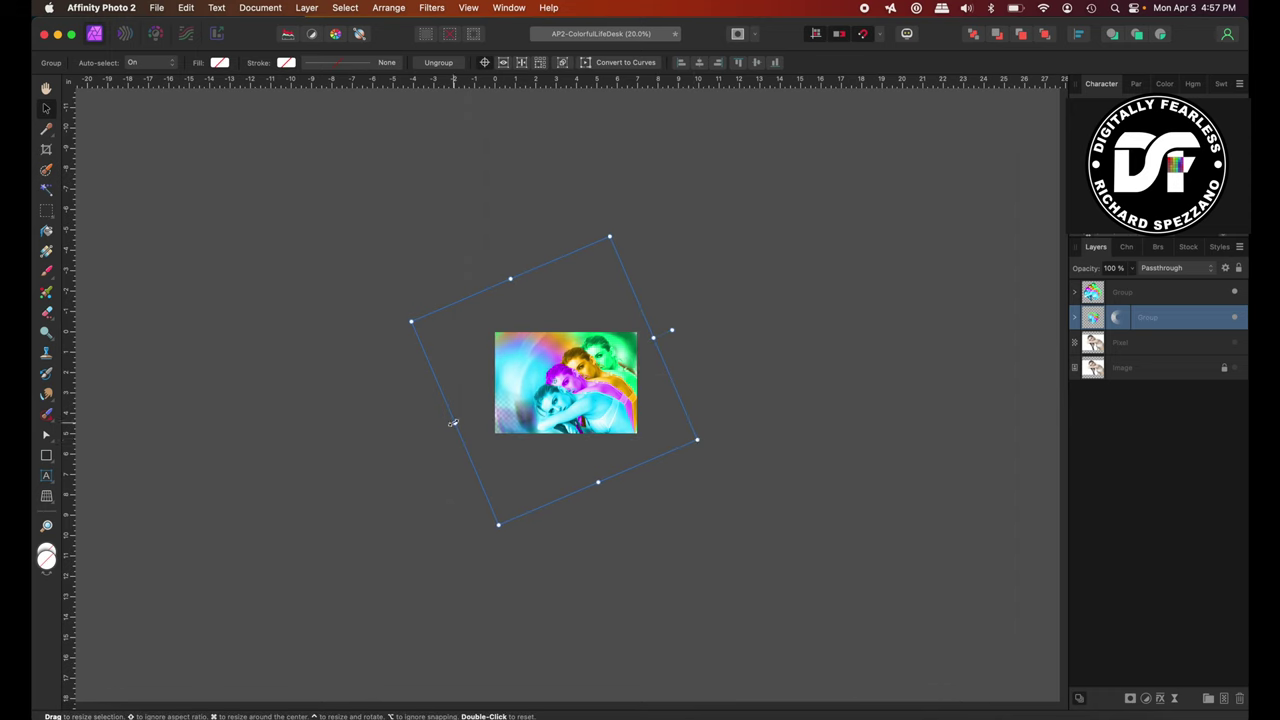
{"action": "left_click_drag", "start_coordinate": [441, 430], "coordinate": [443, 428]}
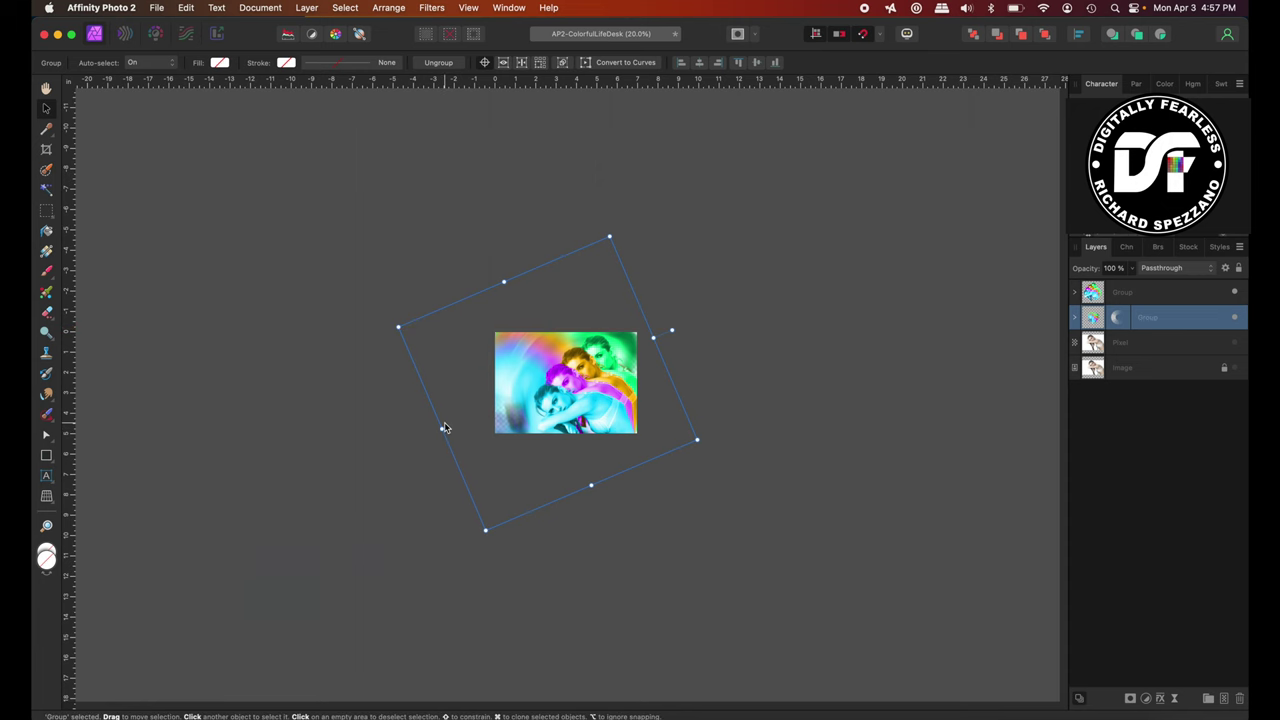
{"action": "key", "text": "super+0"}
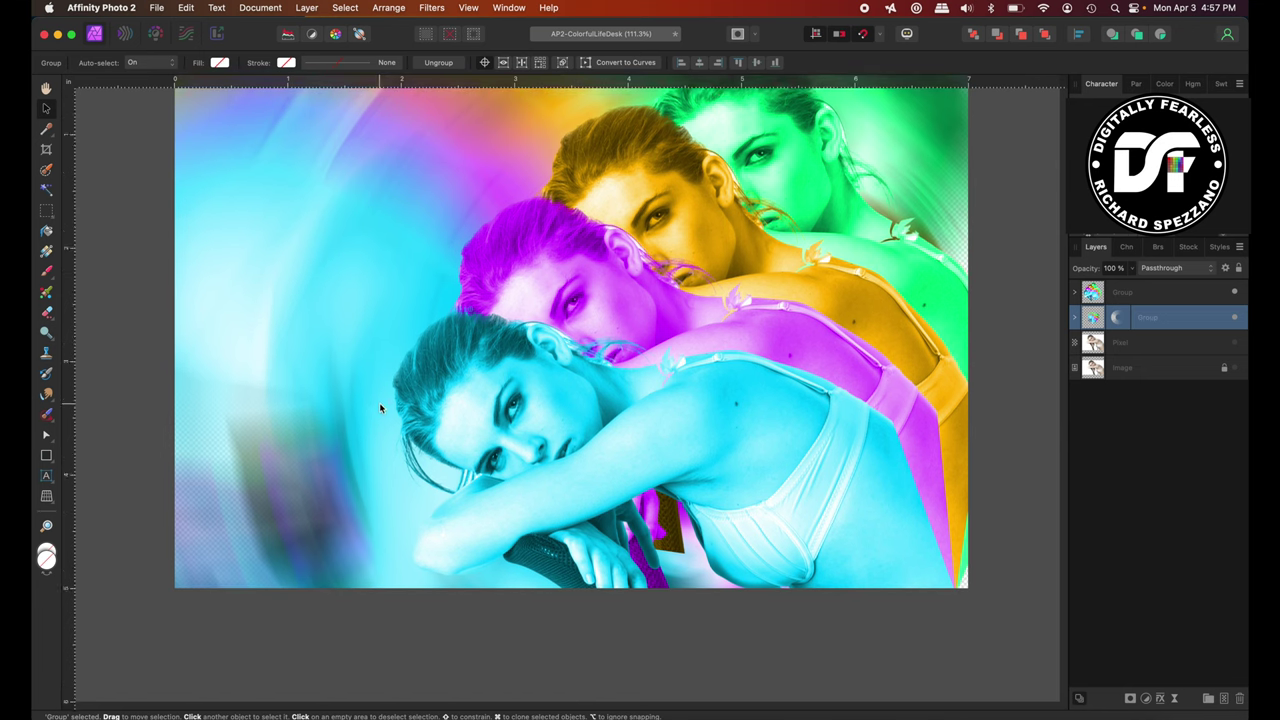
{"action": "key", "text": "super+minus"}
{"action": "key", "text": "super+minus"}
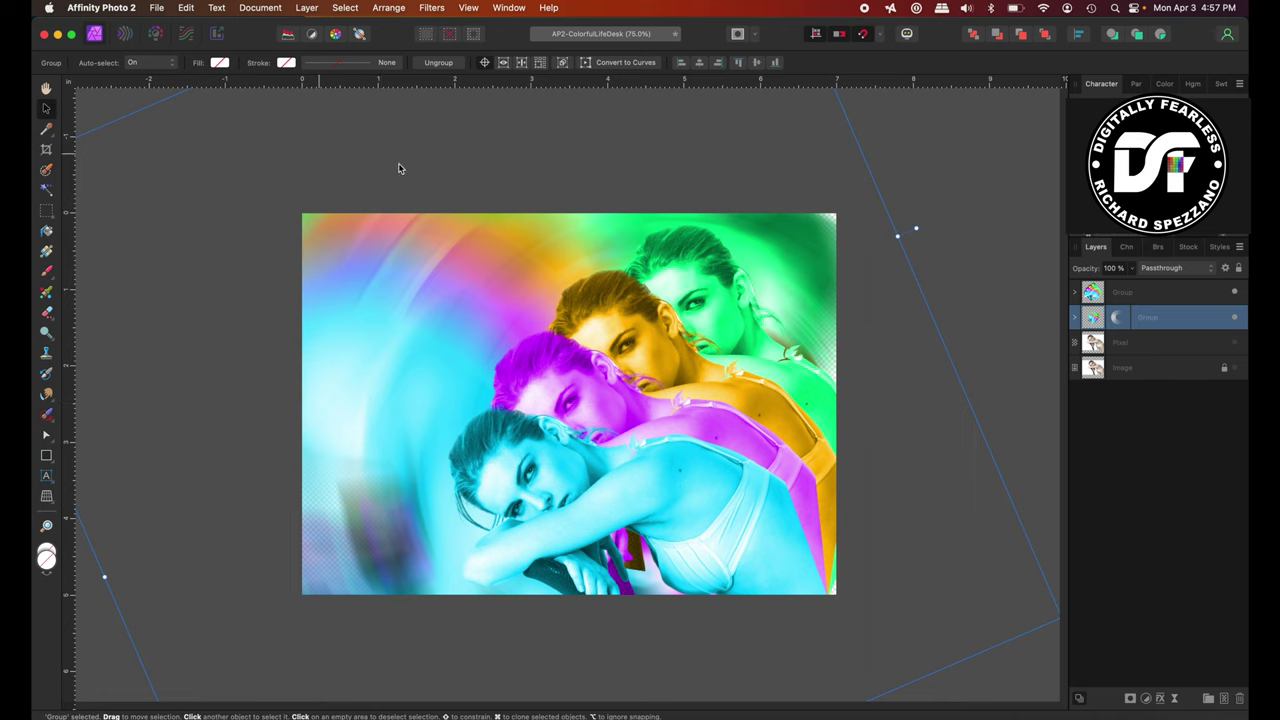
{"action": "left_click", "coordinate": [942, 150]}
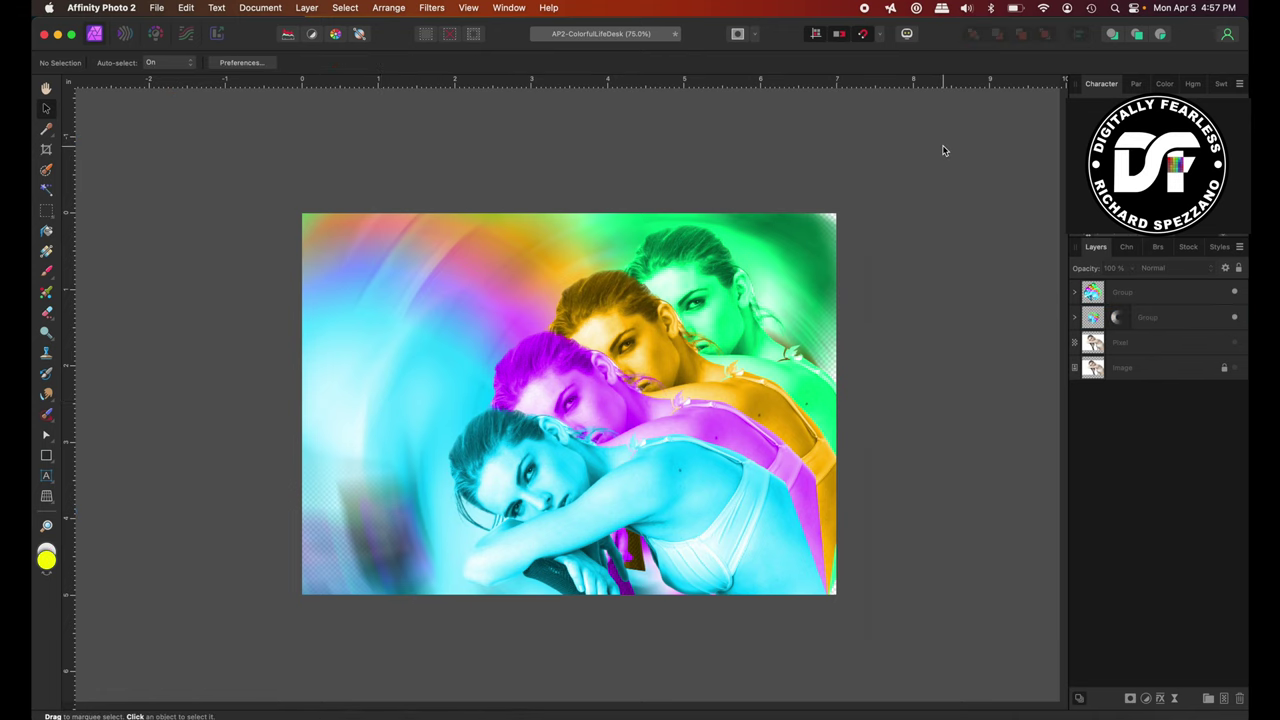
Set the cyan and magenta portrait layers in the top group to 80% opacity.
{"action": "left_click", "coordinate": [1076, 292]}
{"action": "left_click", "coordinate": [1097, 317]}
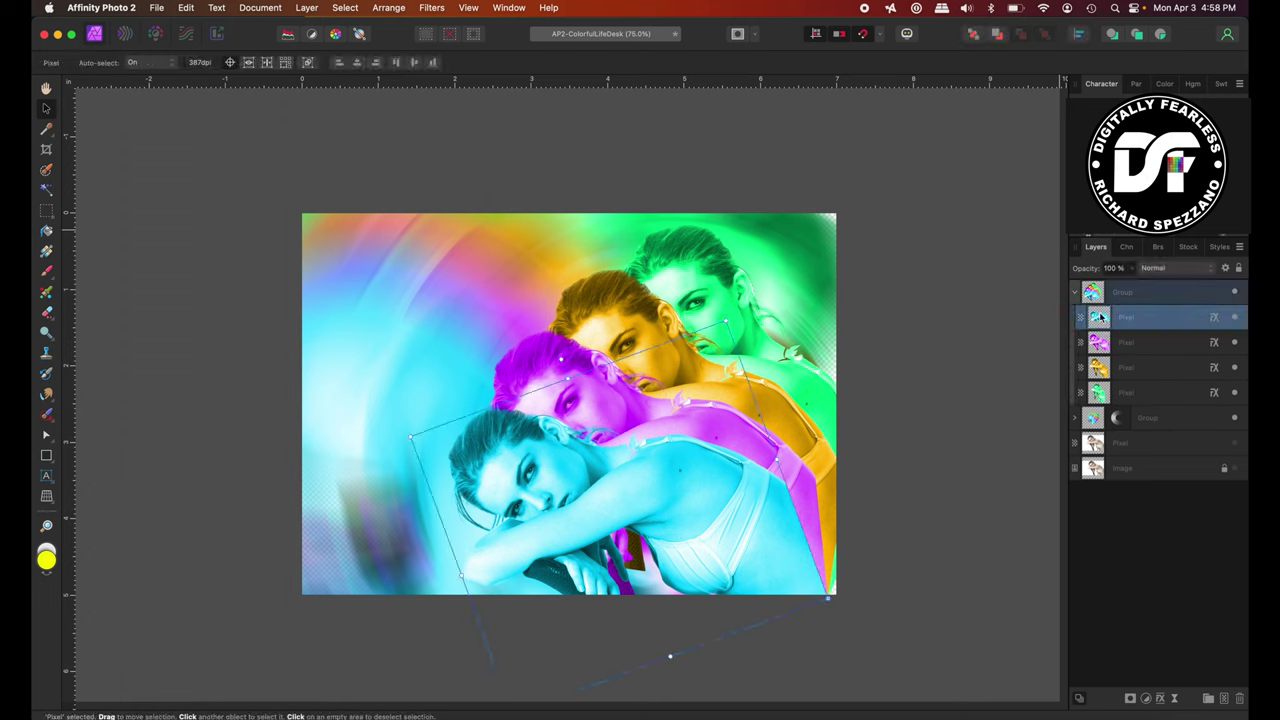
{"action": "left_click_drag", "start_coordinate": [1092, 272], "coordinate": [1083, 273]}
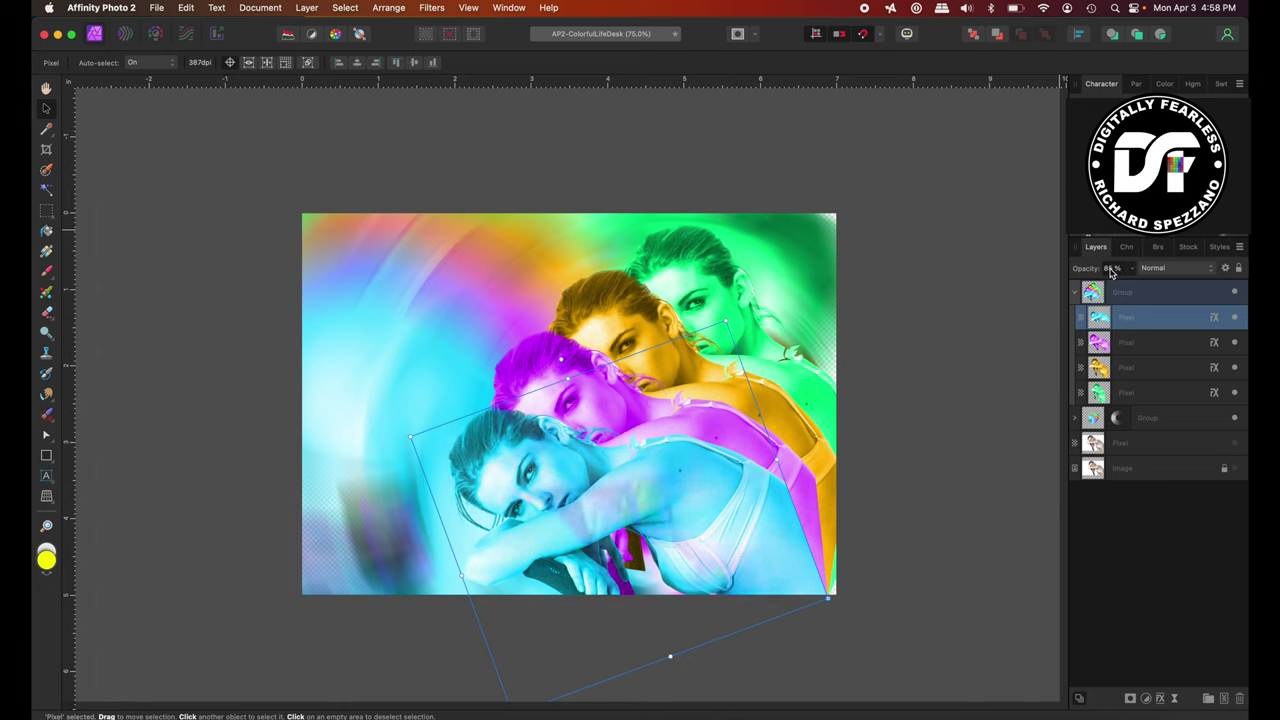
{"action": "left_click", "coordinate": [1111, 269]}
{"action": "type", "text": "8"}
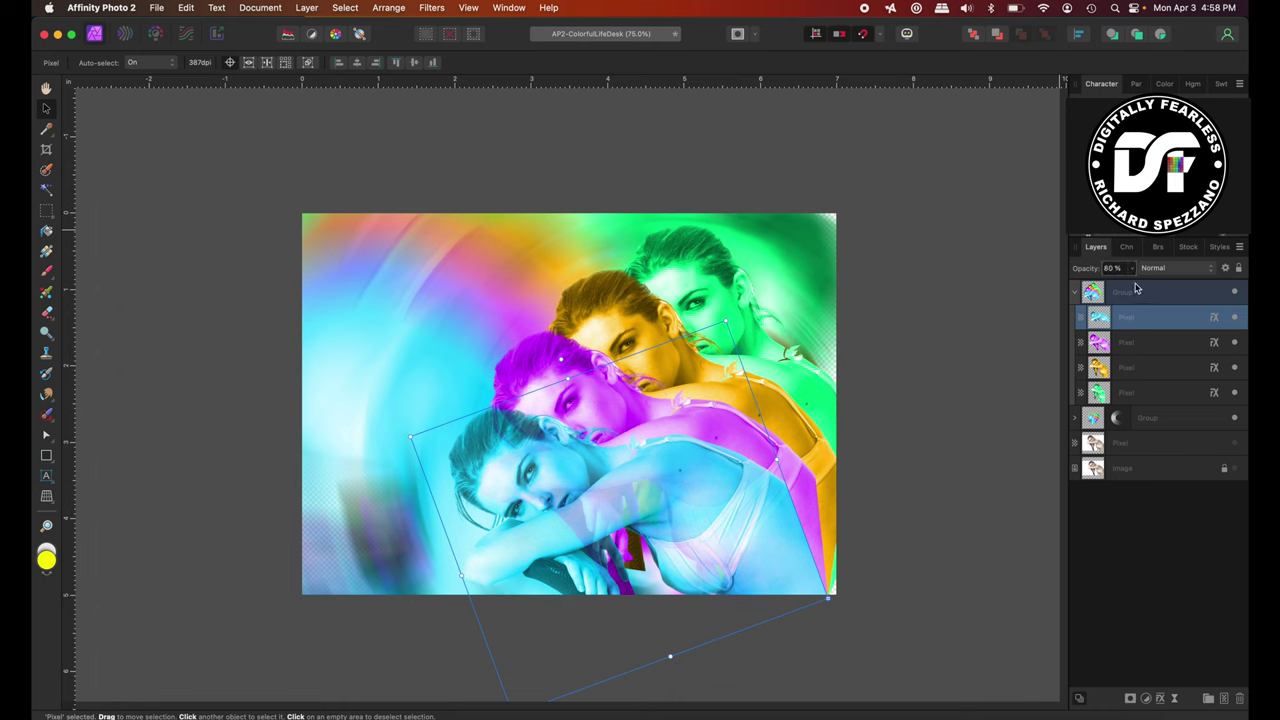
{"action": "left_click", "coordinate": [1113, 342]}
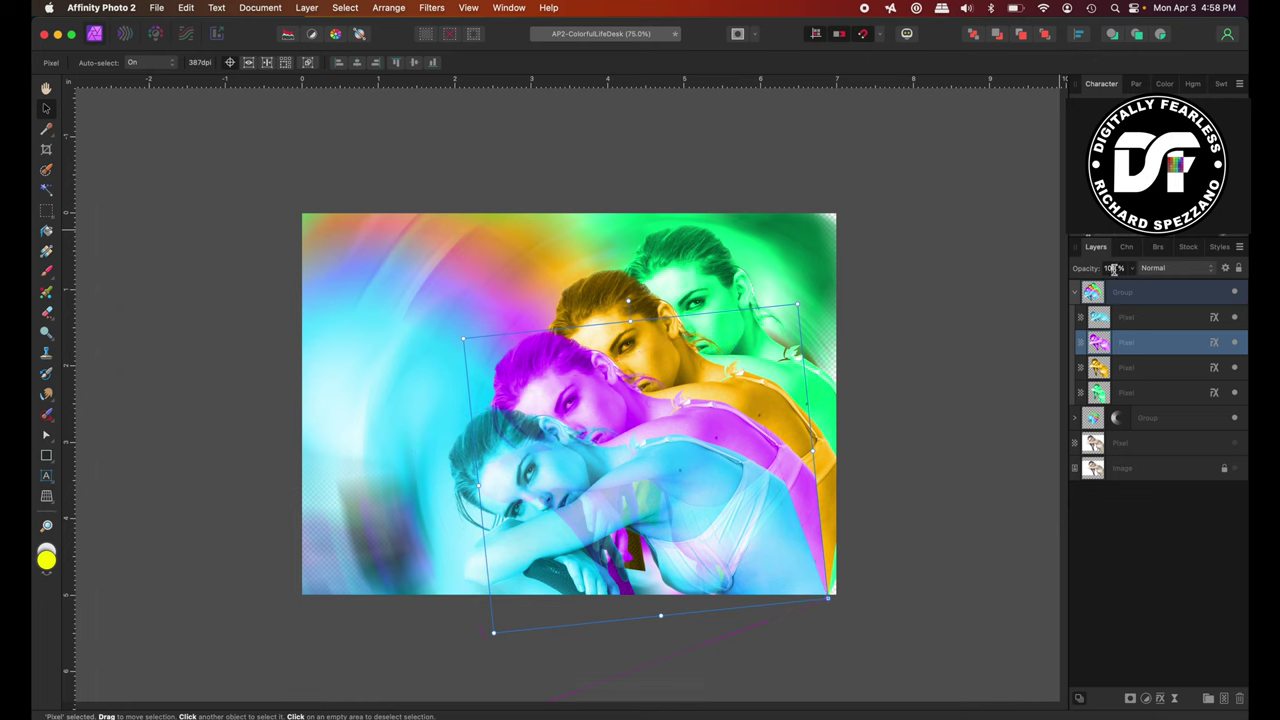
{"action": "type", "text": "80"}
{"action": "key", "text": "Return"}
Set the yellow and green portrait layers to 80% opacity, then collapse the group.
{"action": "left_click", "coordinate": [1097, 367]}
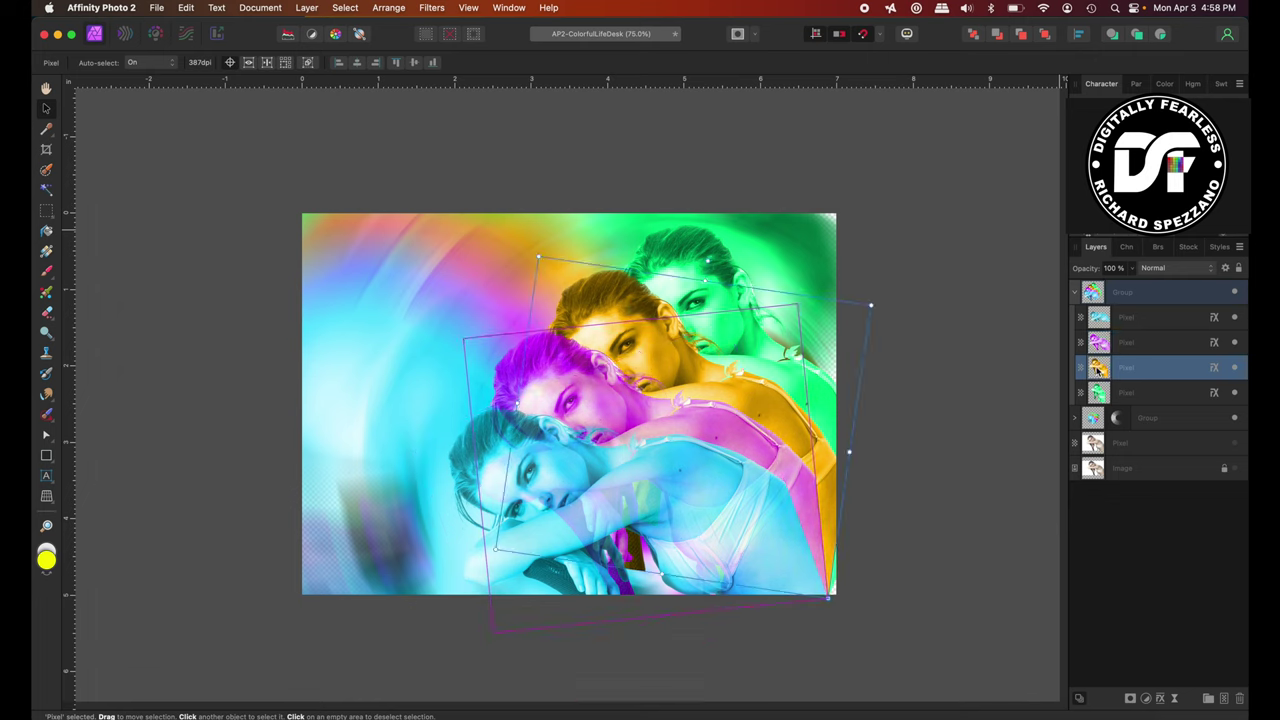
{"action": "left_click", "coordinate": [1113, 268]}
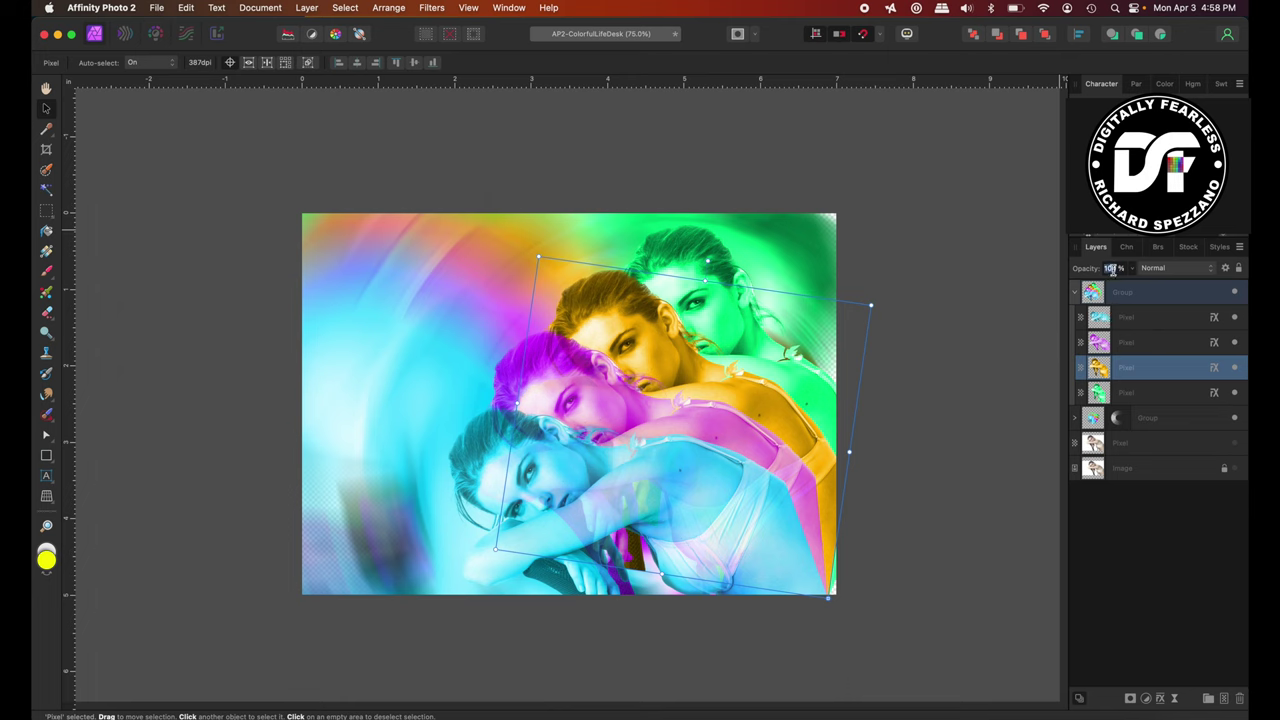
{"action": "type", "text": "80"}
{"action": "key", "text": "Return"}
{"action": "left_click", "coordinate": [1095, 393]}
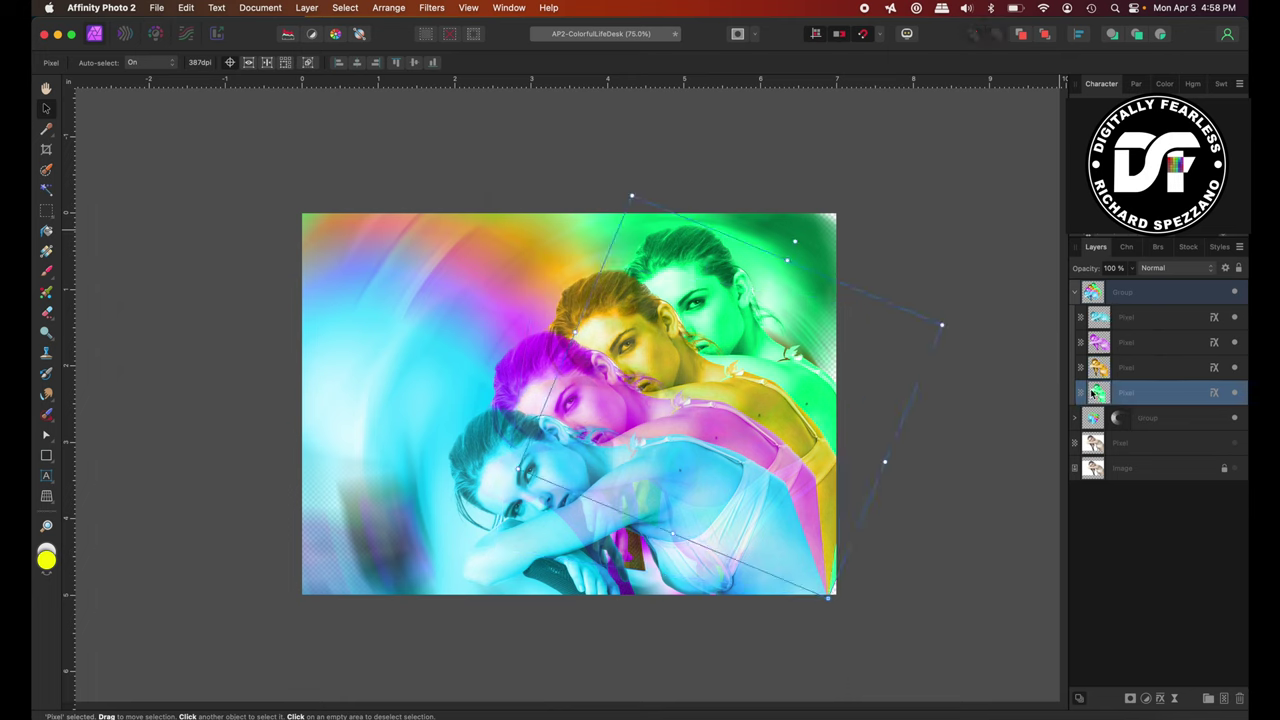
{"action": "left_click", "coordinate": [1109, 271]}
{"action": "type", "text": "80"}
{"action": "key", "text": "Return"}
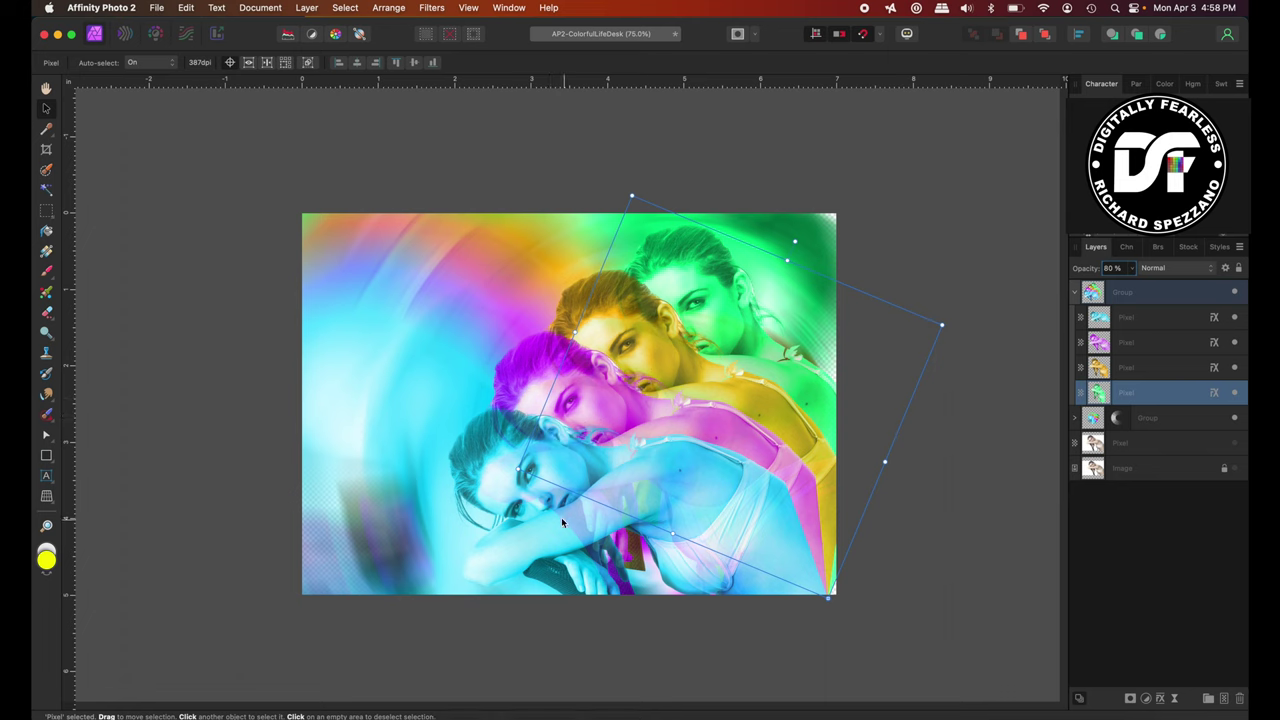
{"action": "left_click", "coordinate": [149, 230]}
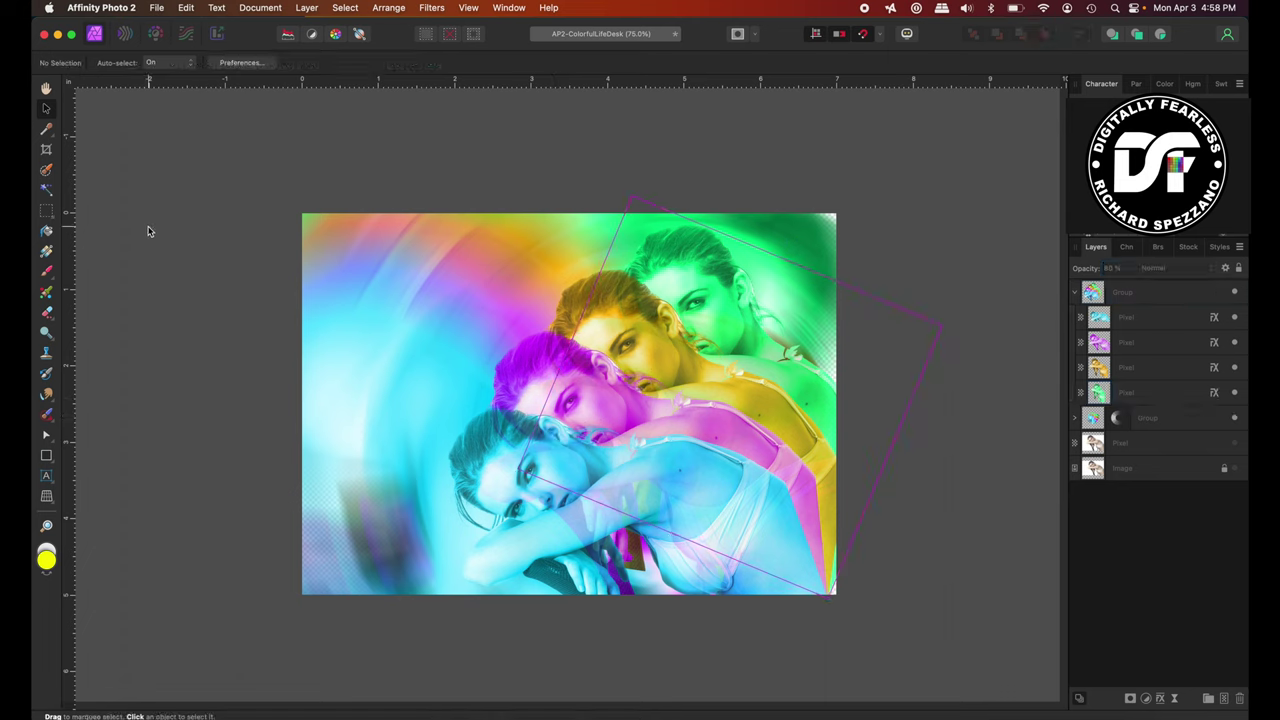
{"action": "left_click", "coordinate": [1074, 293]}
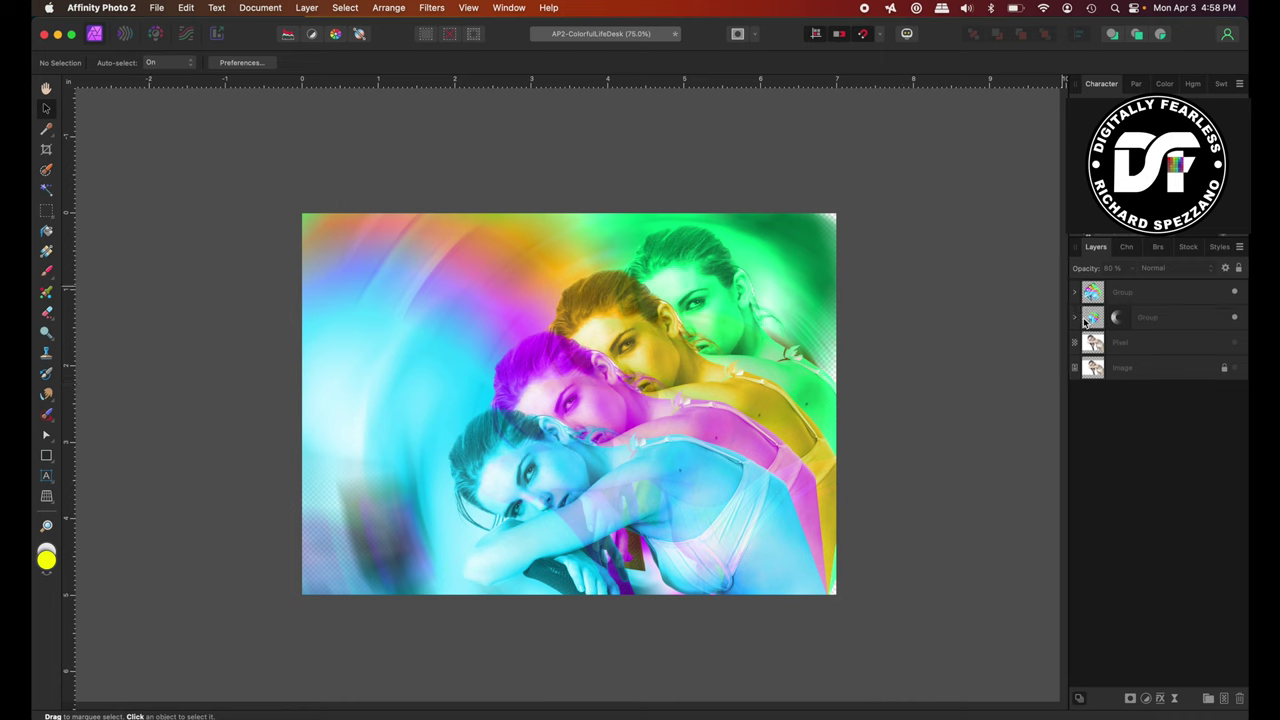
Add a Curves adjustment to the radial-blurred background group.
{"action": "left_click", "coordinate": [1093, 318]}
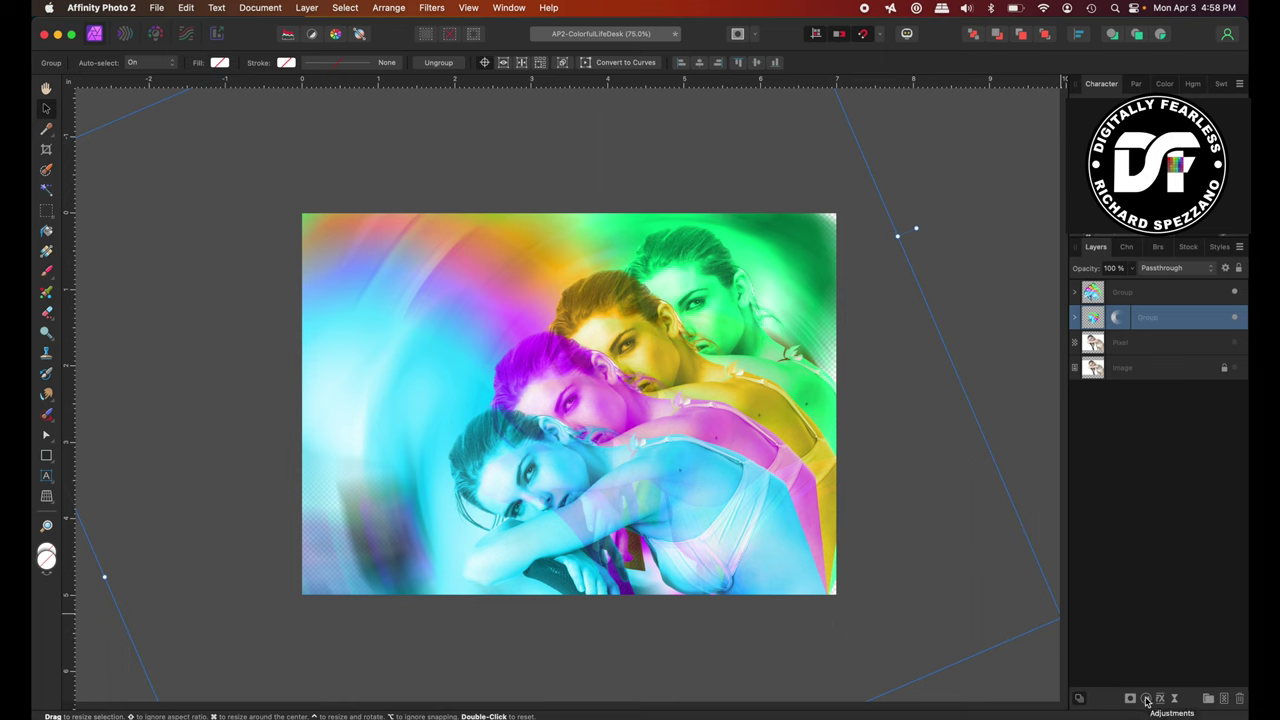
{"action": "left_click", "coordinate": [1147, 699]}
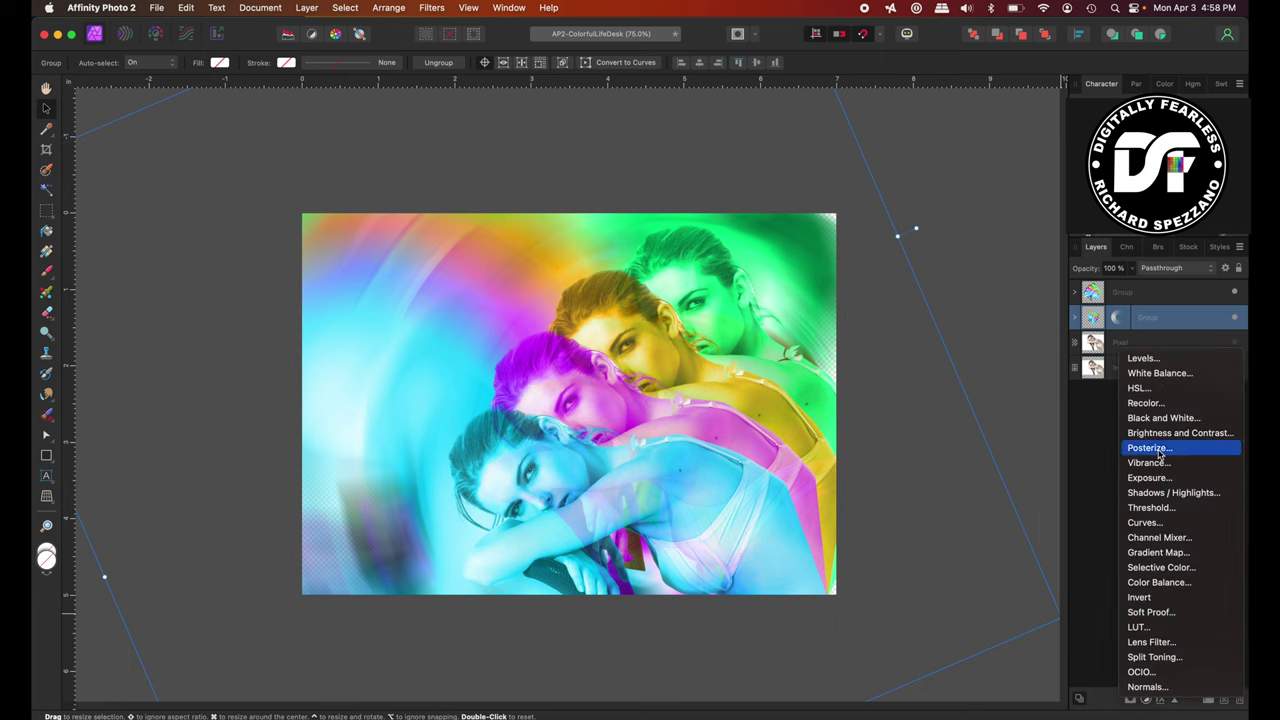
{"action": "left_click", "coordinate": [1145, 522]}
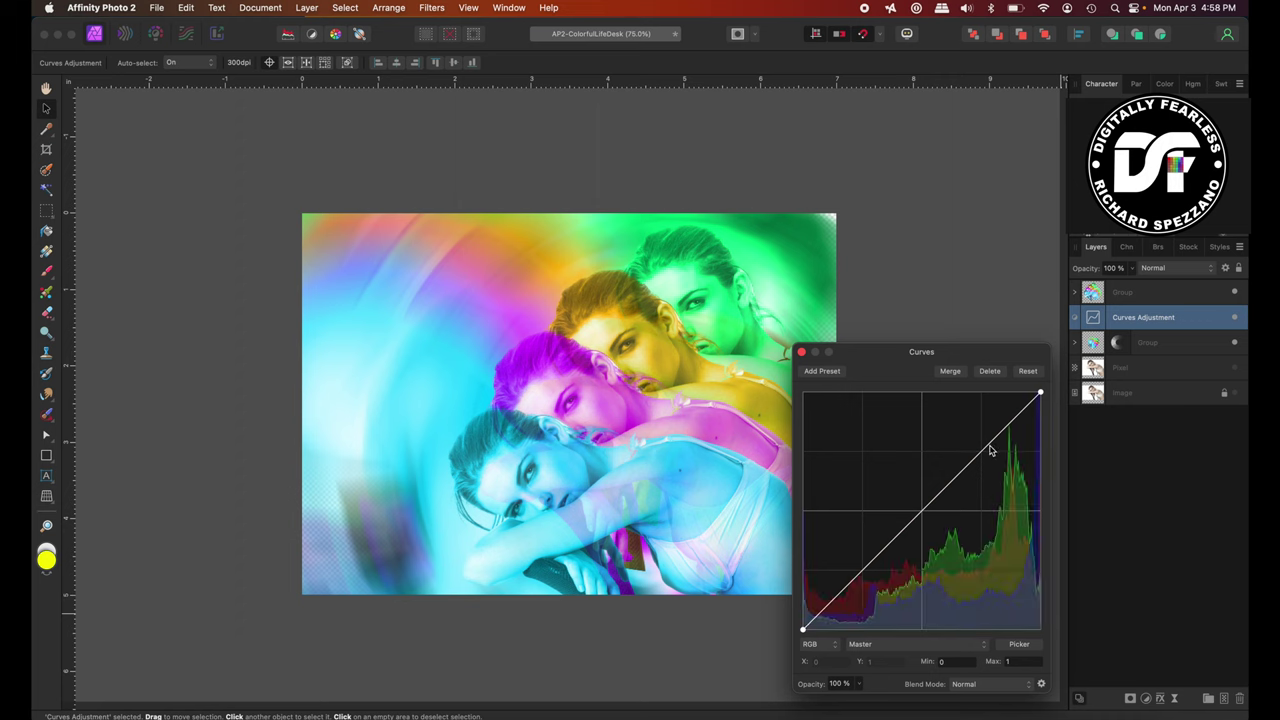
Bend the curve into an S-shape, darkening shadows and lifting highlights for stronger contrast.
{"action": "mouse_move", "coordinate": [986, 452]}
{"action": "left_mouse_down"}
{"action": "mouse_move", "coordinate": [981, 428]}
{"action": "mouse_move", "coordinate": [987, 452]}
{"action": "left_mouse_up"}
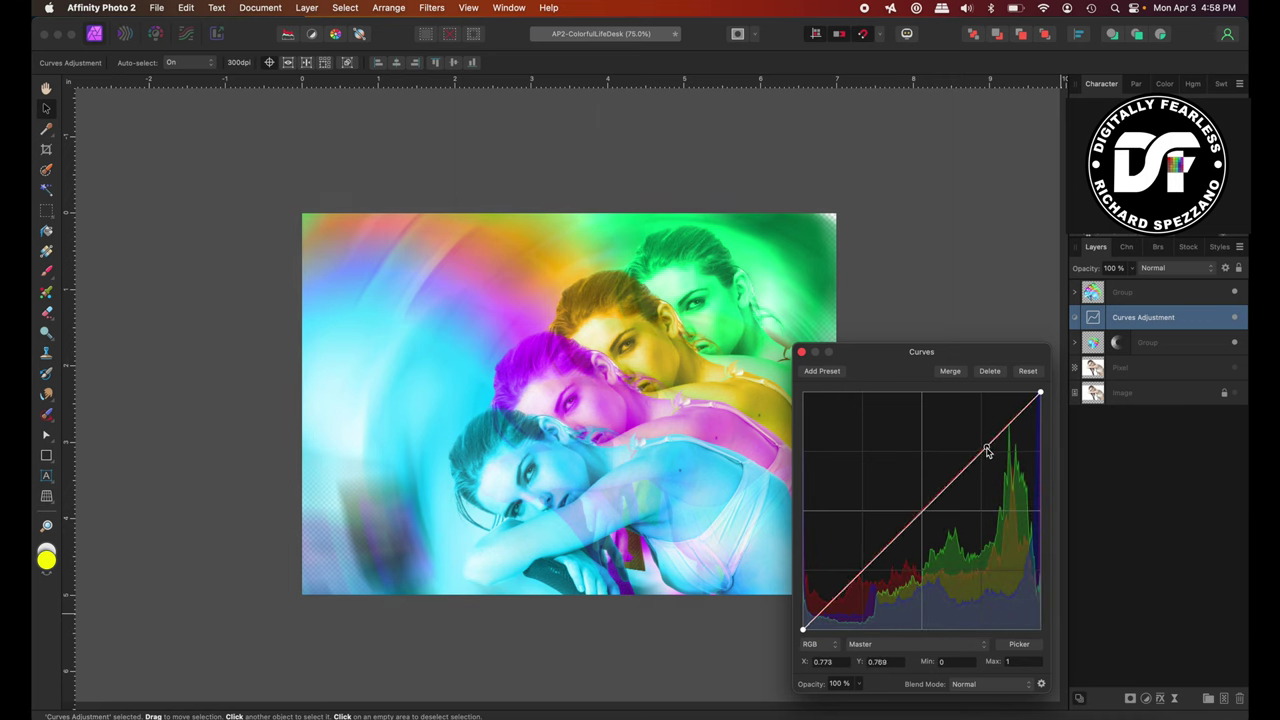
{"action": "mouse_move", "coordinate": [839, 595]}
{"action": "left_mouse_down"}
{"action": "mouse_move", "coordinate": [831, 571]}
{"action": "mouse_move", "coordinate": [855, 601]}
{"action": "mouse_move", "coordinate": [851, 589]}
{"action": "left_mouse_up"}
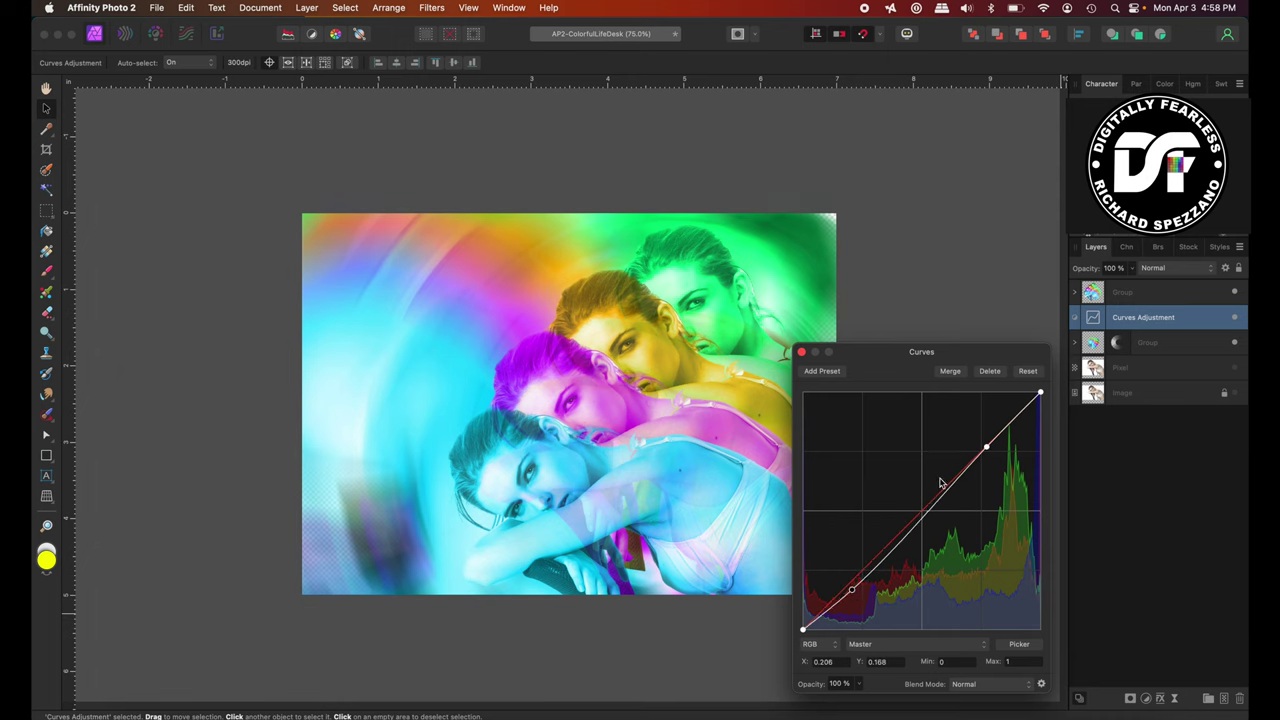
{"action": "left_click_drag", "start_coordinate": [987, 449], "coordinate": [969, 441]}
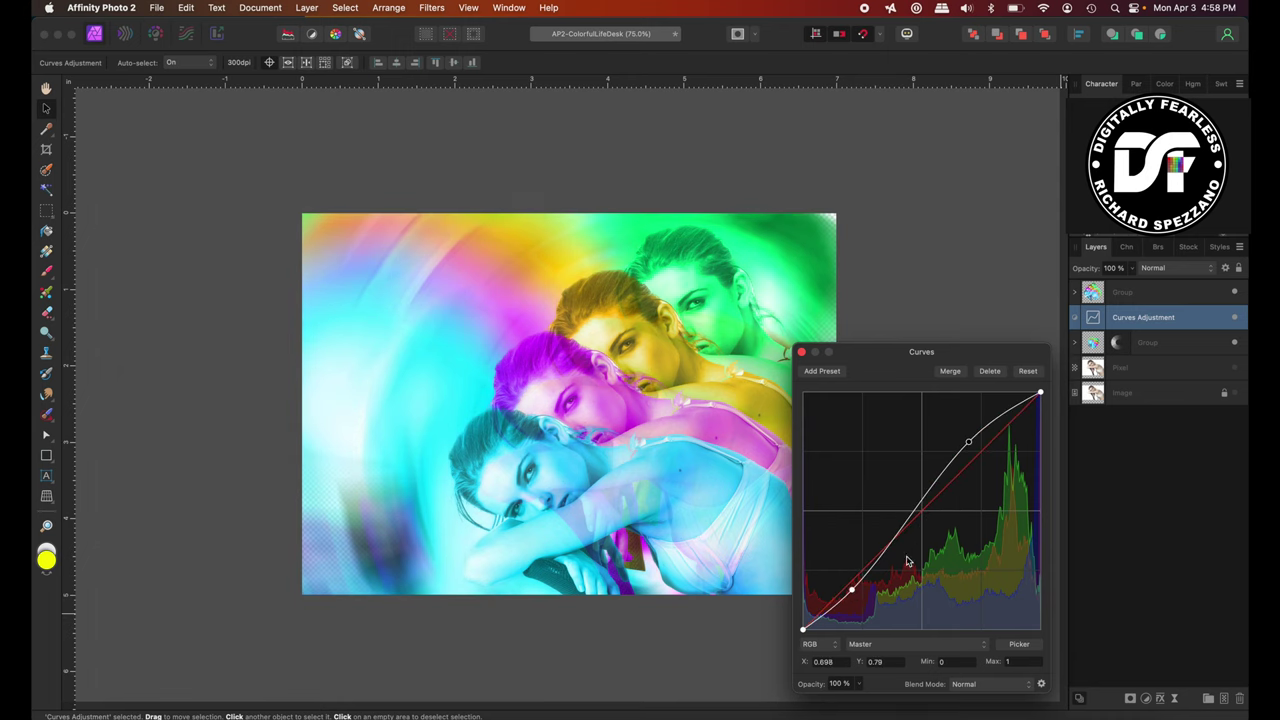
{"action": "left_click_drag", "start_coordinate": [853, 592], "coordinate": [886, 585]}
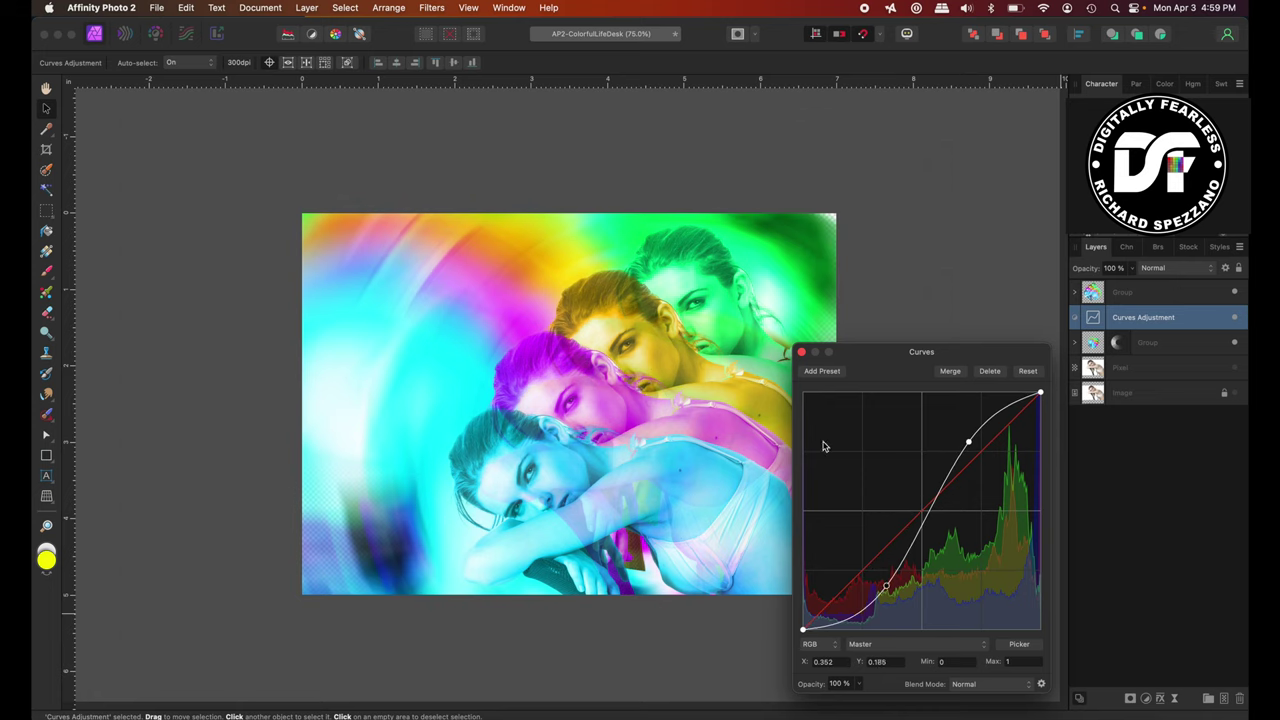
{"action": "left_click", "coordinate": [801, 353]}
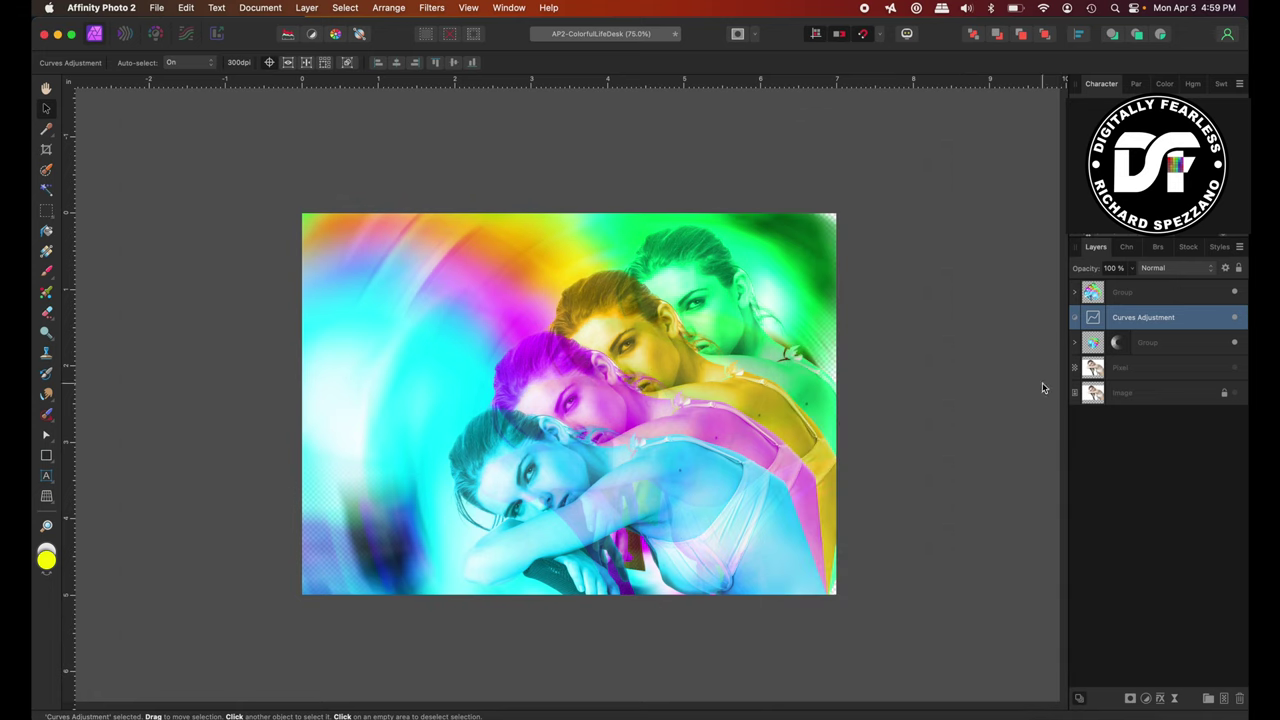
{"action": "left_click", "coordinate": [1134, 290]}
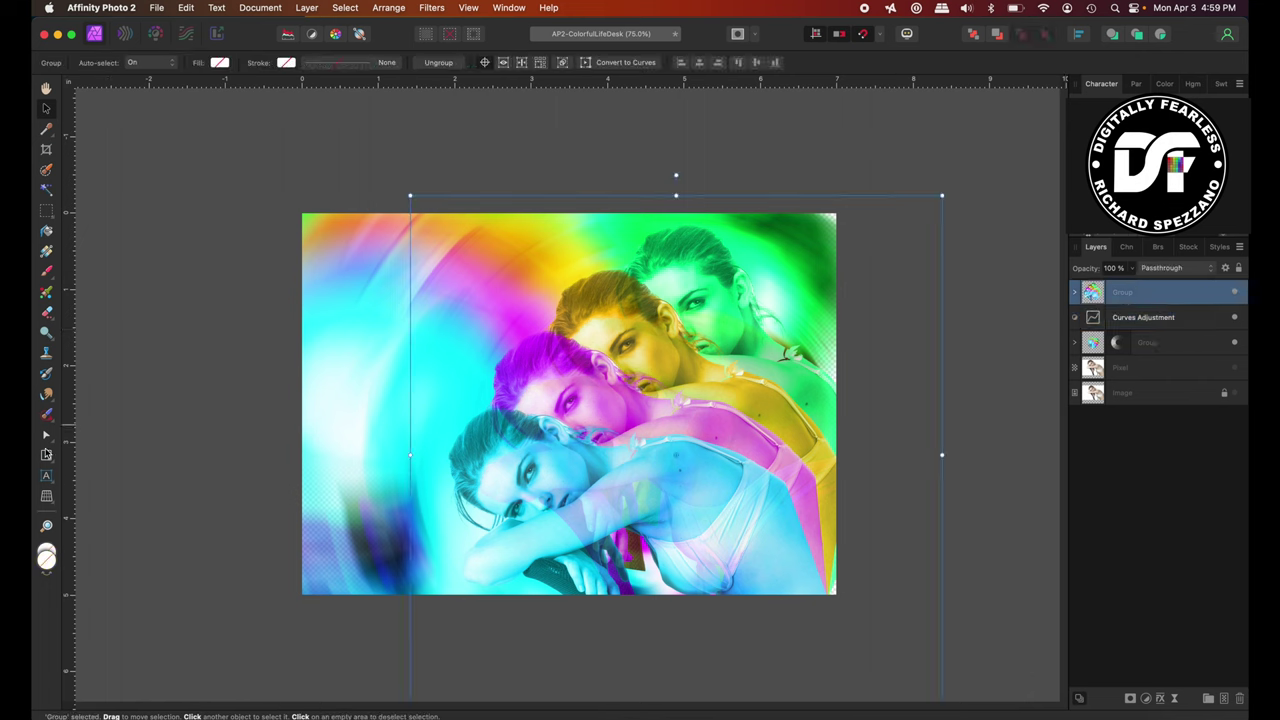
Create artistic text reading 'My Colorful World' and move it into the photo's upper-left corner.
{"action": "left_click", "coordinate": [46, 476]}
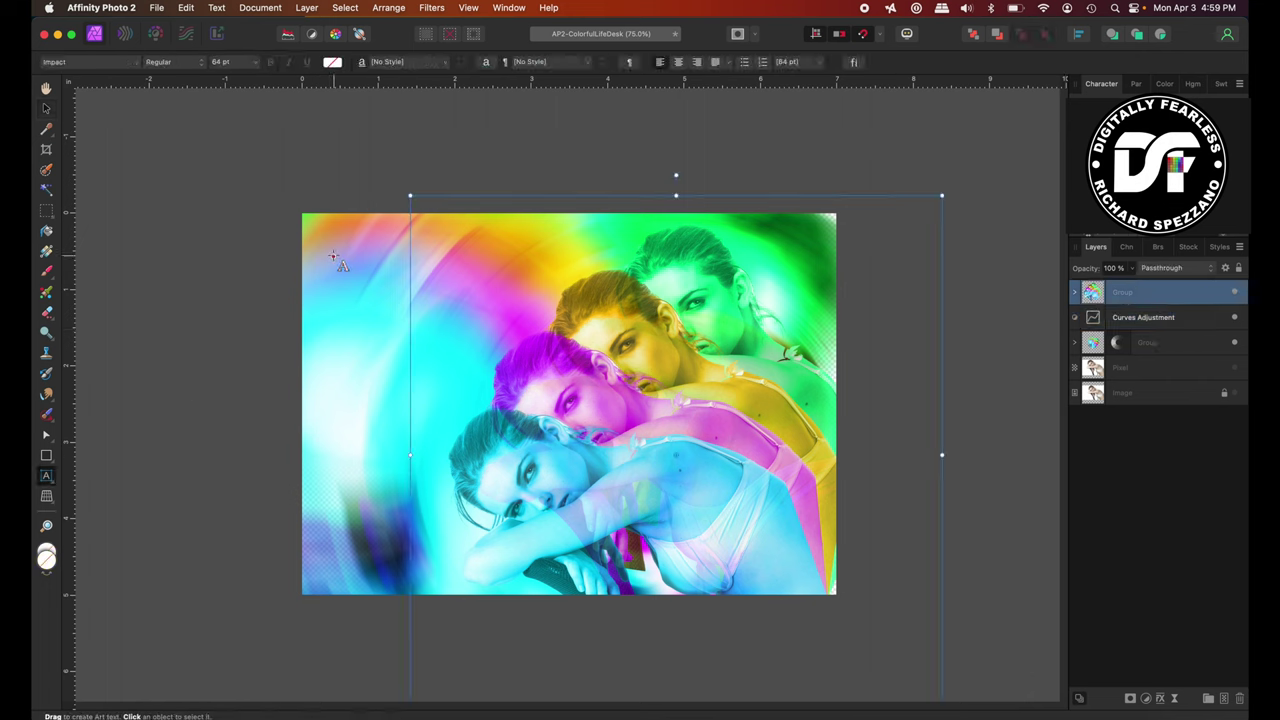
{"action": "left_click_drag", "start_coordinate": [334, 258], "coordinate": [369, 305]}
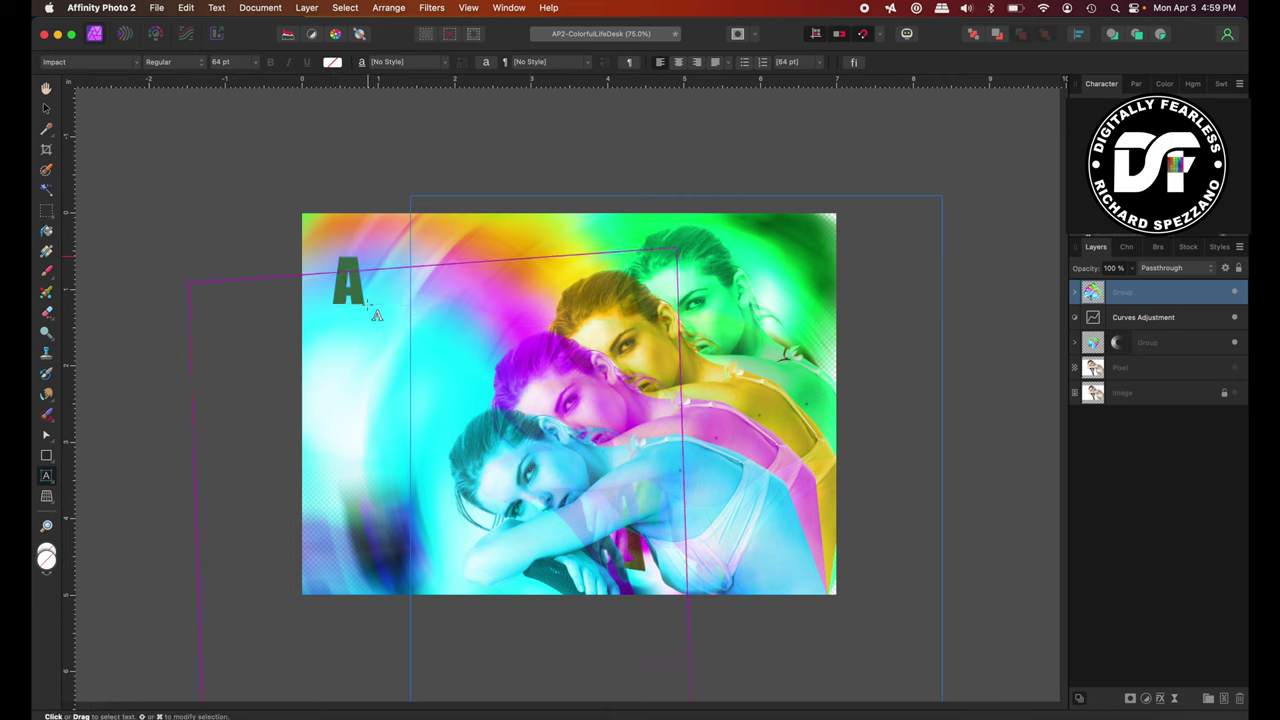
{"action": "type", "text": "My "}
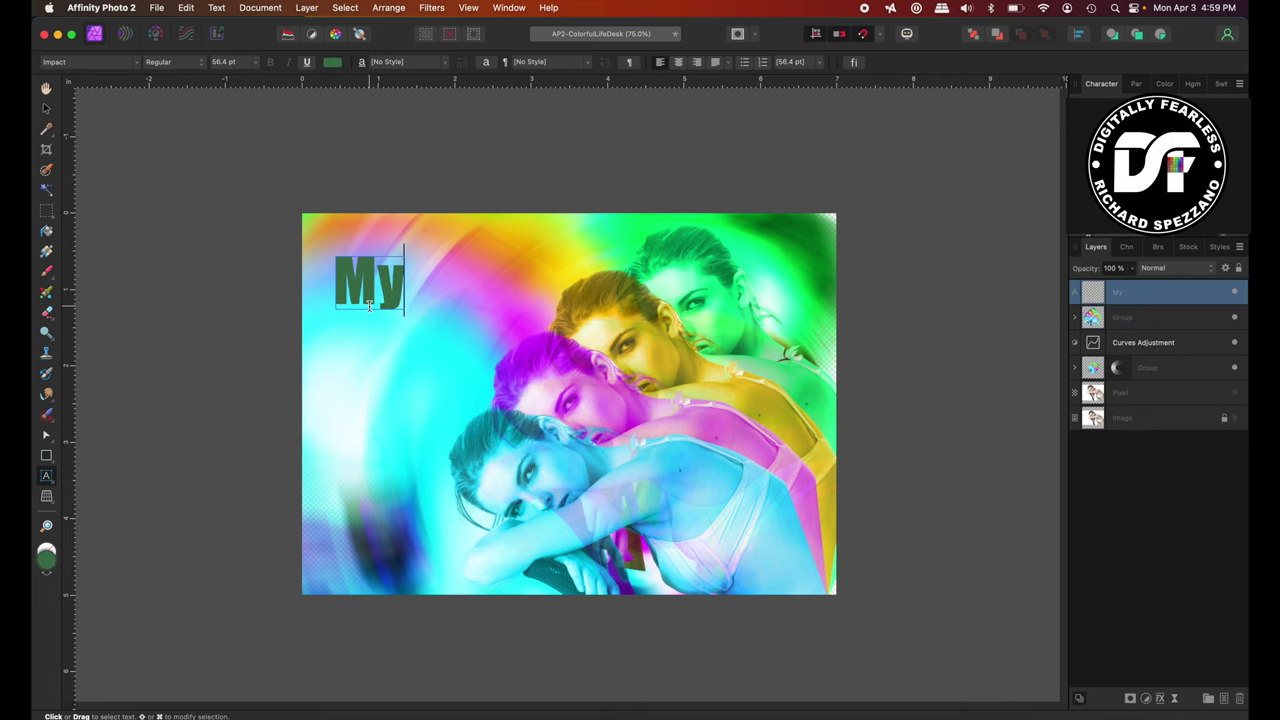
{"action": "type", "text": "Color"}
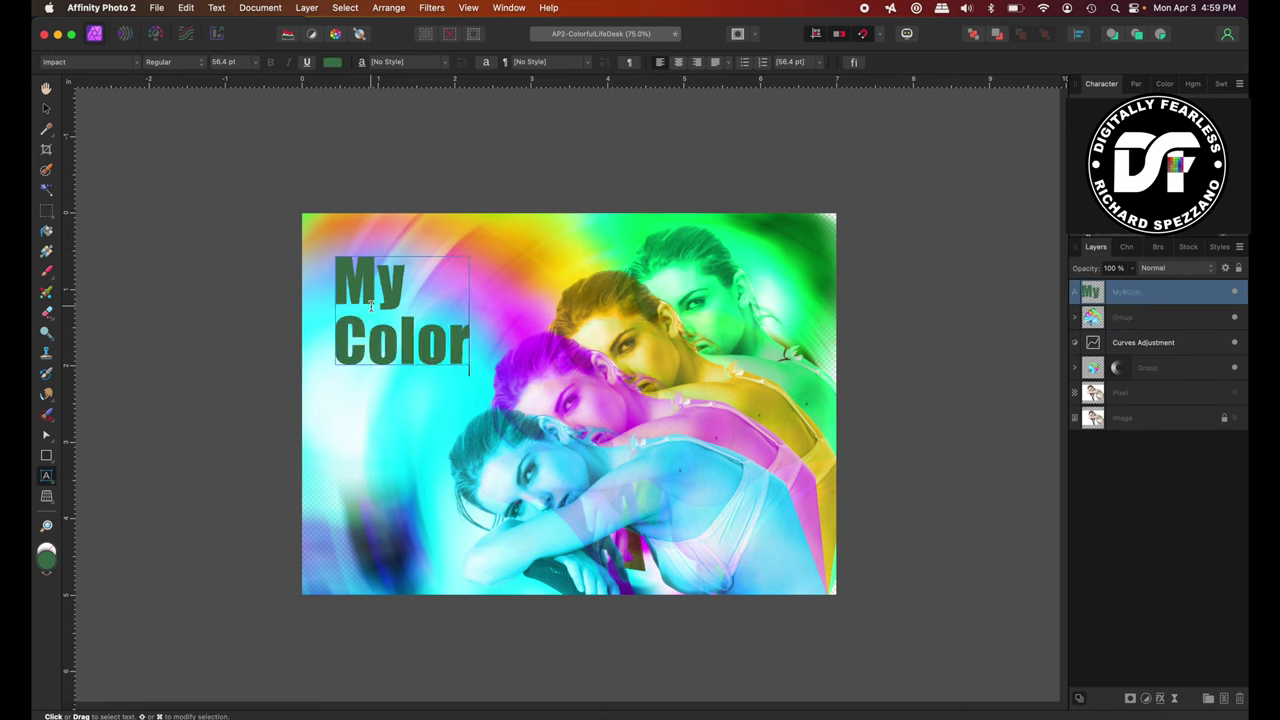
{"action": "type", "text": "ful"}
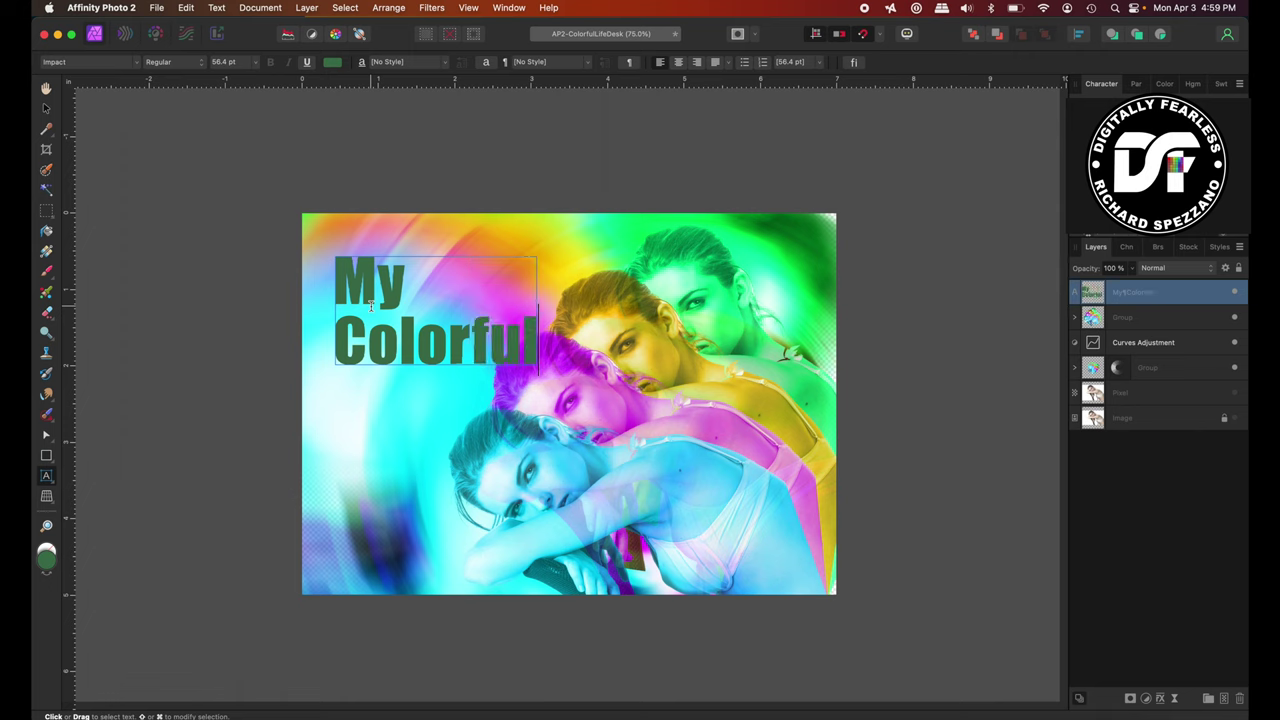
{"action": "key", "text": "Return"}
{"action": "type", "text": "World"}
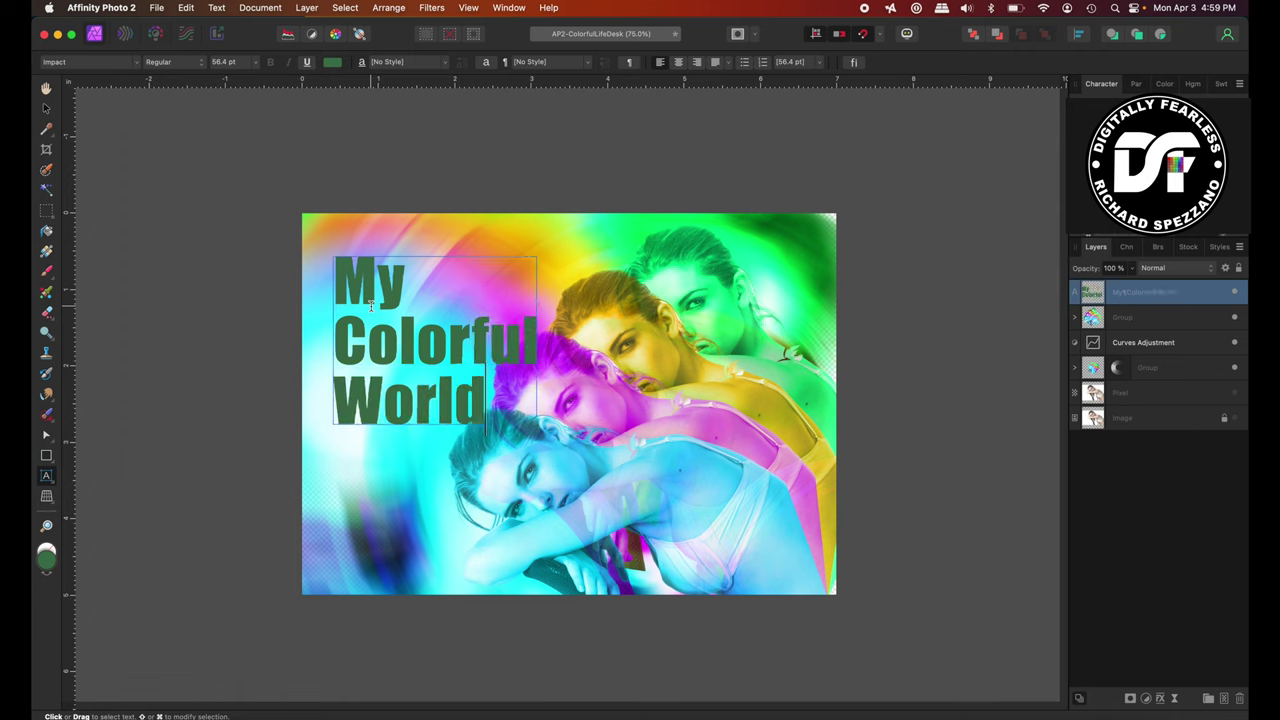
{"action": "key", "text": "Escape"}
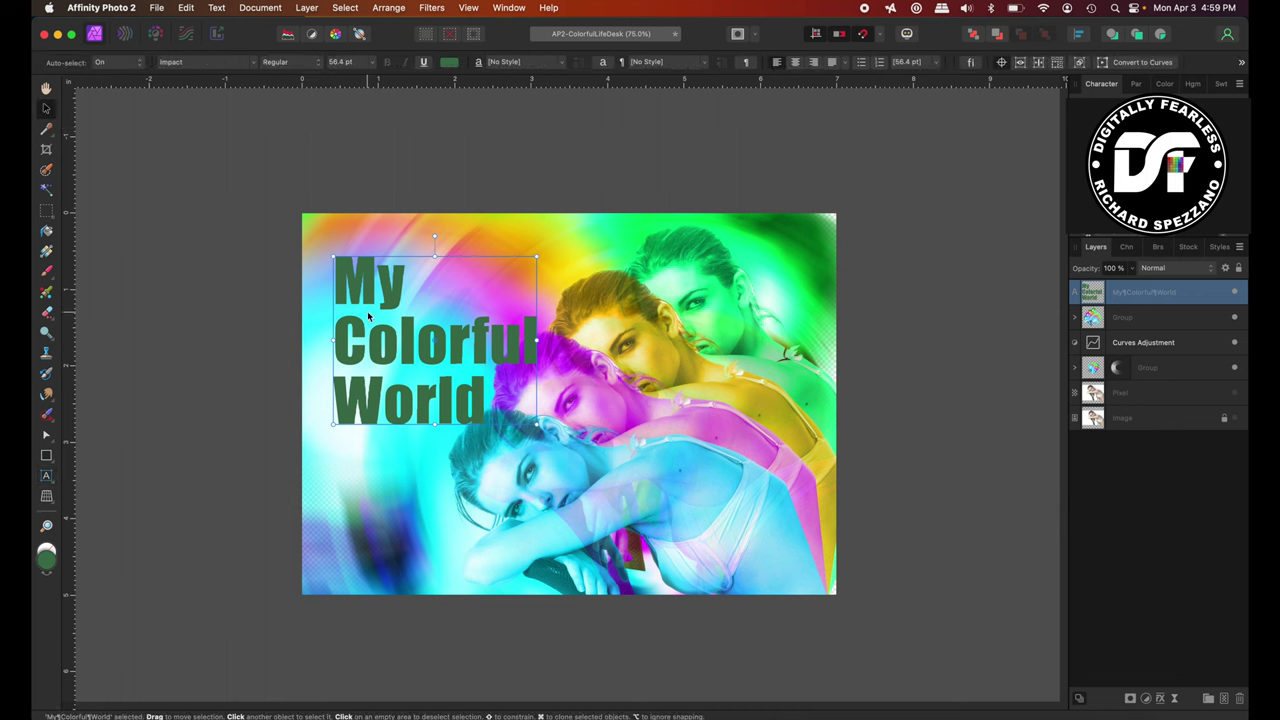
{"action": "left_click_drag", "start_coordinate": [385, 289], "coordinate": [372, 269]}
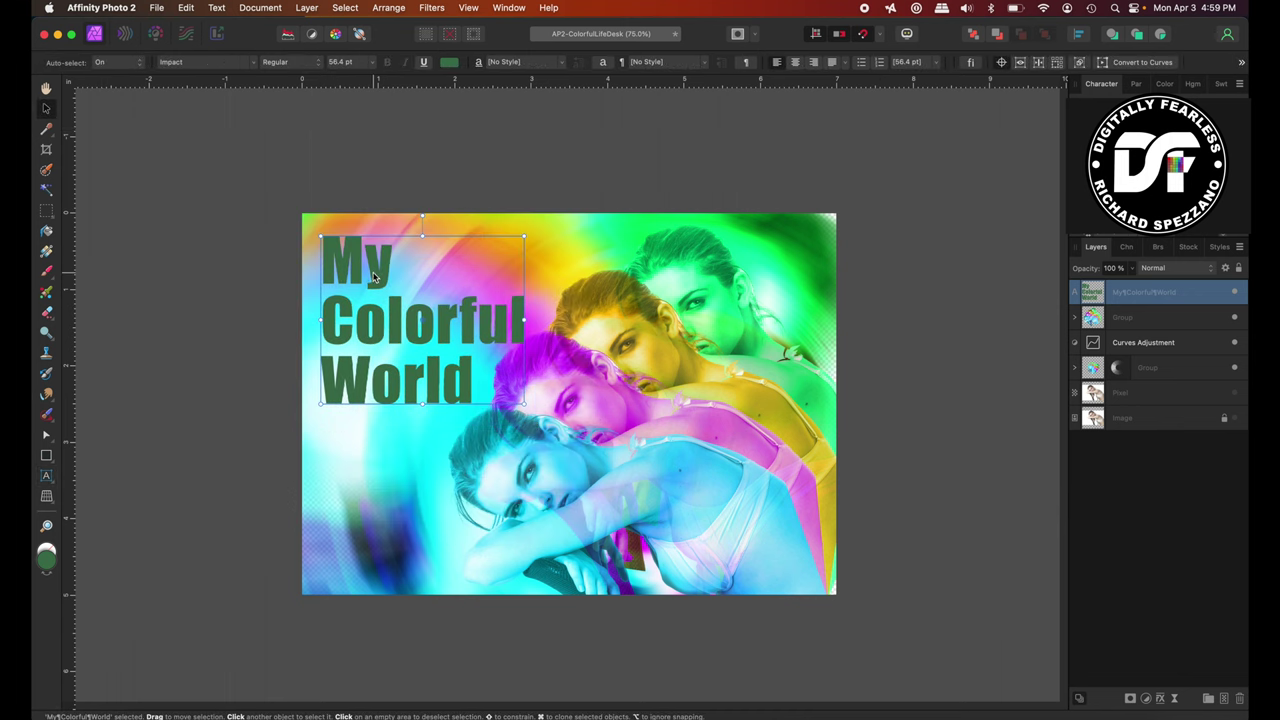
{"action": "left_click", "coordinate": [286, 244]}
Set the title text layer's blend mode to Linear Light.
{"action": "left_click", "coordinate": [338, 267]}
{"action": "left_click", "coordinate": [1175, 269]}
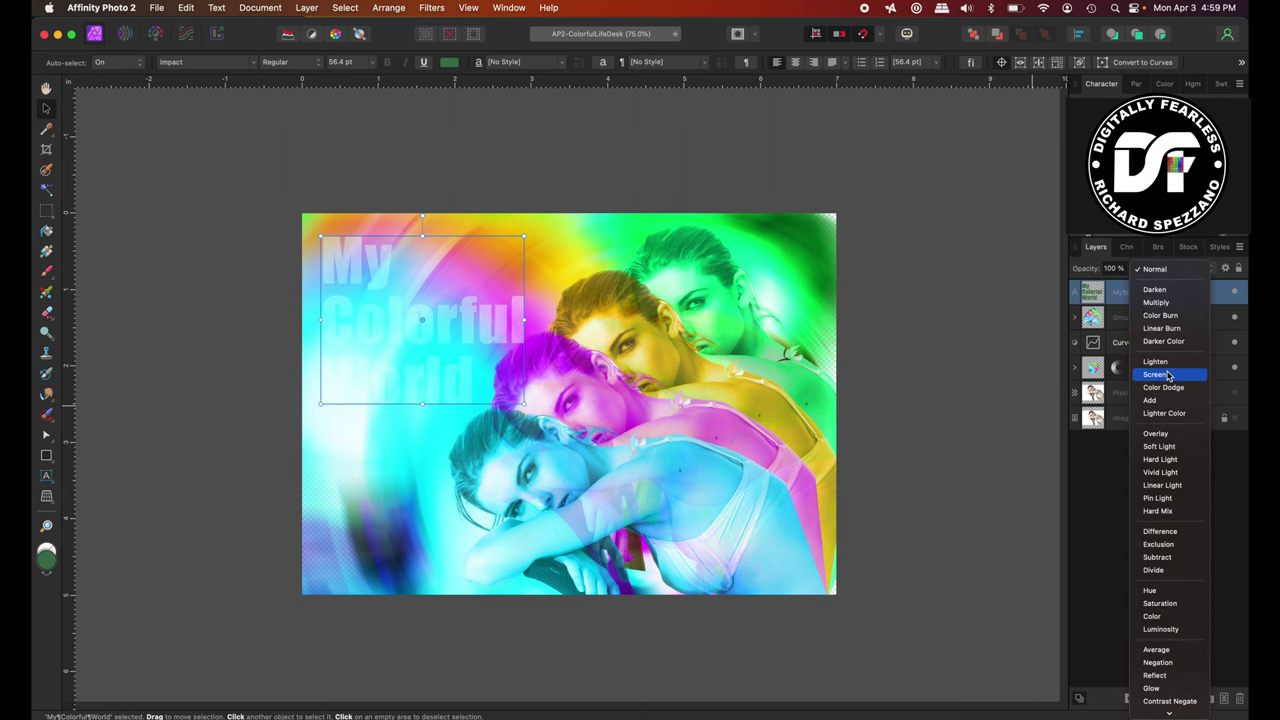
{"action": "key", "text": "Down"}
{"action": "key", "text": "Down"}
{"action": "key", "text": "Down"}
{"action": "key", "text": "Down"}
{"action": "key", "text": "Down"}
{"action": "key", "text": "Down"}
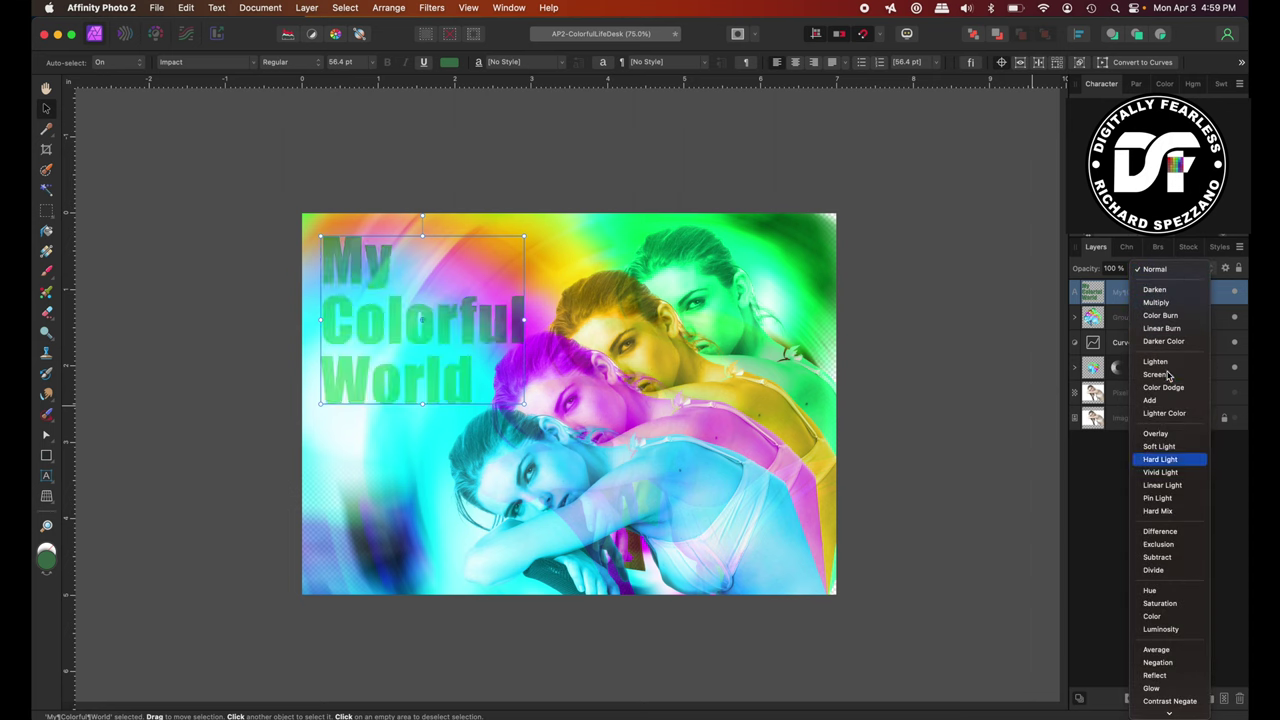
{"action": "scroll", "coordinate": [1157, 507], "scroll_direction": "down", "scroll_amount": 1}
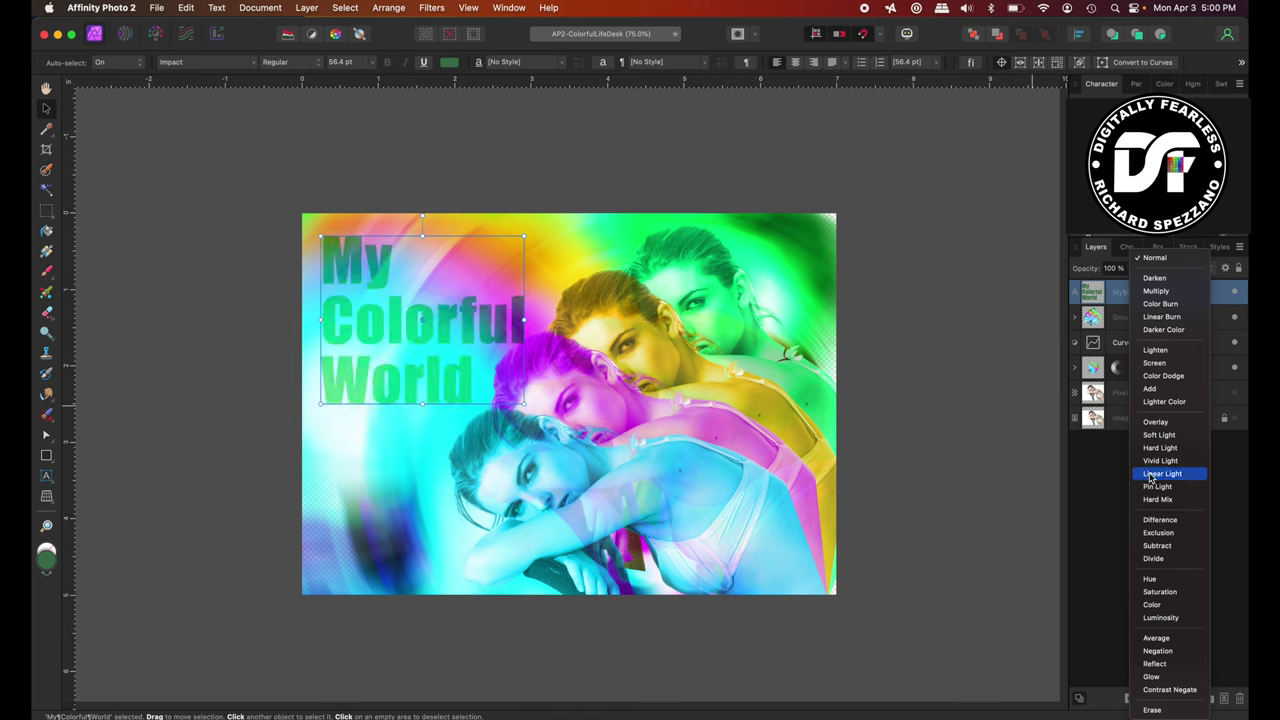
{"action": "left_click", "coordinate": [1150, 476]}
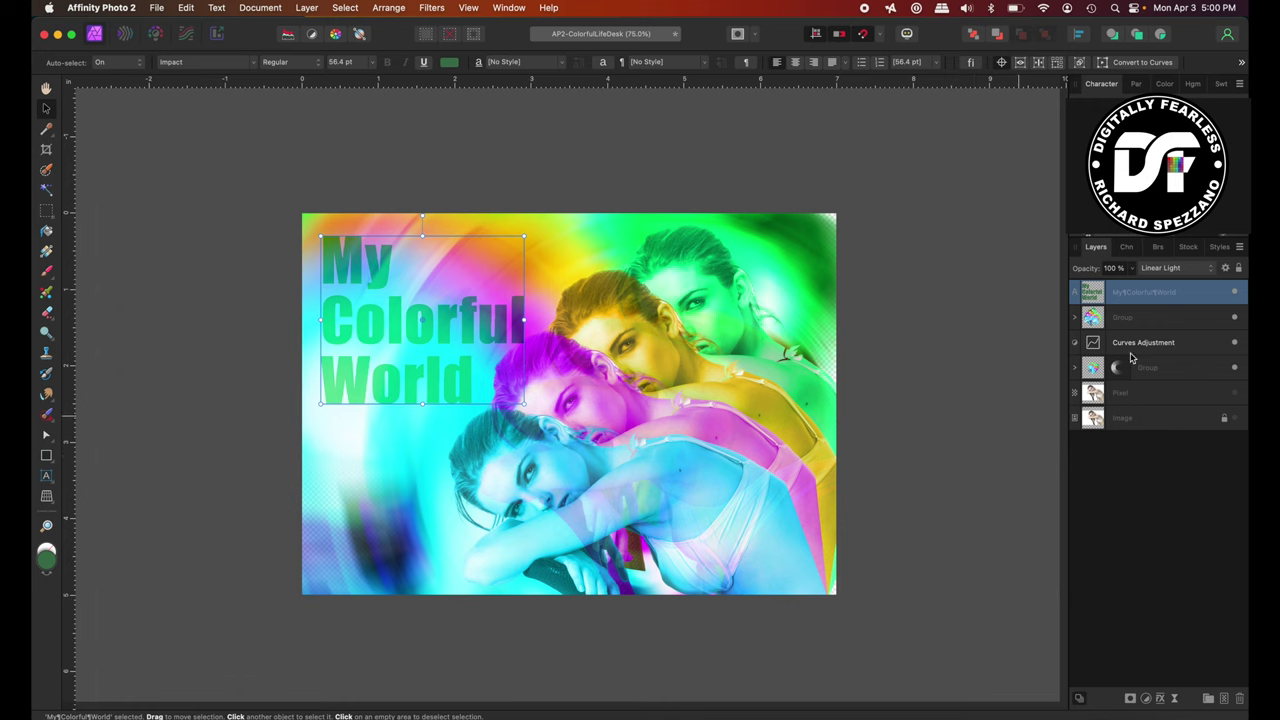
{"action": "left_click", "coordinate": [1161, 699]}
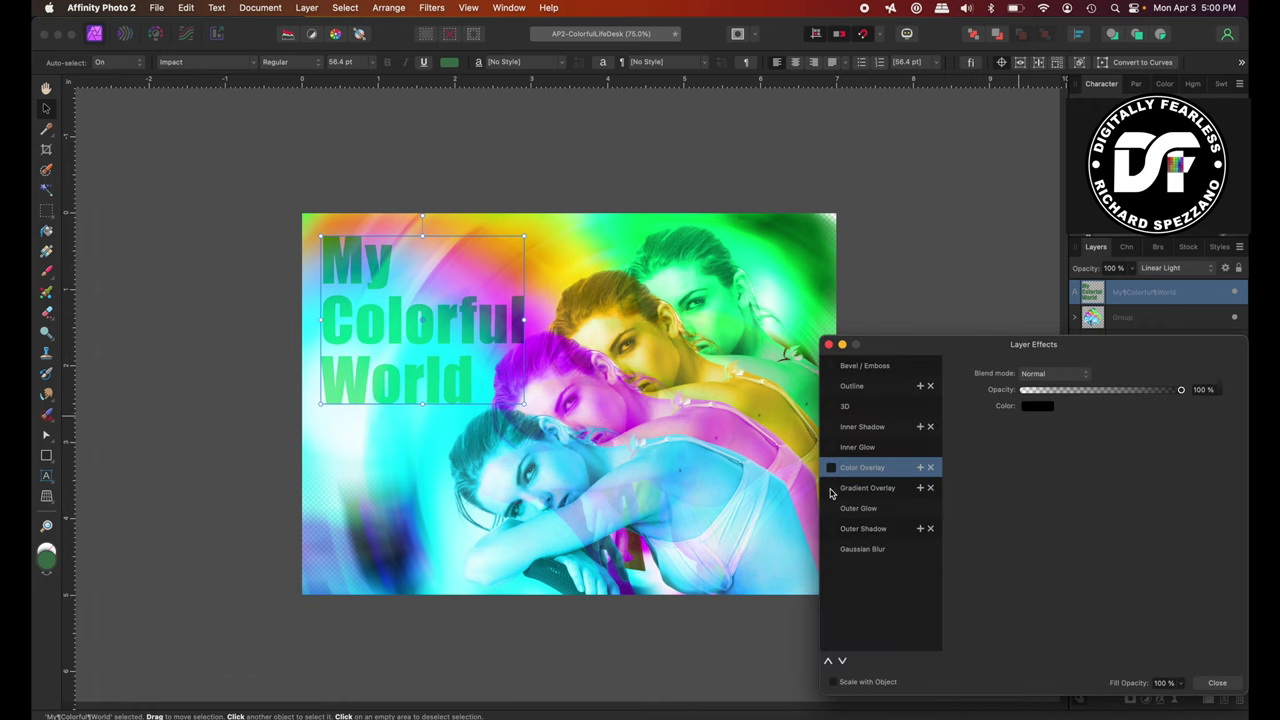
Give the title text an Outer Bevel/Emboss effect with its radius widened to 25 px.
{"action": "left_click", "coordinate": [832, 407]}
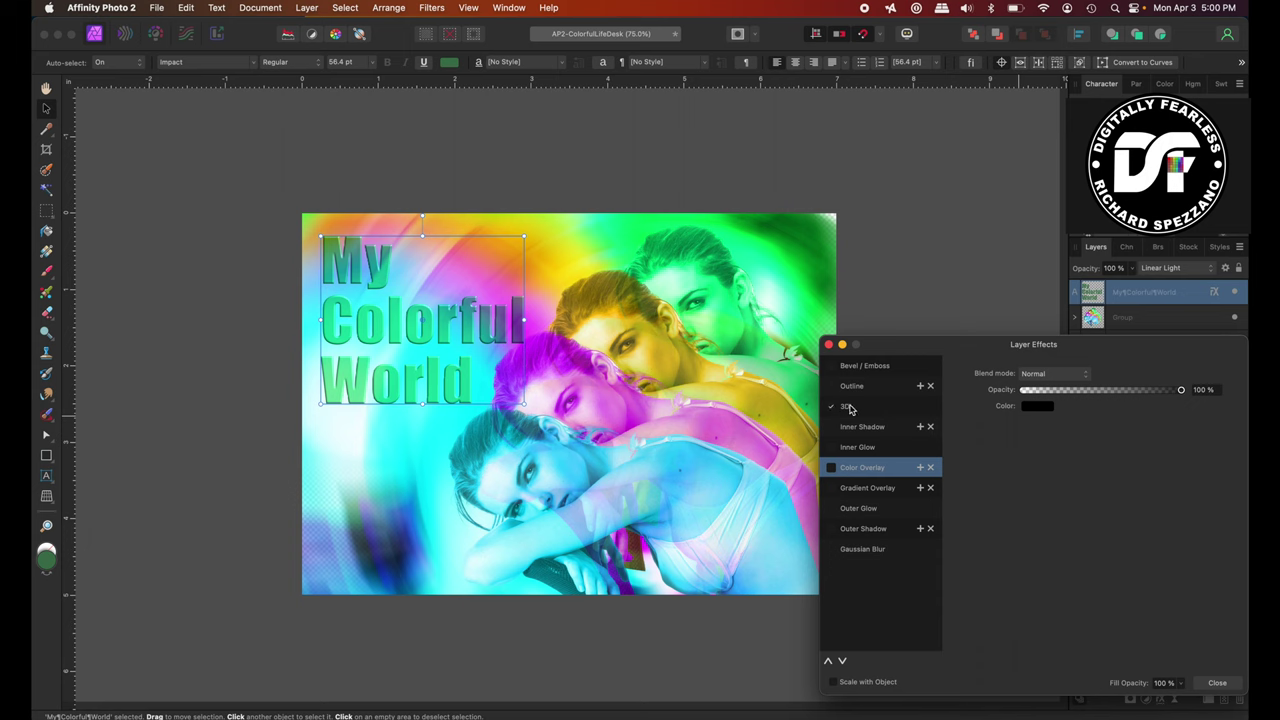
{"action": "left_click", "coordinate": [849, 408]}
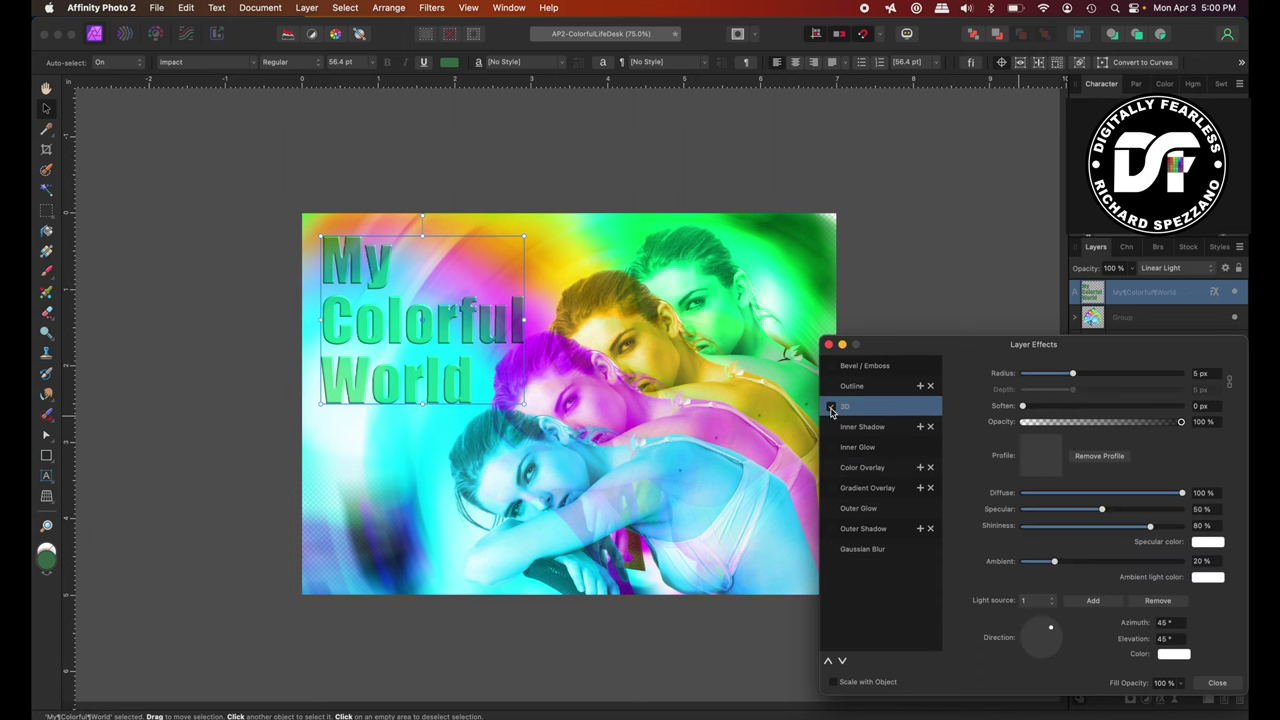
{"action": "left_click", "coordinate": [831, 407]}
{"action": "left_click", "coordinate": [831, 366]}
{"action": "left_click", "coordinate": [857, 366]}
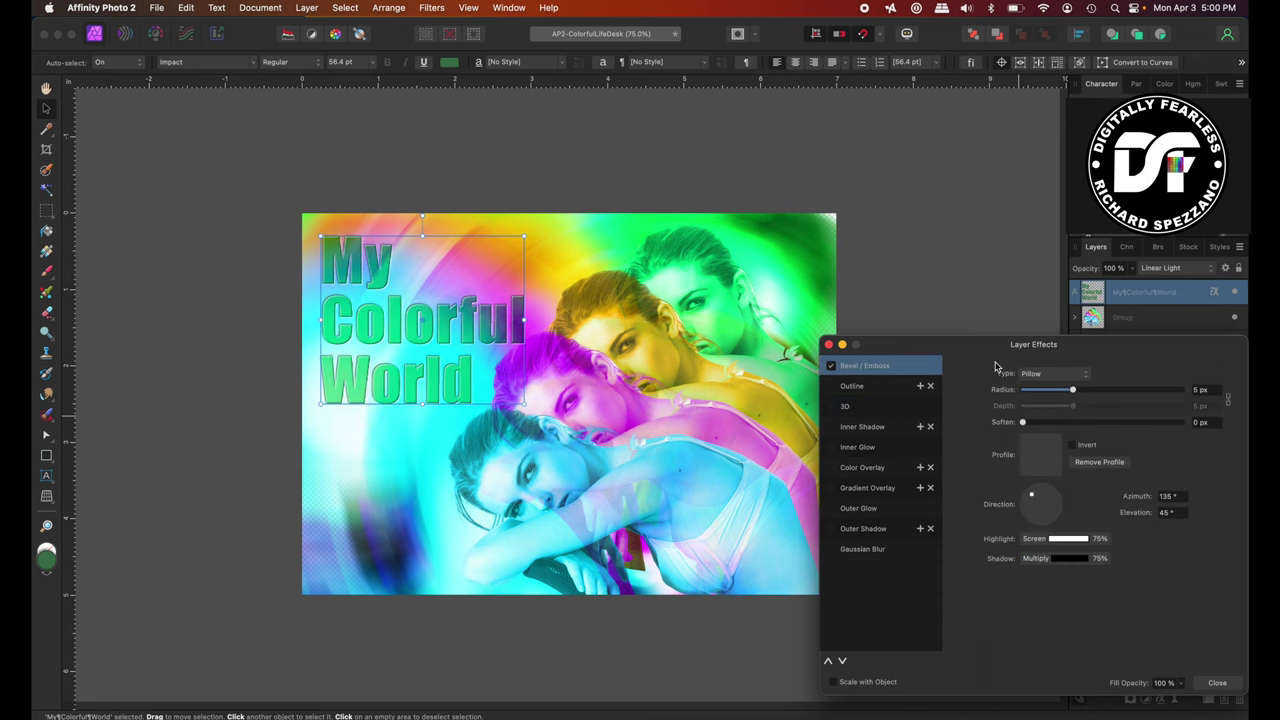
{"action": "left_click", "coordinate": [1044, 376]}
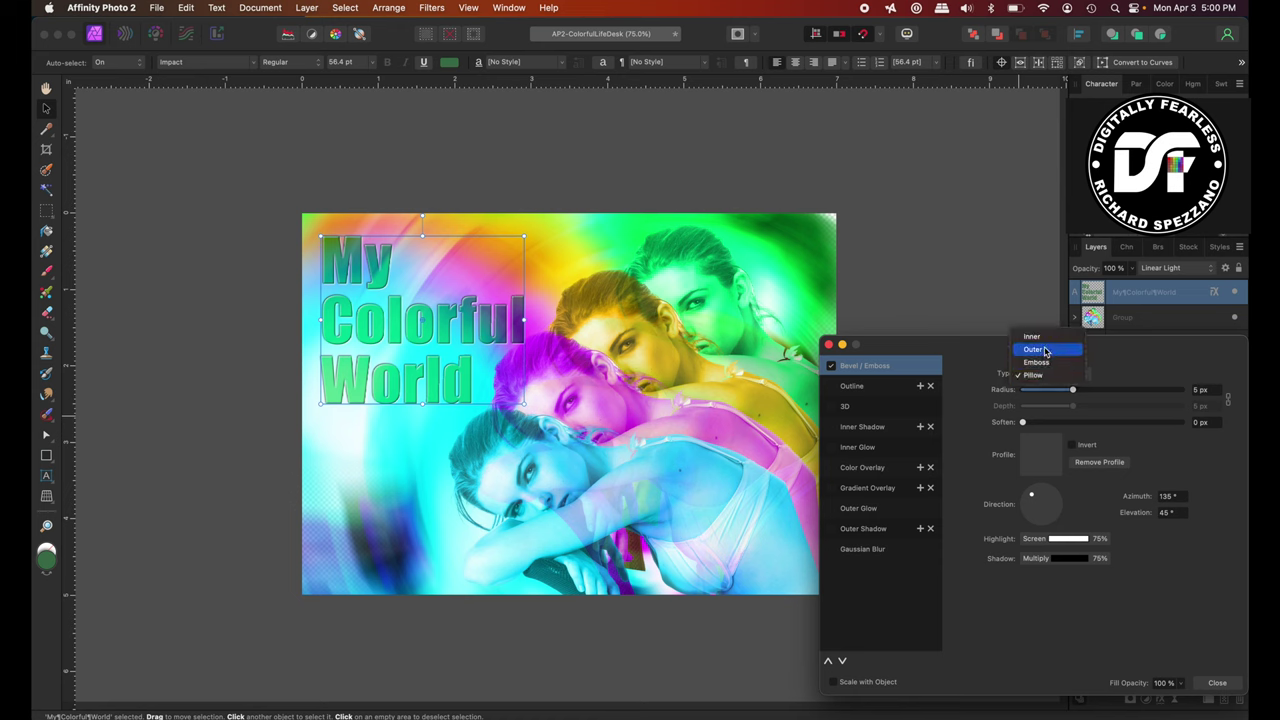
{"action": "left_click", "coordinate": [1045, 351]}
{"action": "left_click_drag", "start_coordinate": [1072, 389], "coordinate": [1118, 390]}
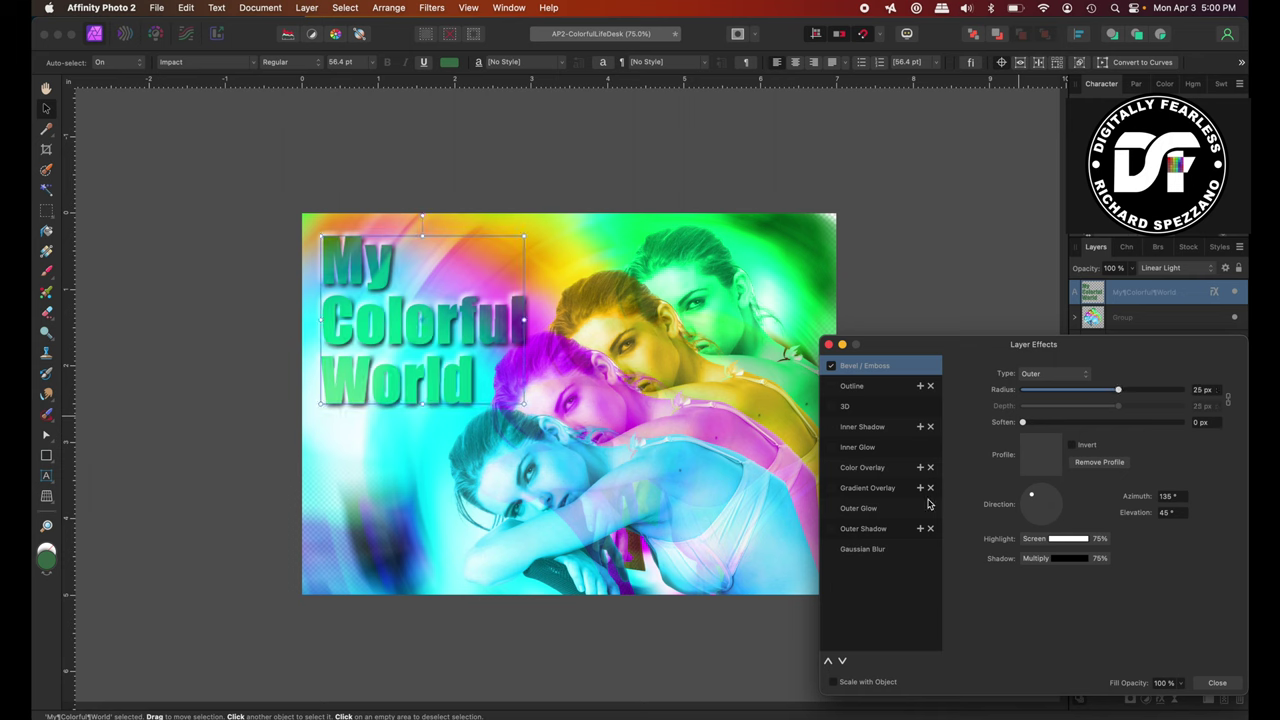
Add a dark outline of about 13.4 px radius at 70% opacity to the text.
{"action": "left_click", "coordinate": [850, 386]}
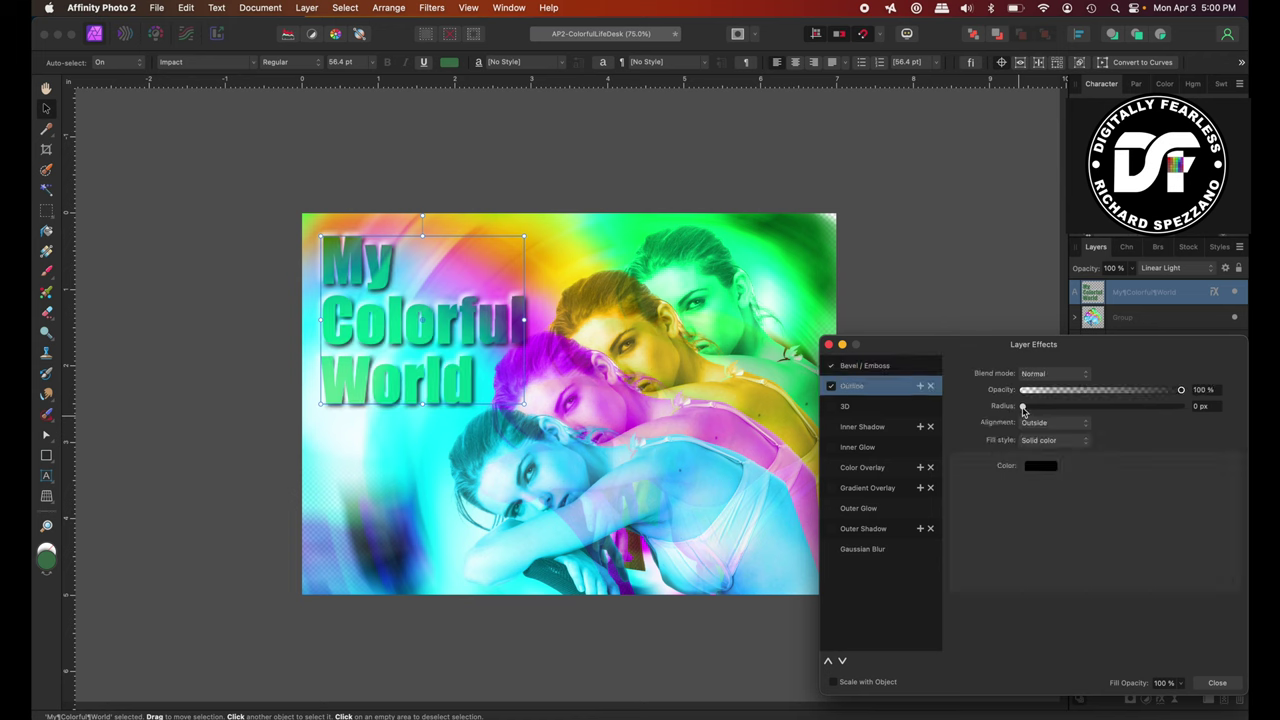
{"action": "left_click_drag", "start_coordinate": [1022, 410], "coordinate": [1091, 408]}
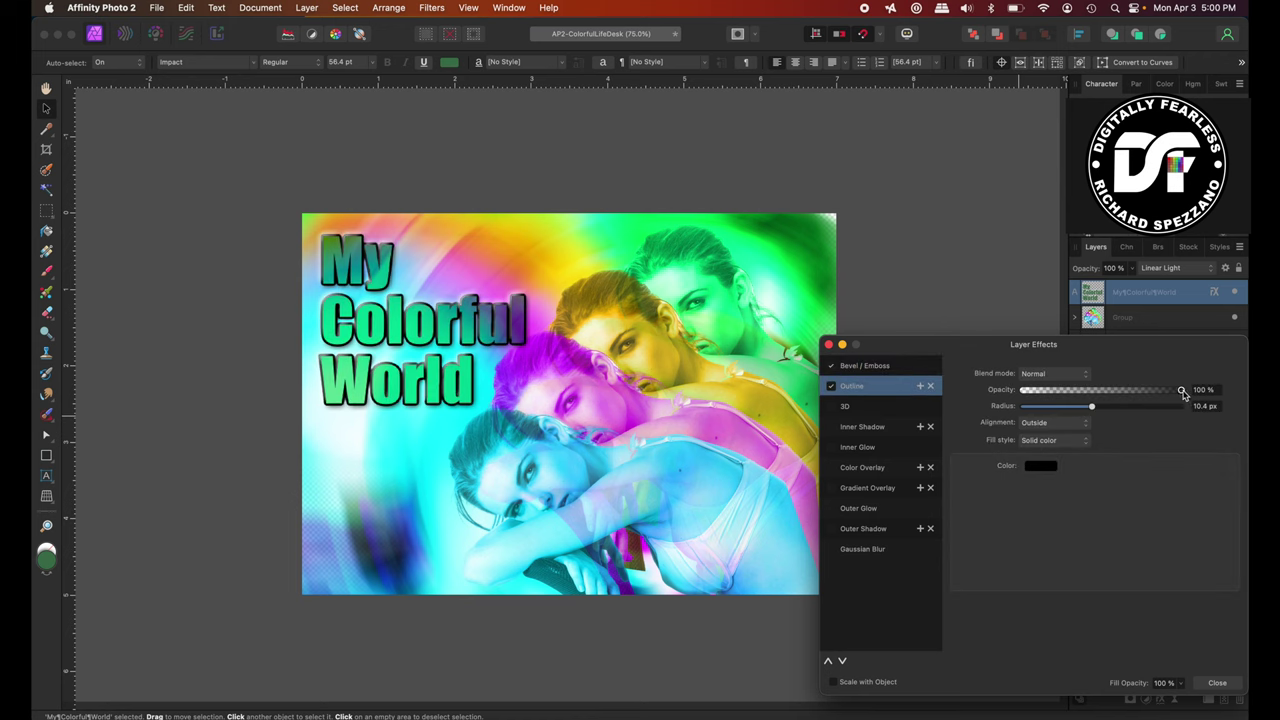
{"action": "left_click_drag", "start_coordinate": [1182, 392], "coordinate": [1097, 408]}
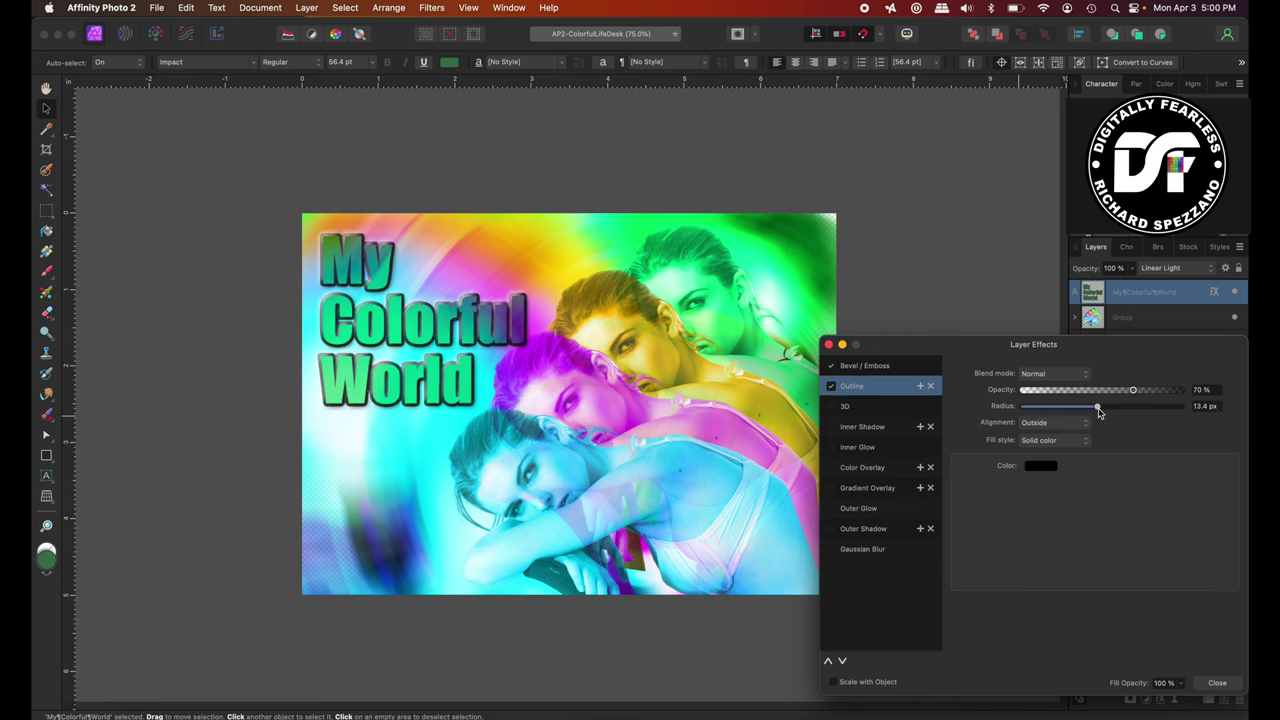
{"action": "left_click", "coordinate": [829, 346]}
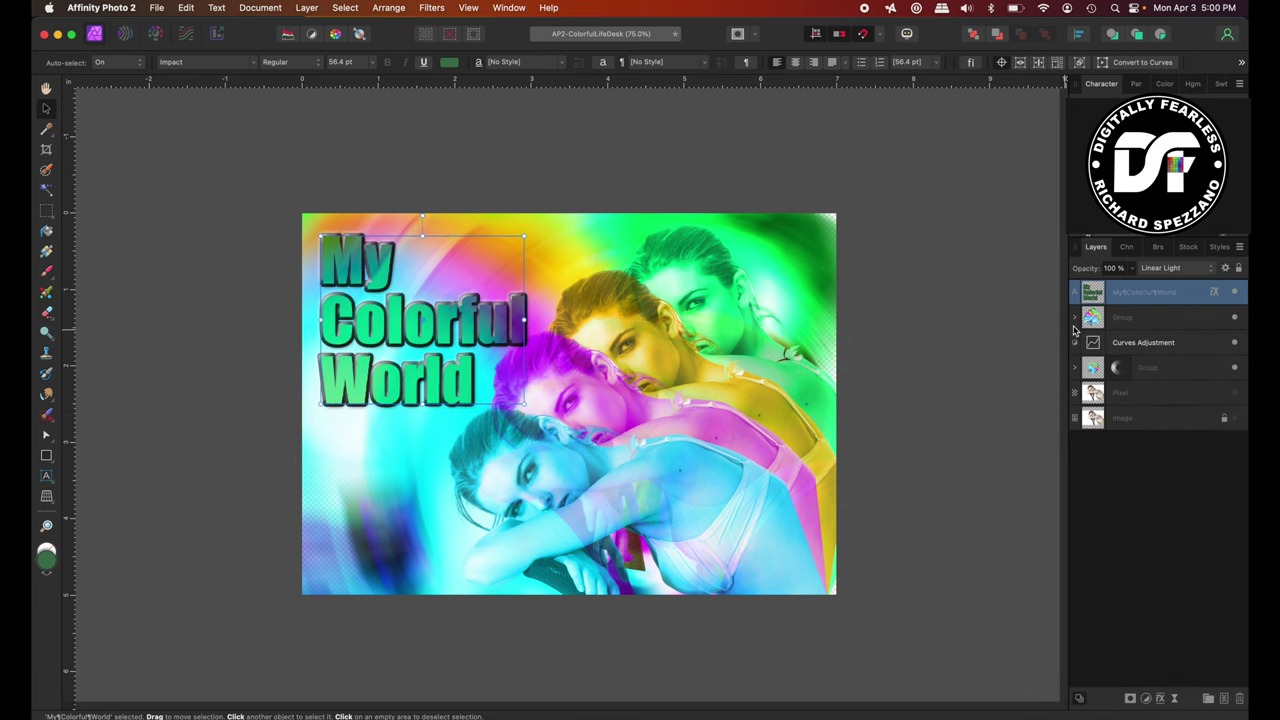
Recolour the title text from green to a pink-magenta (C550BA) sampled from the photo.
{"action": "left_click", "coordinate": [449, 63]}
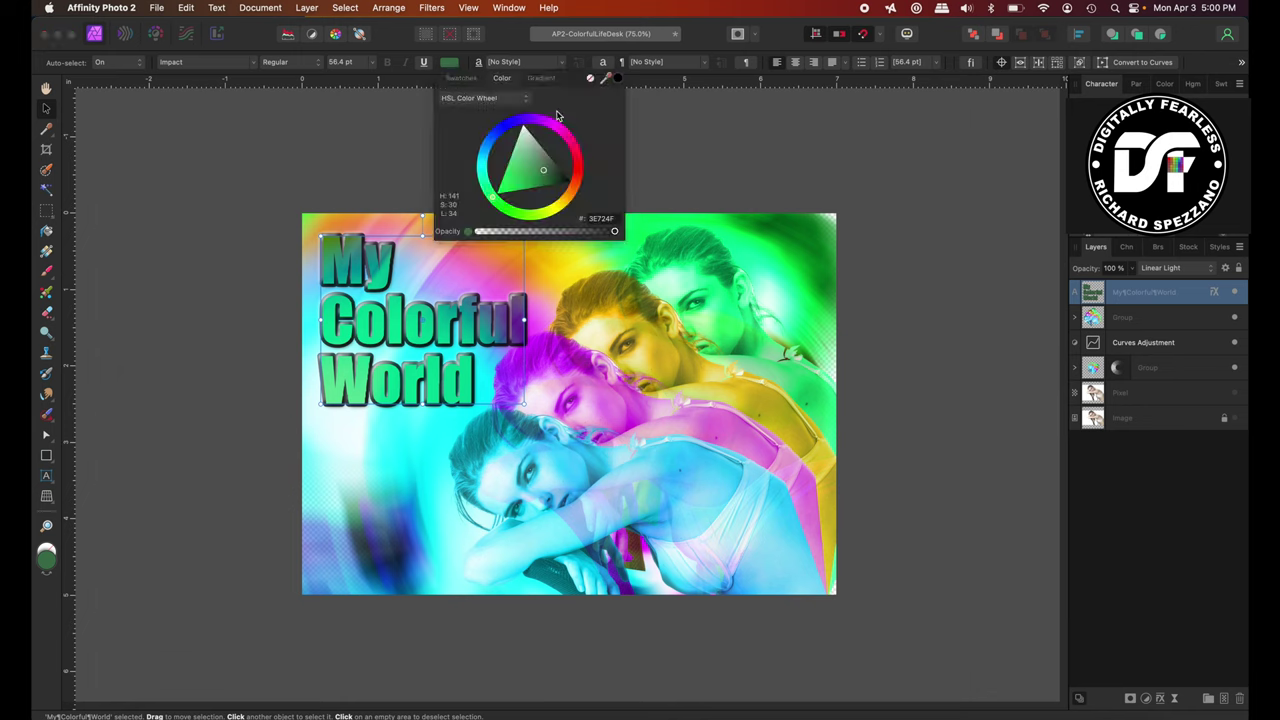
{"action": "left_click_drag", "start_coordinate": [617, 79], "coordinate": [733, 443]}
{"action": "left_click", "coordinate": [619, 80]}
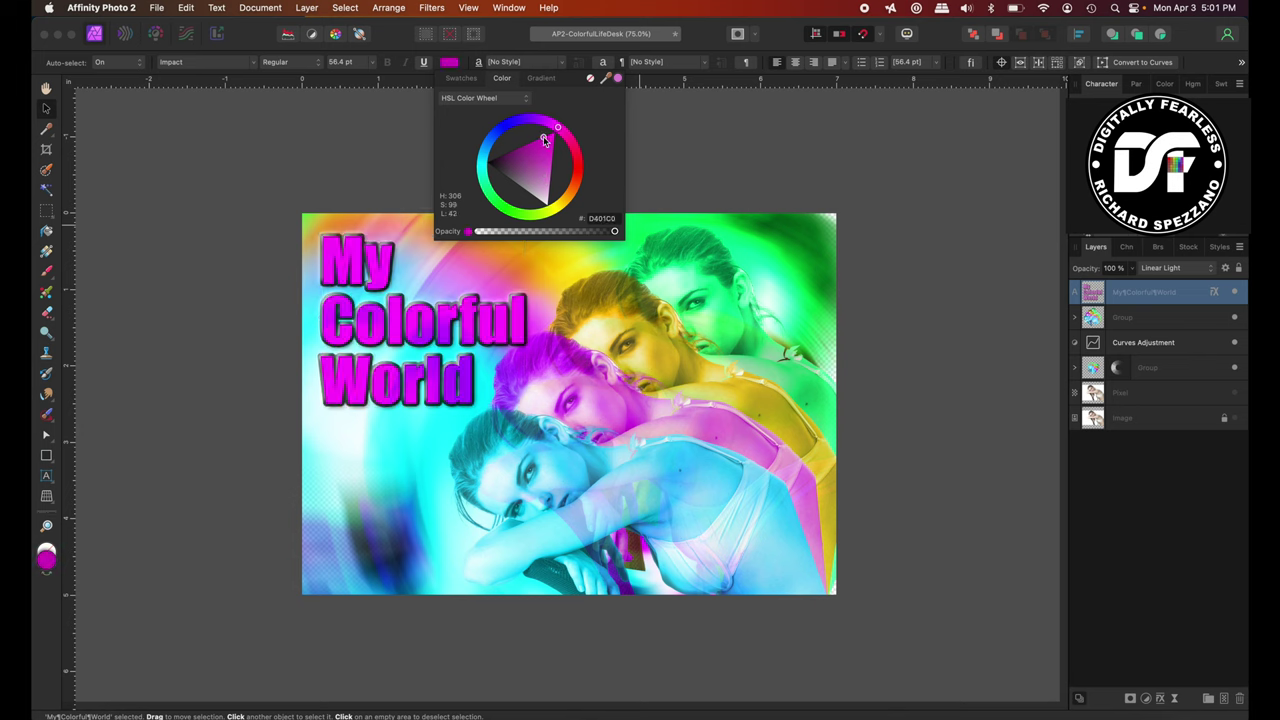
{"action": "mouse_move", "coordinate": [542, 177]}
{"action": "left_mouse_down"}
{"action": "mouse_move", "coordinate": [552, 165]}
{"action": "mouse_move", "coordinate": [536, 161]}
{"action": "left_mouse_up"}
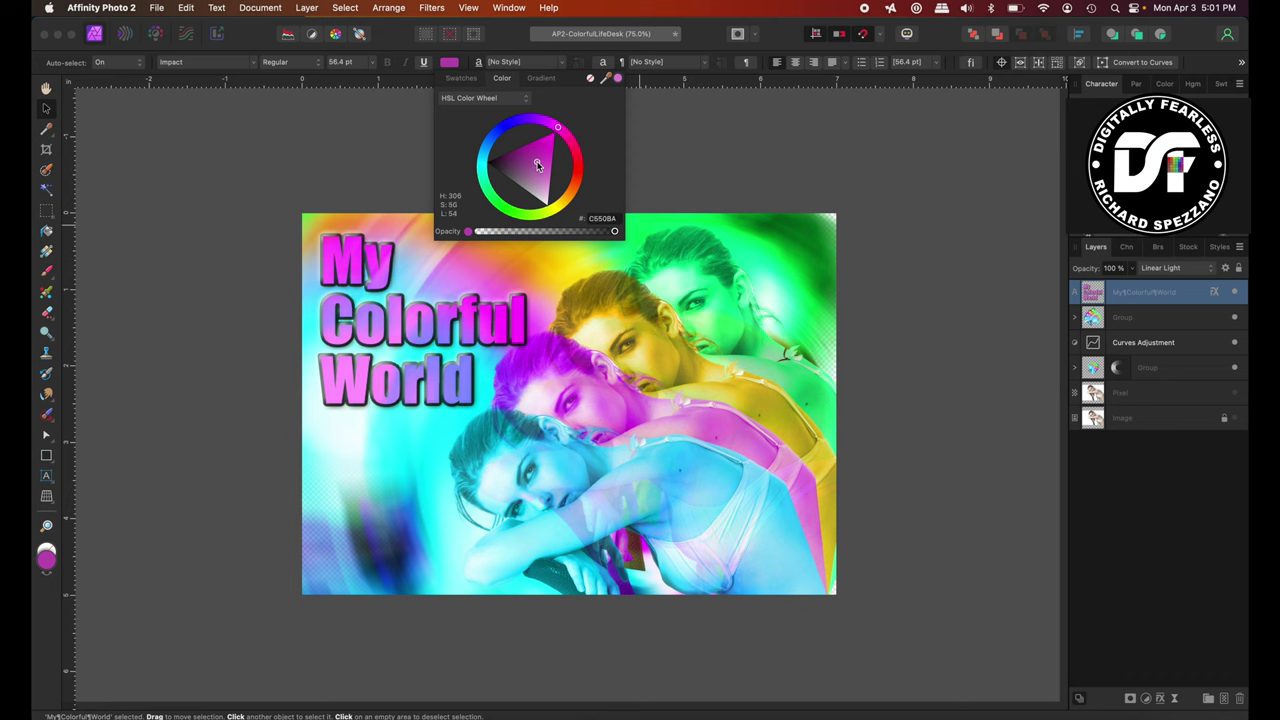
{"action": "left_click", "coordinate": [249, 104]}
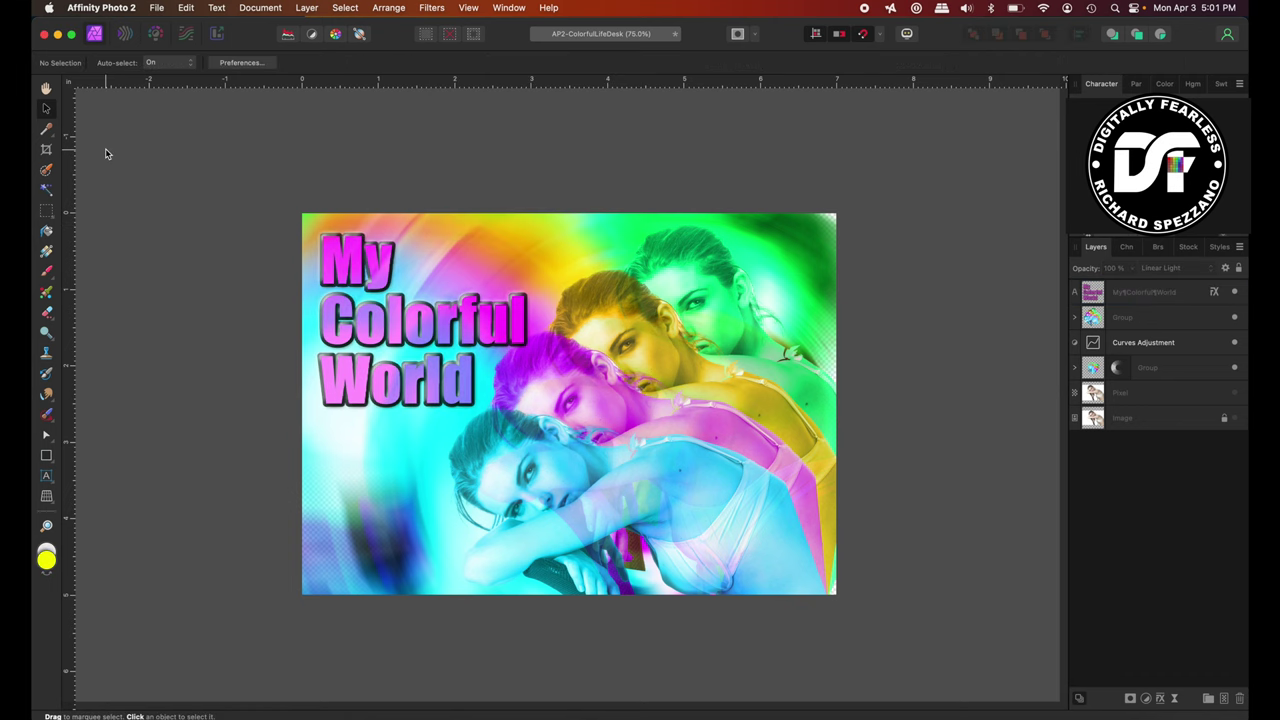